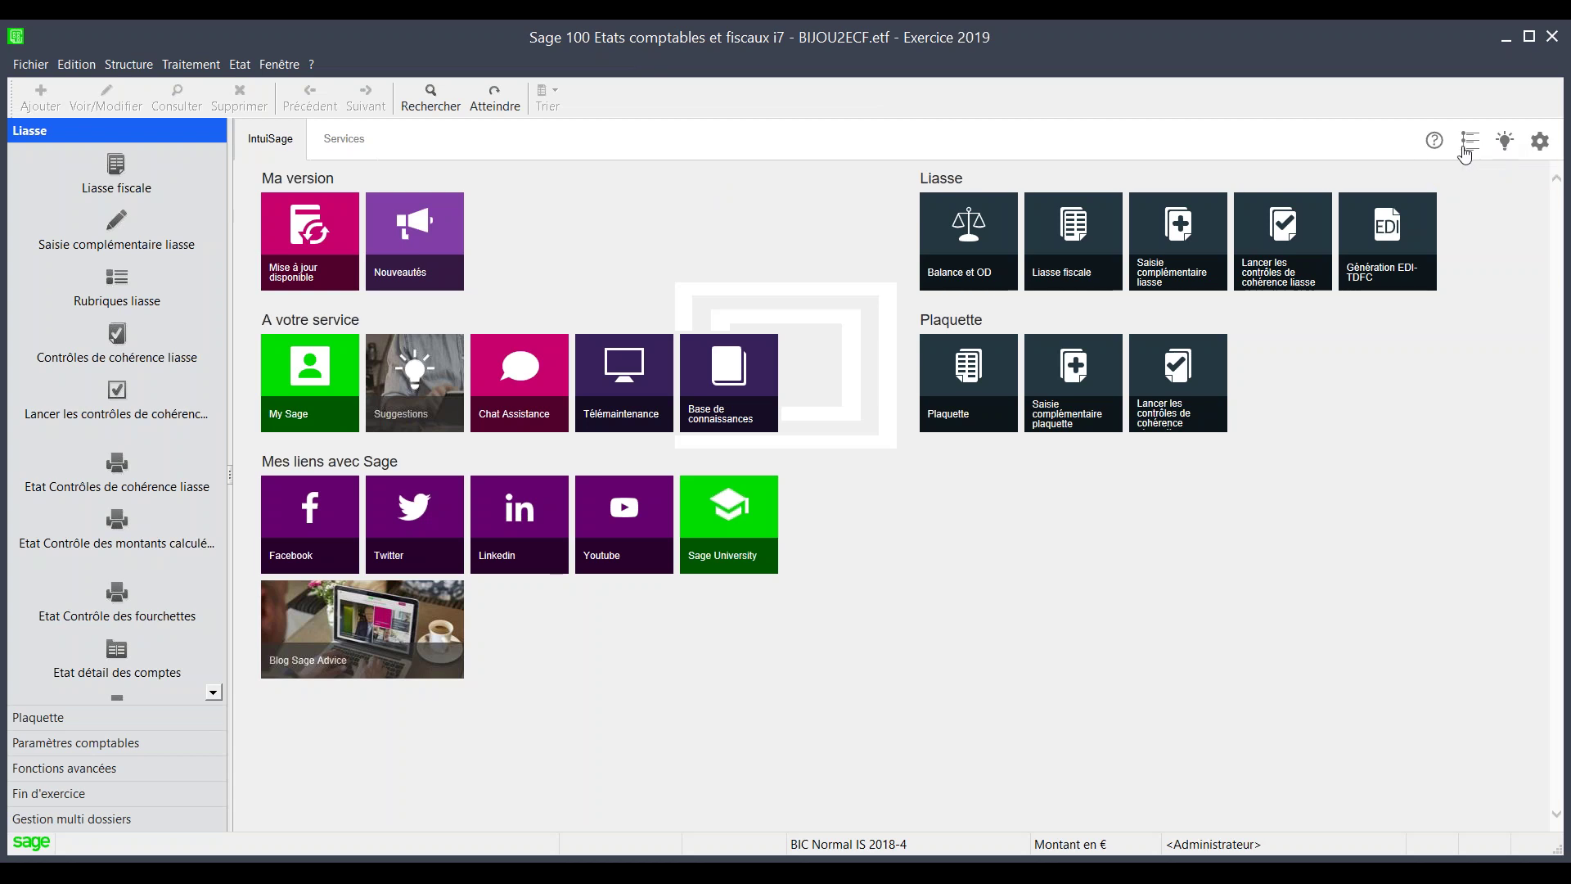
Check the Fil d'actualités news feed, close it, and bring up the Nouveautés release notes page in the browser
click(1470, 144)
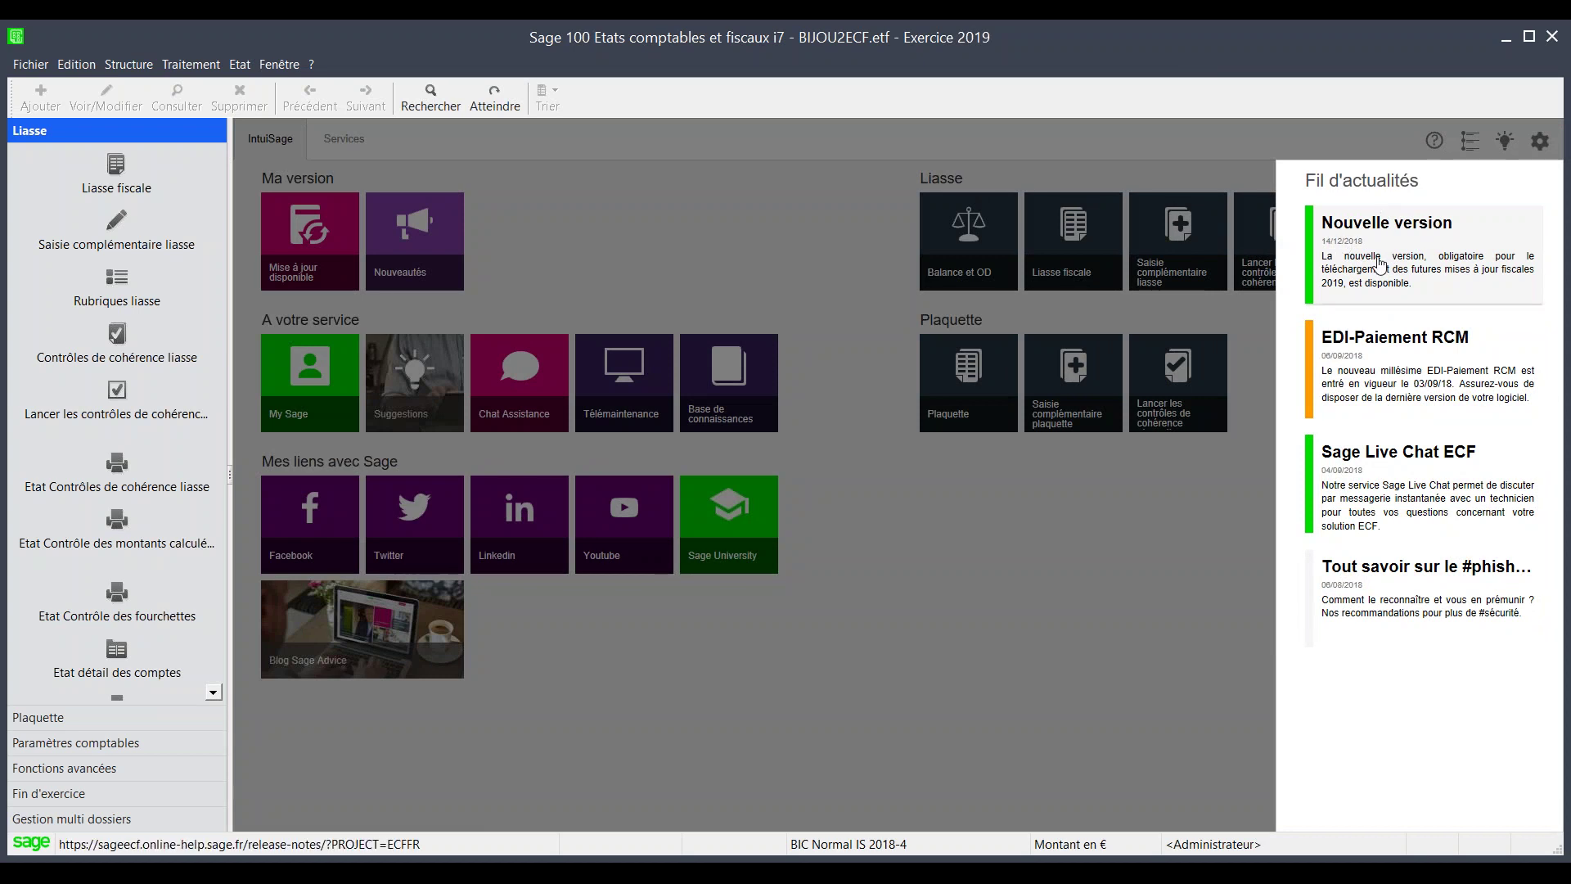
click(1164, 579)
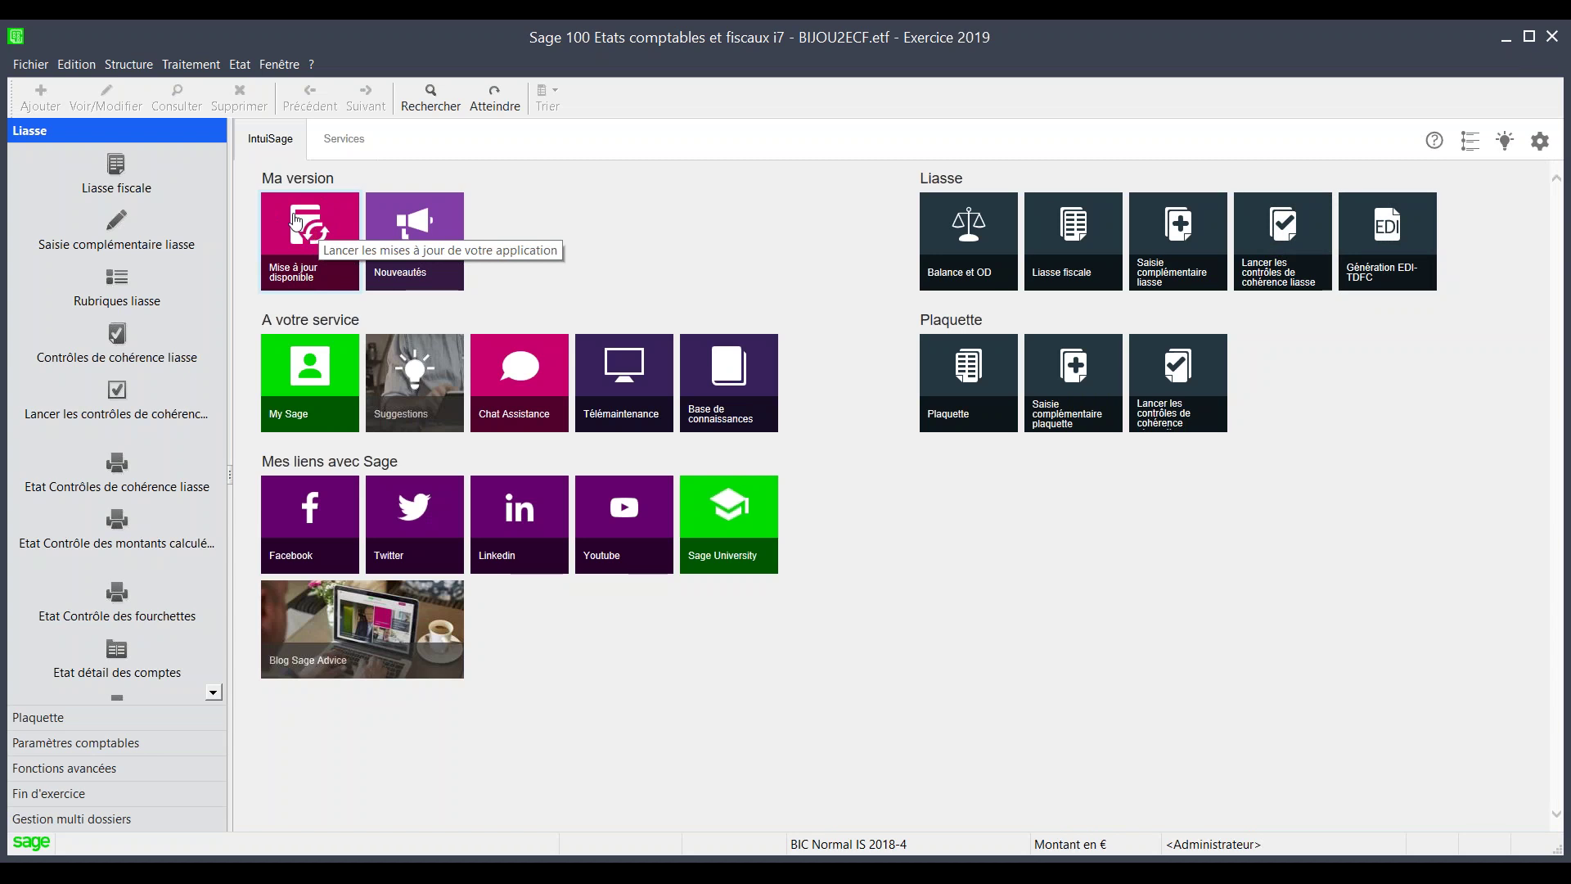
click(402, 240)
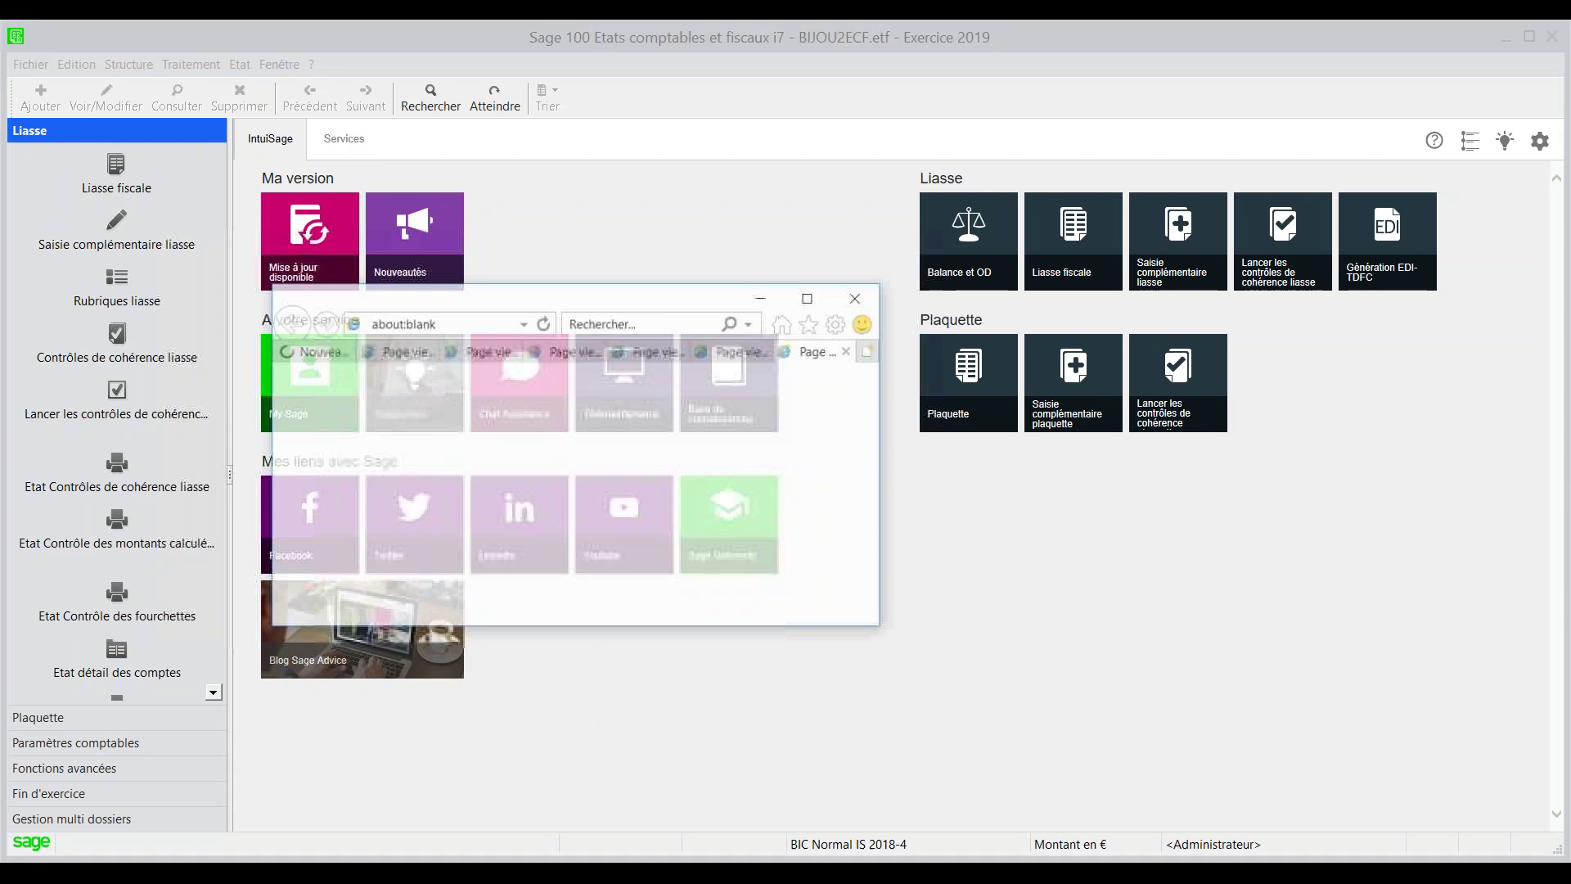
click(313, 352)
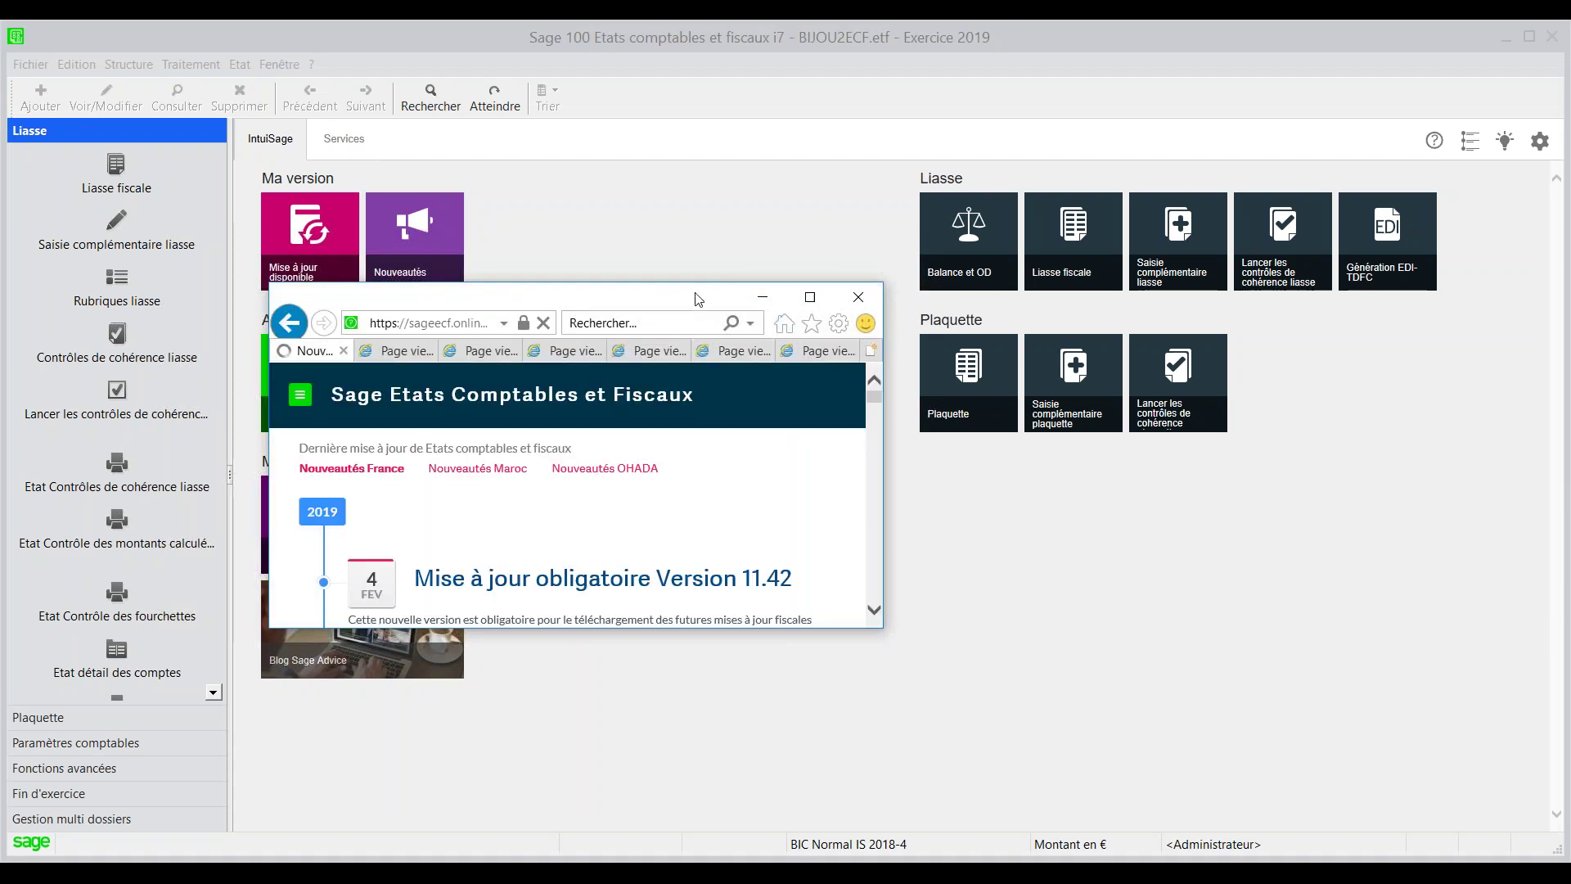
Enlarge the release notes window, read the Mise à jour obligatoire Version 11.42 notes, and close the window
drag(698, 299, 706, 182)
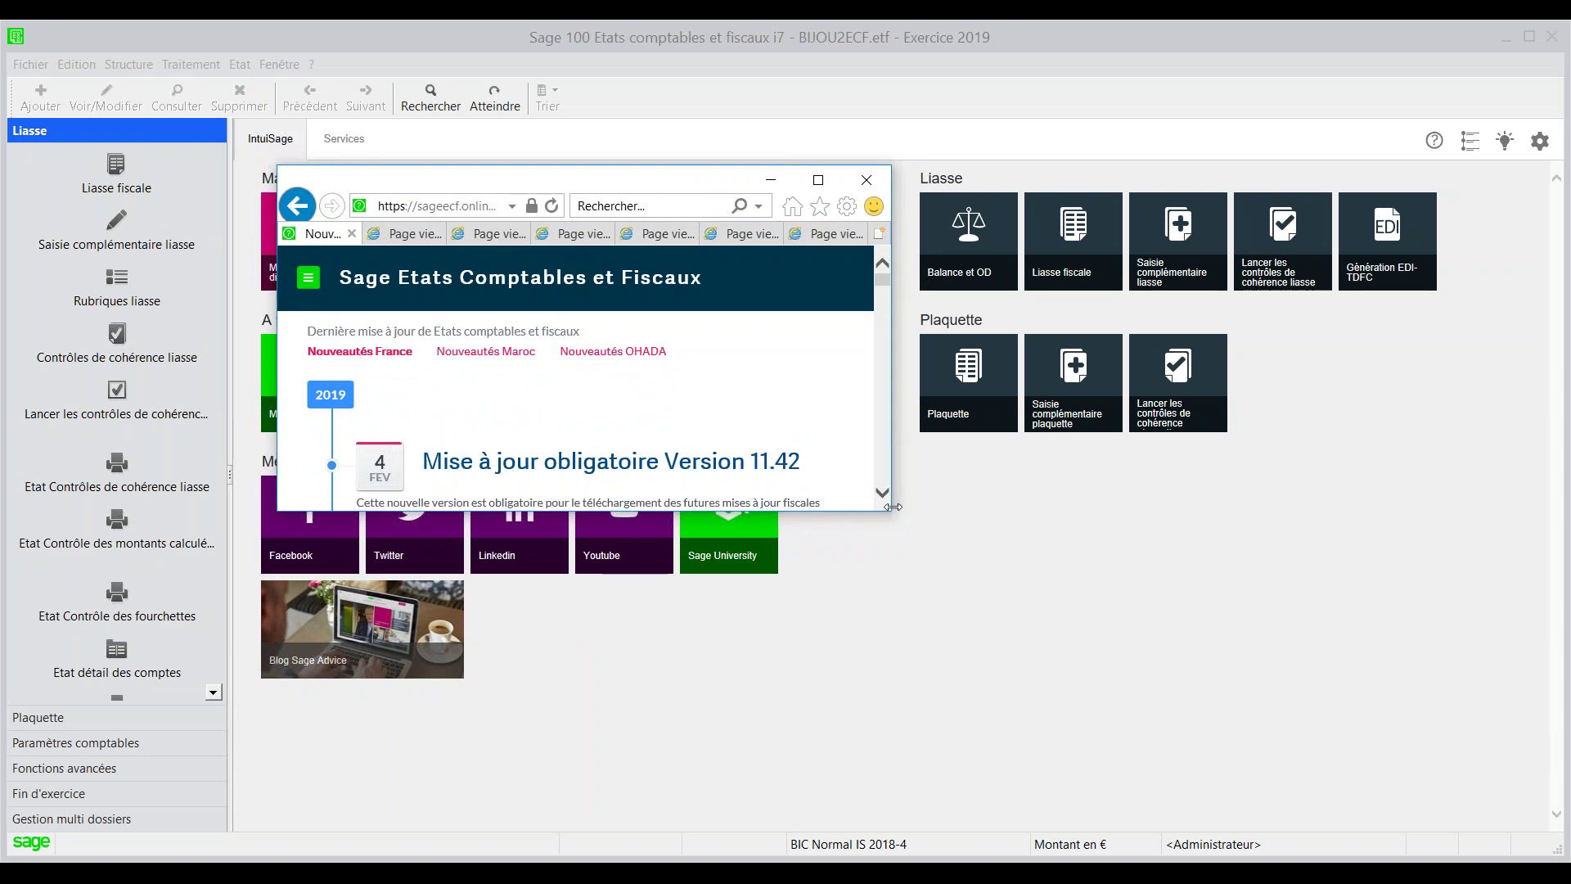
drag(888, 510, 1051, 836)
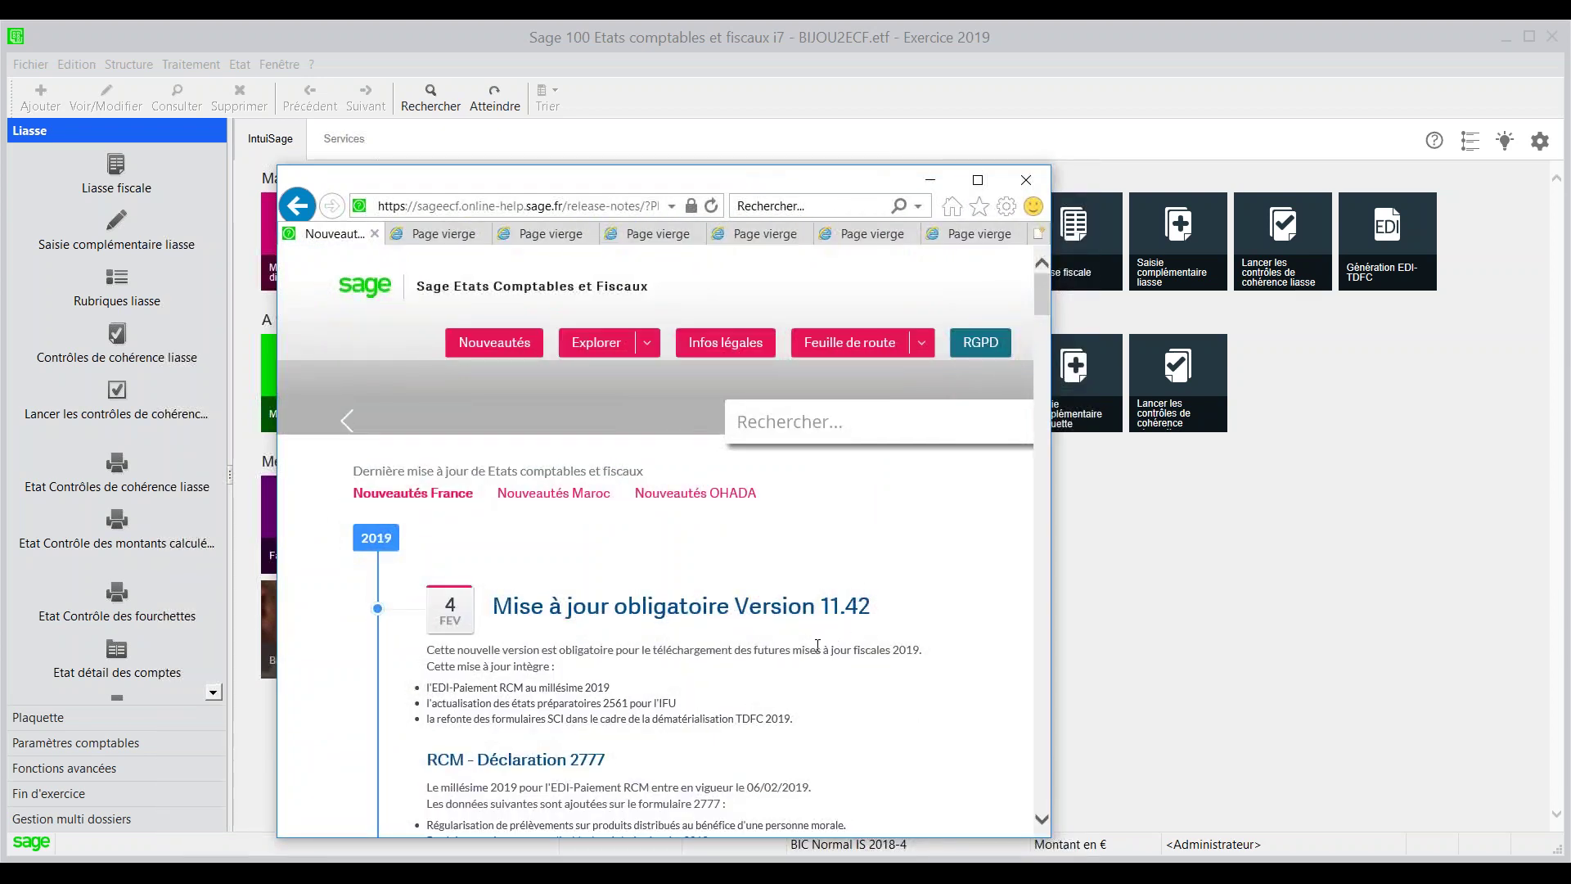
scroll(777, 638, down, 1)
scroll(622, 532, down, 2)
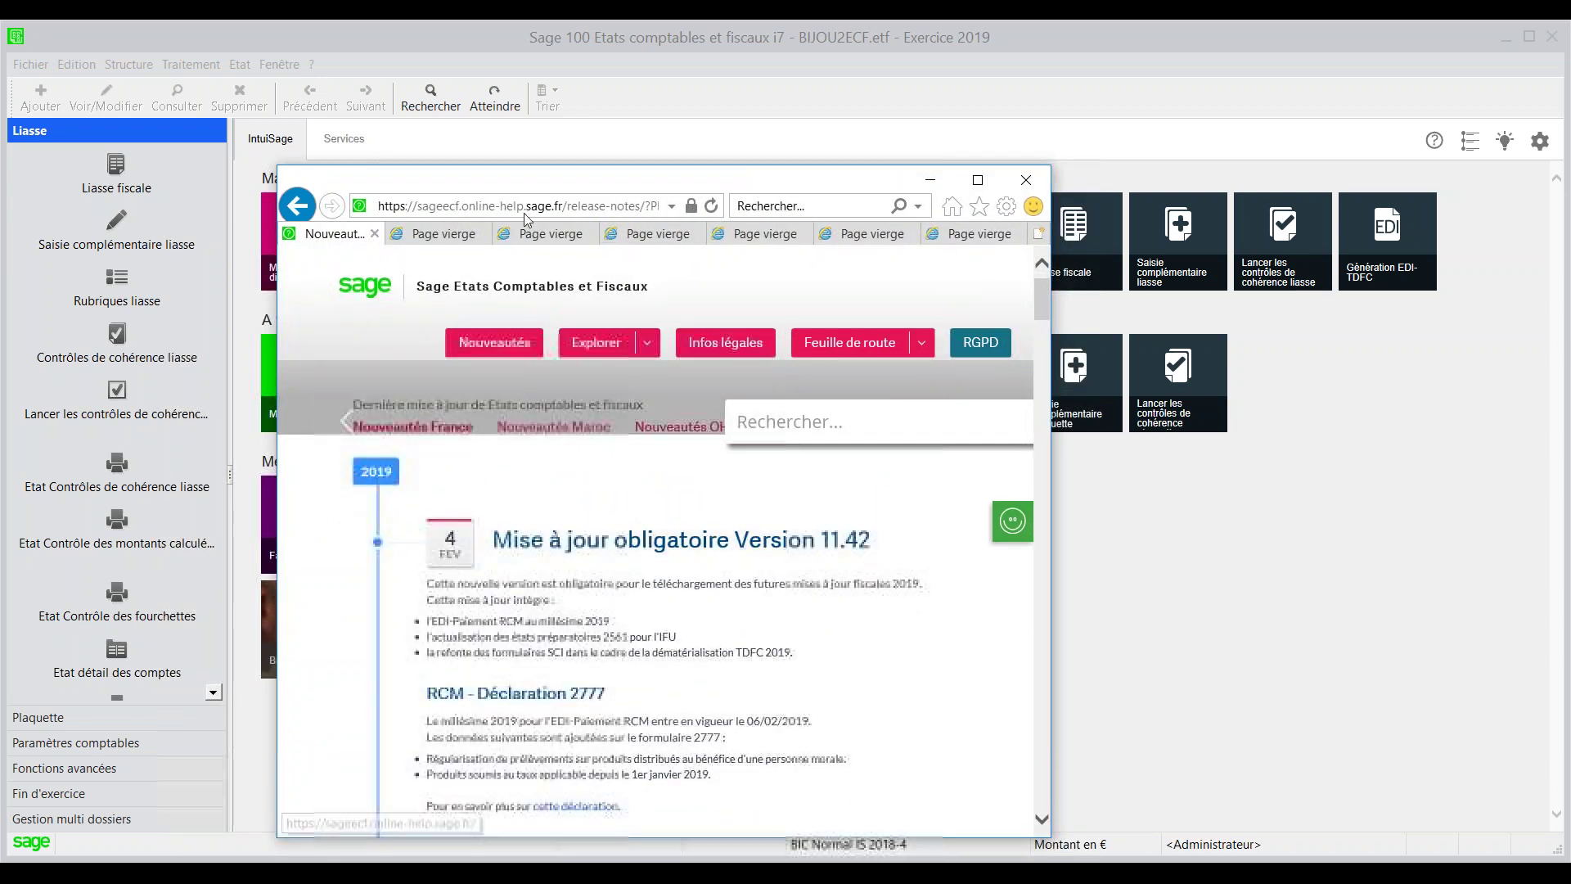
drag(540, 179, 531, 85)
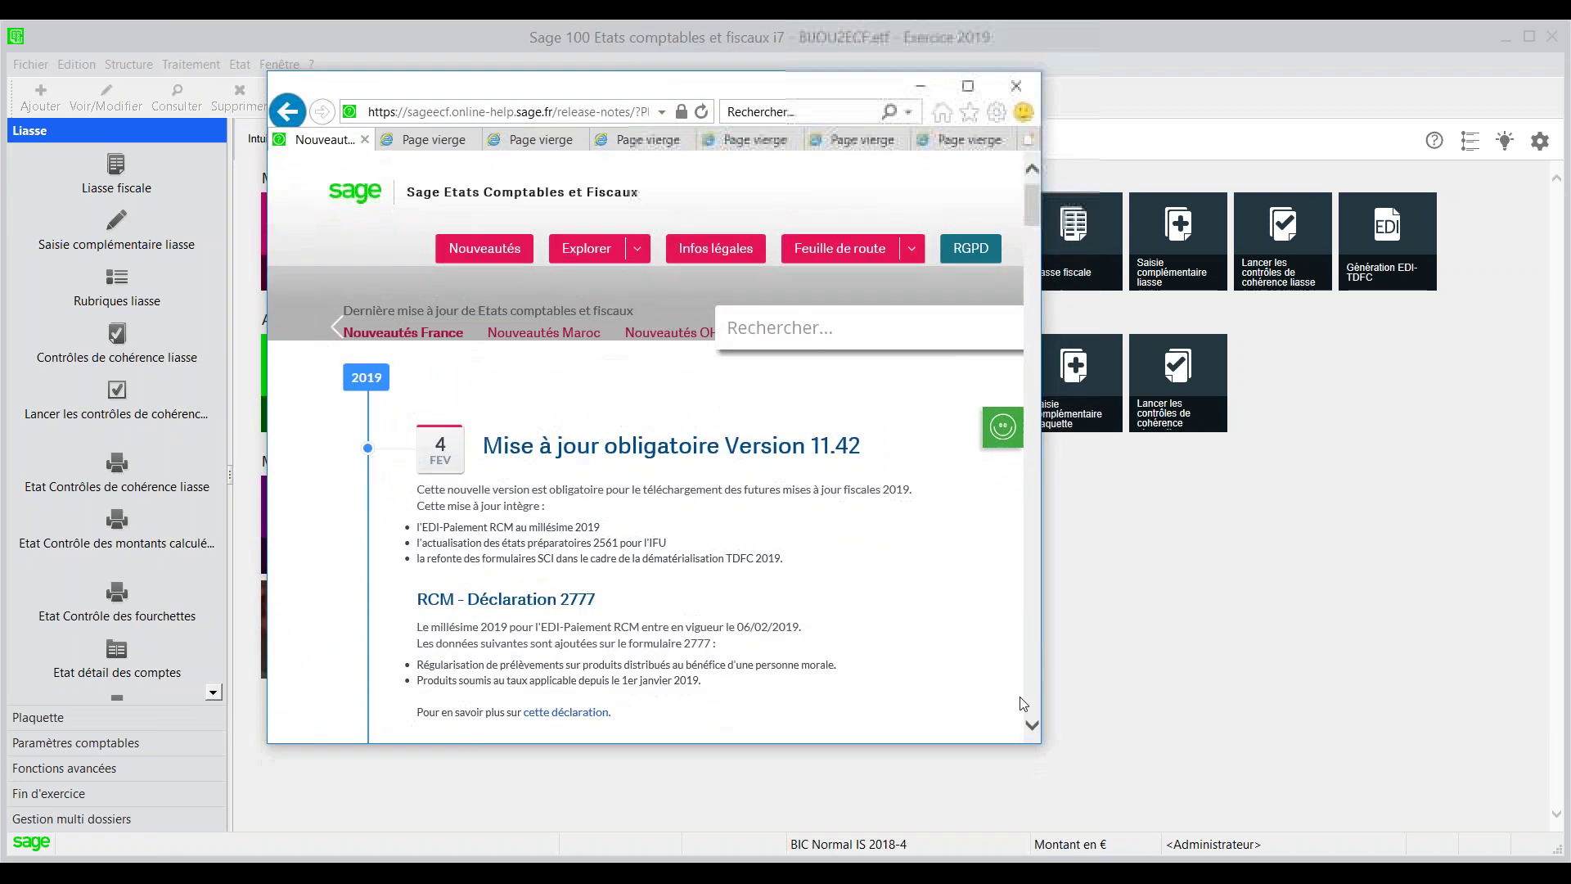
drag(1032, 722, 1078, 844)
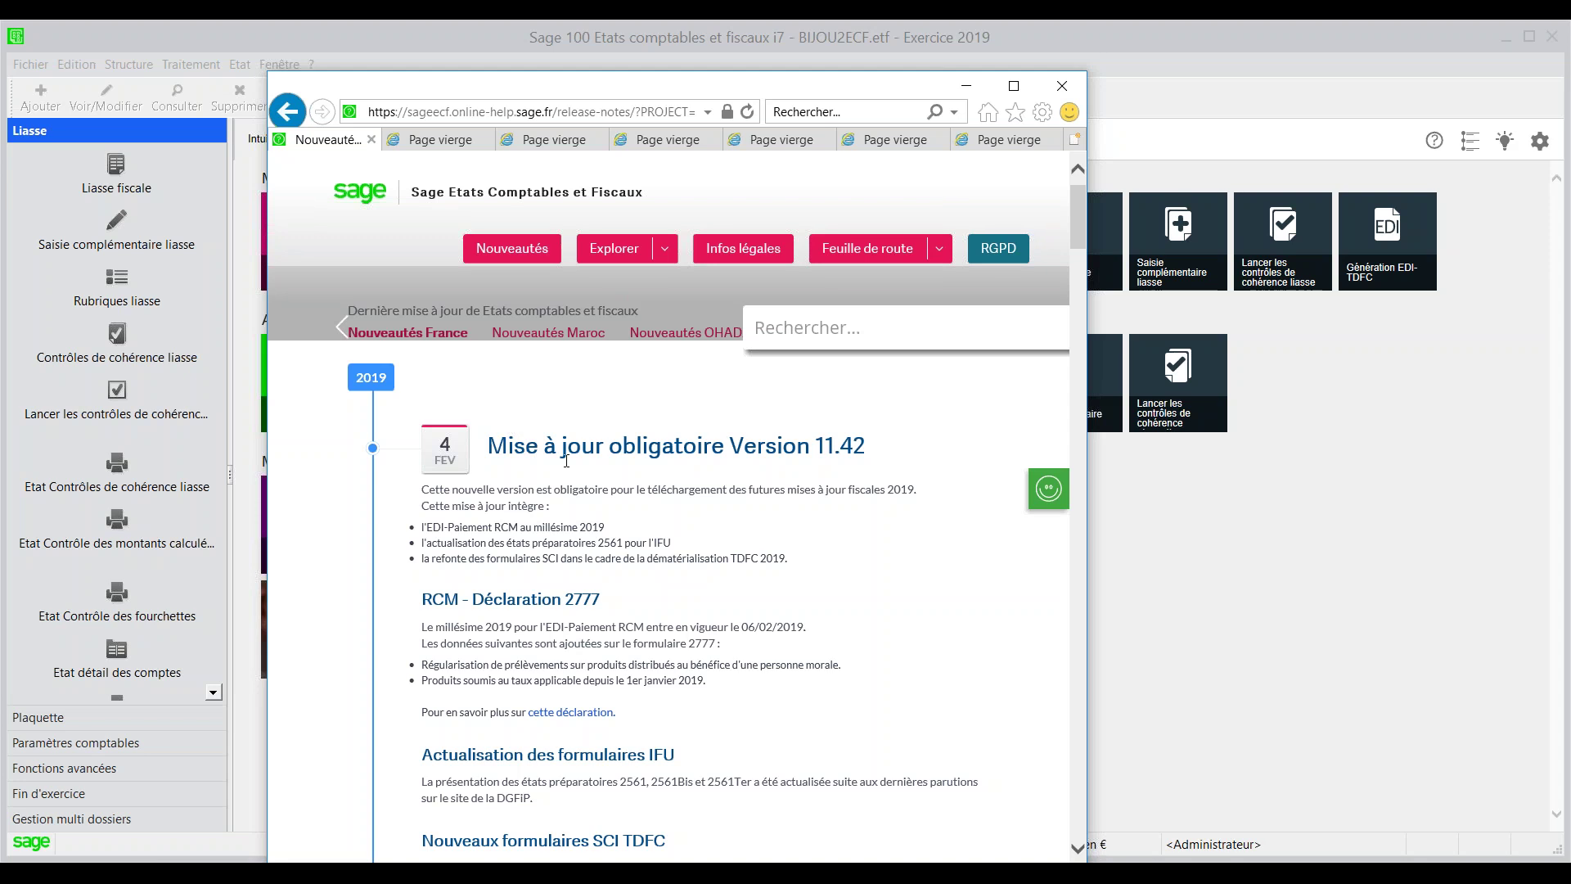
mouse_move(646, 249)
mouse_move(874, 258)
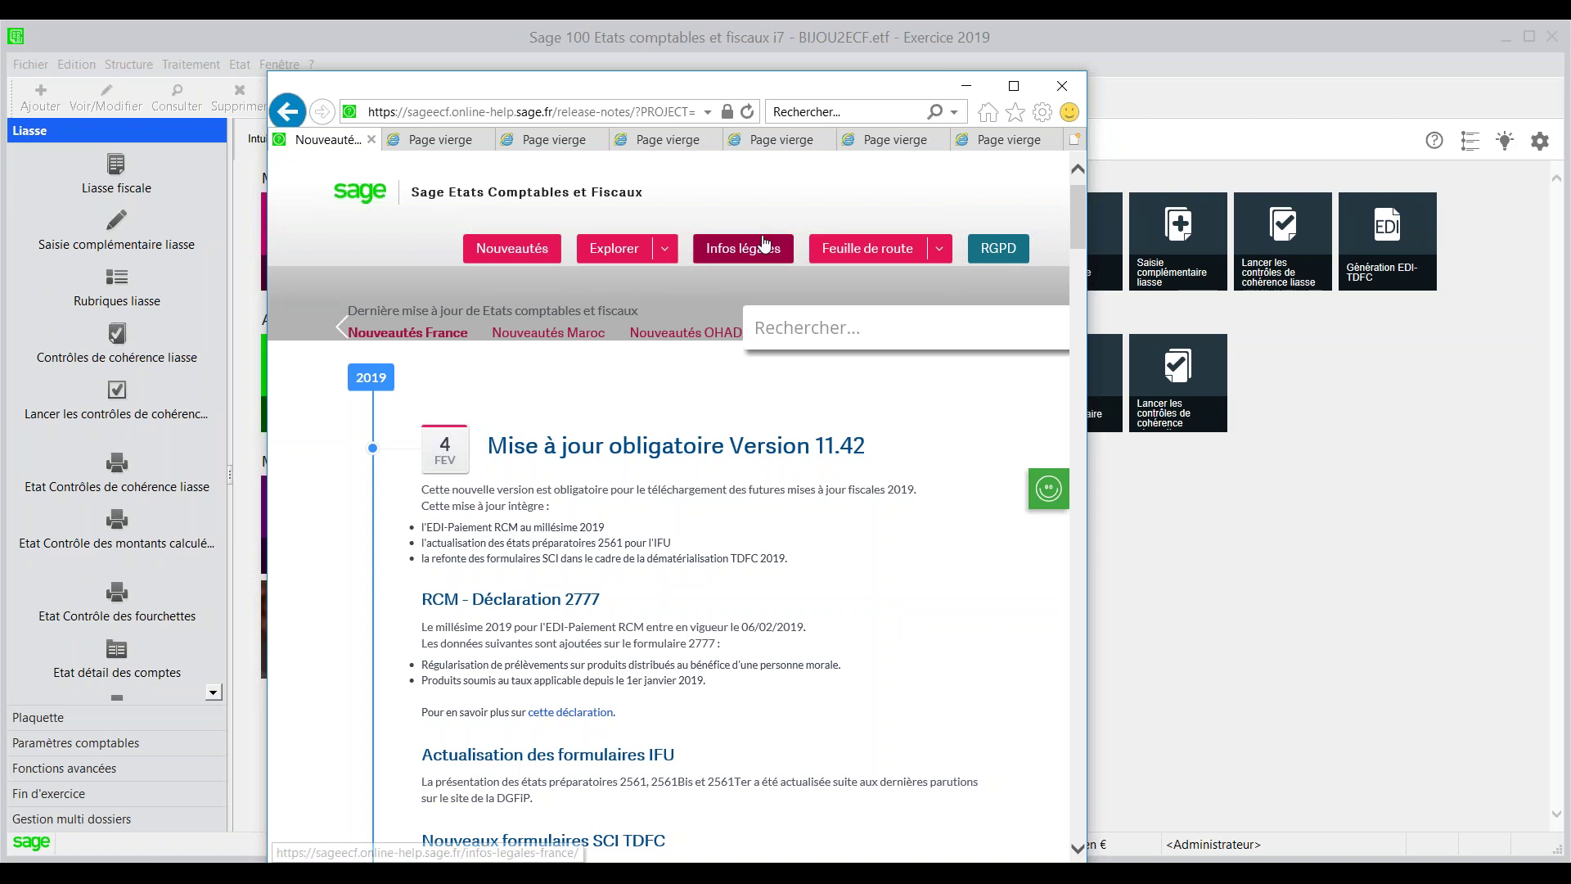
click(1062, 87)
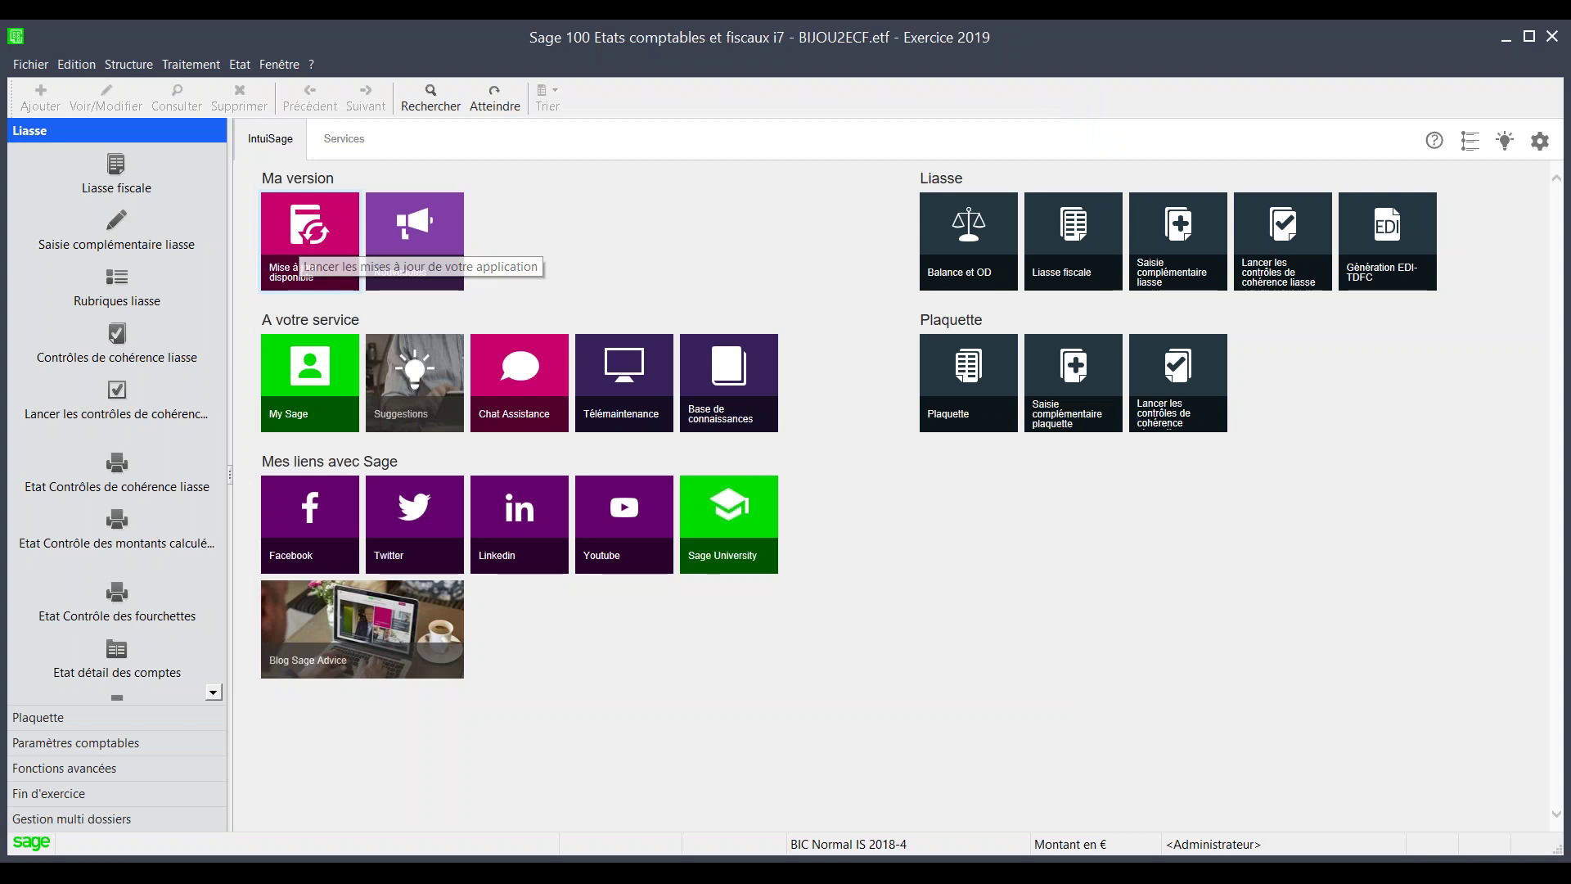
Review the available application update, Mise à jour version 11.42, and leave without installing it
click(303, 243)
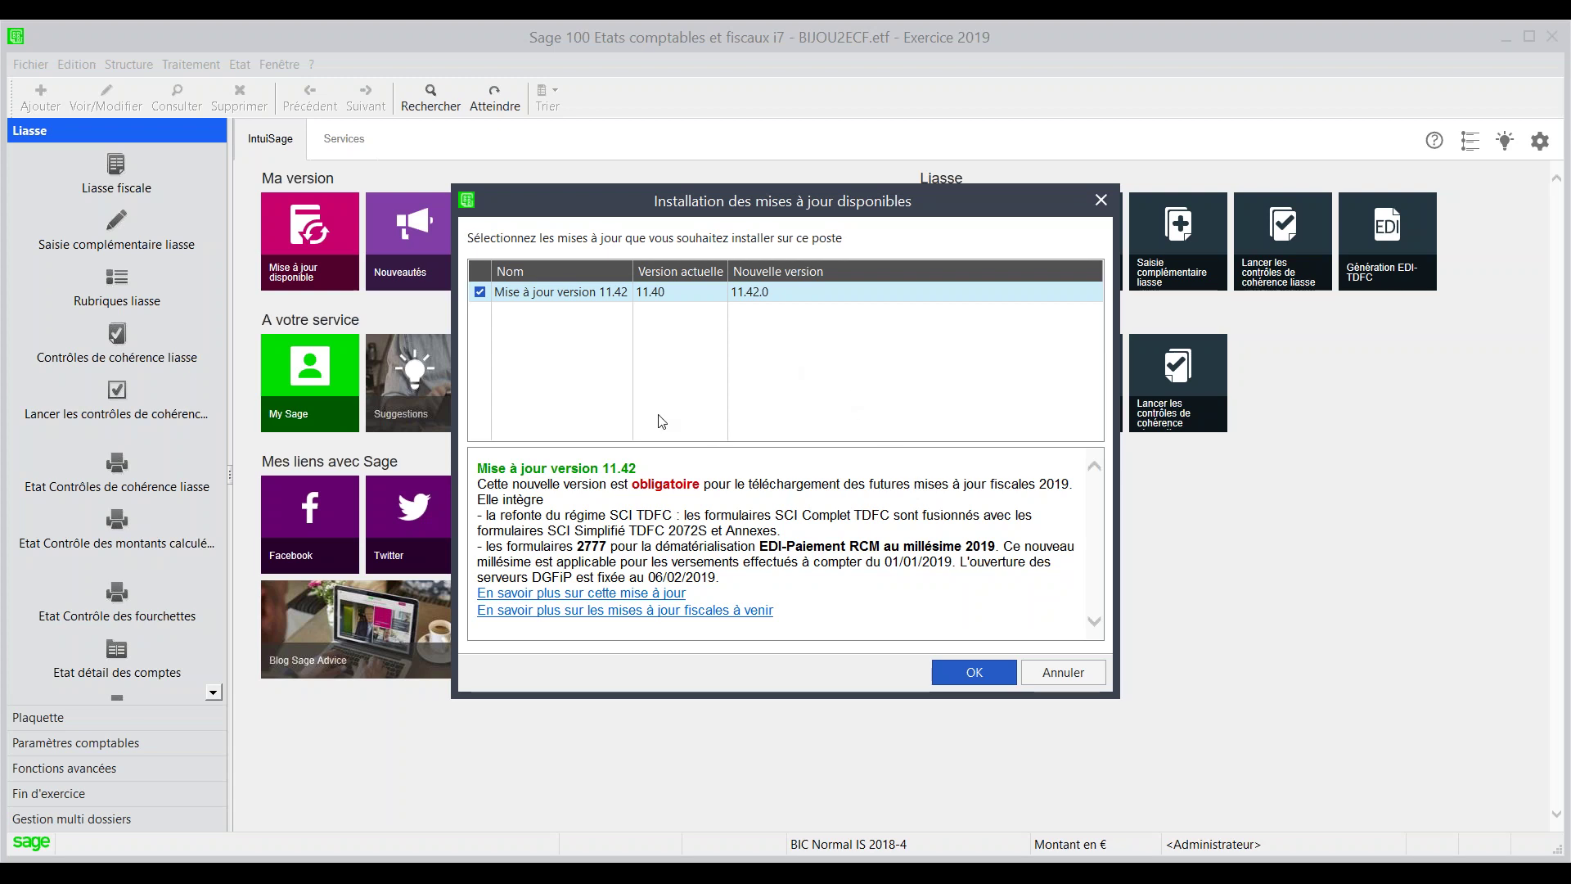
drag(668, 202, 678, 196)
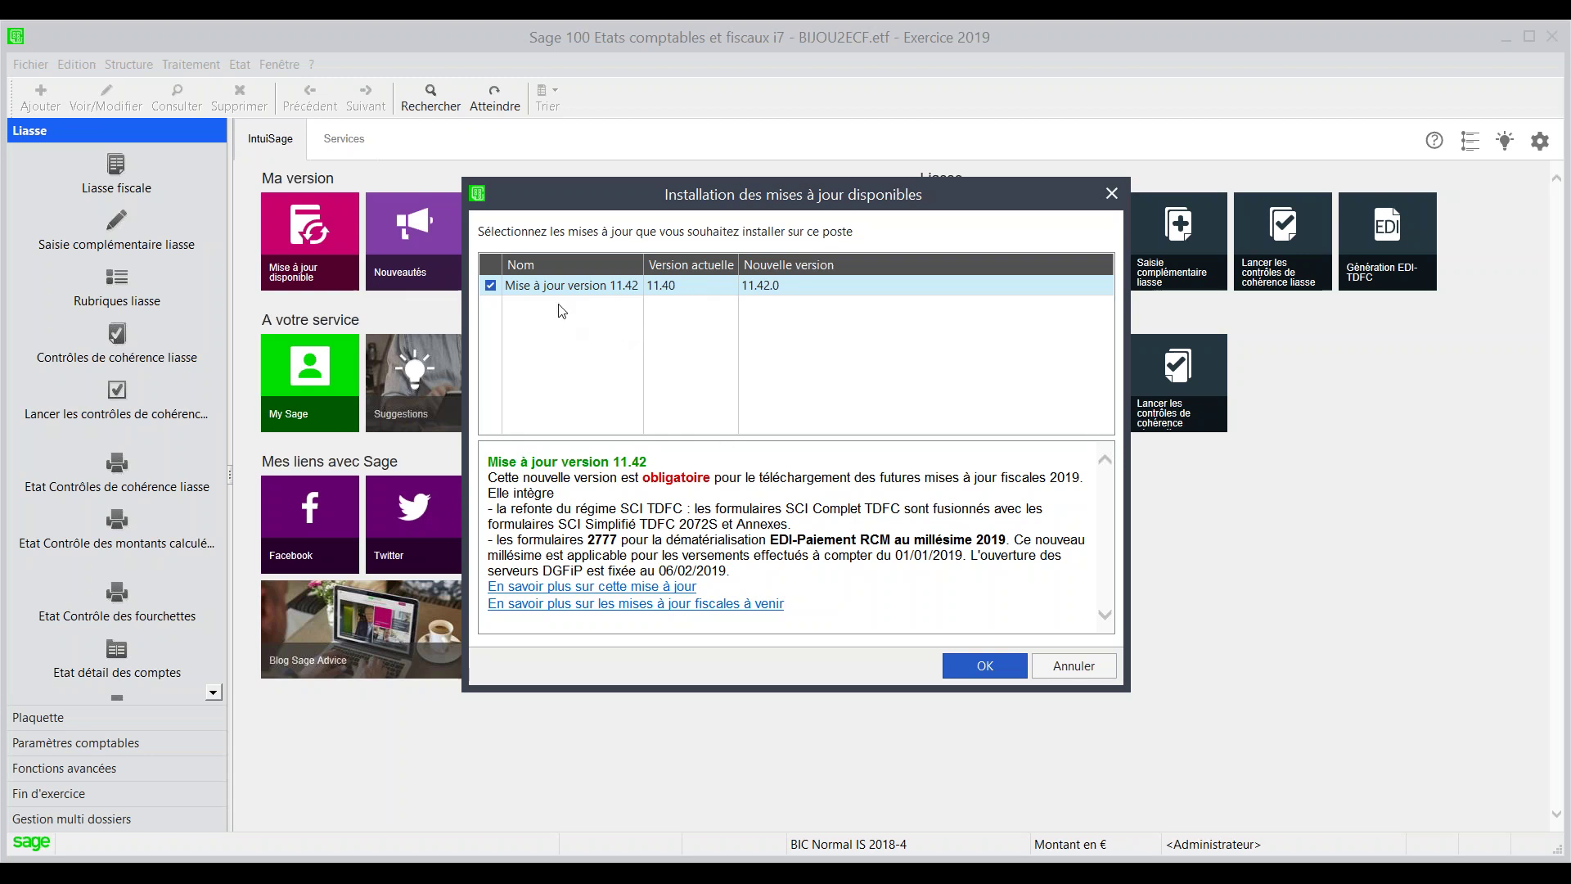
click(1073, 668)
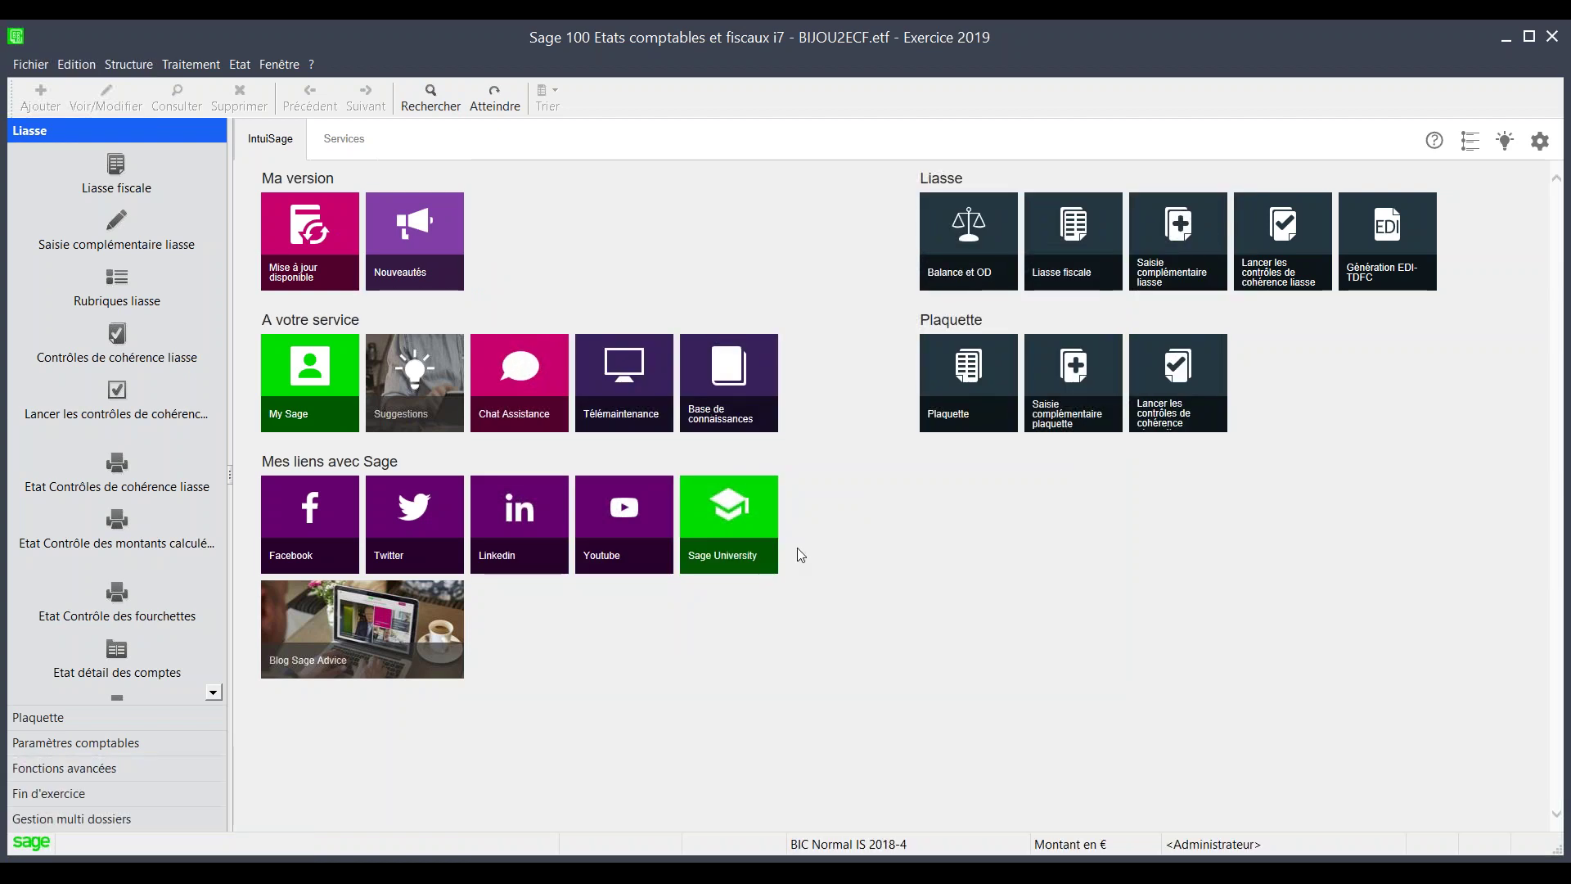
In the company parameters, review the Intervenants settings for Partenaire EDI, Emetteur EDI and O.G.A., then close them
click(31, 64)
click(90, 176)
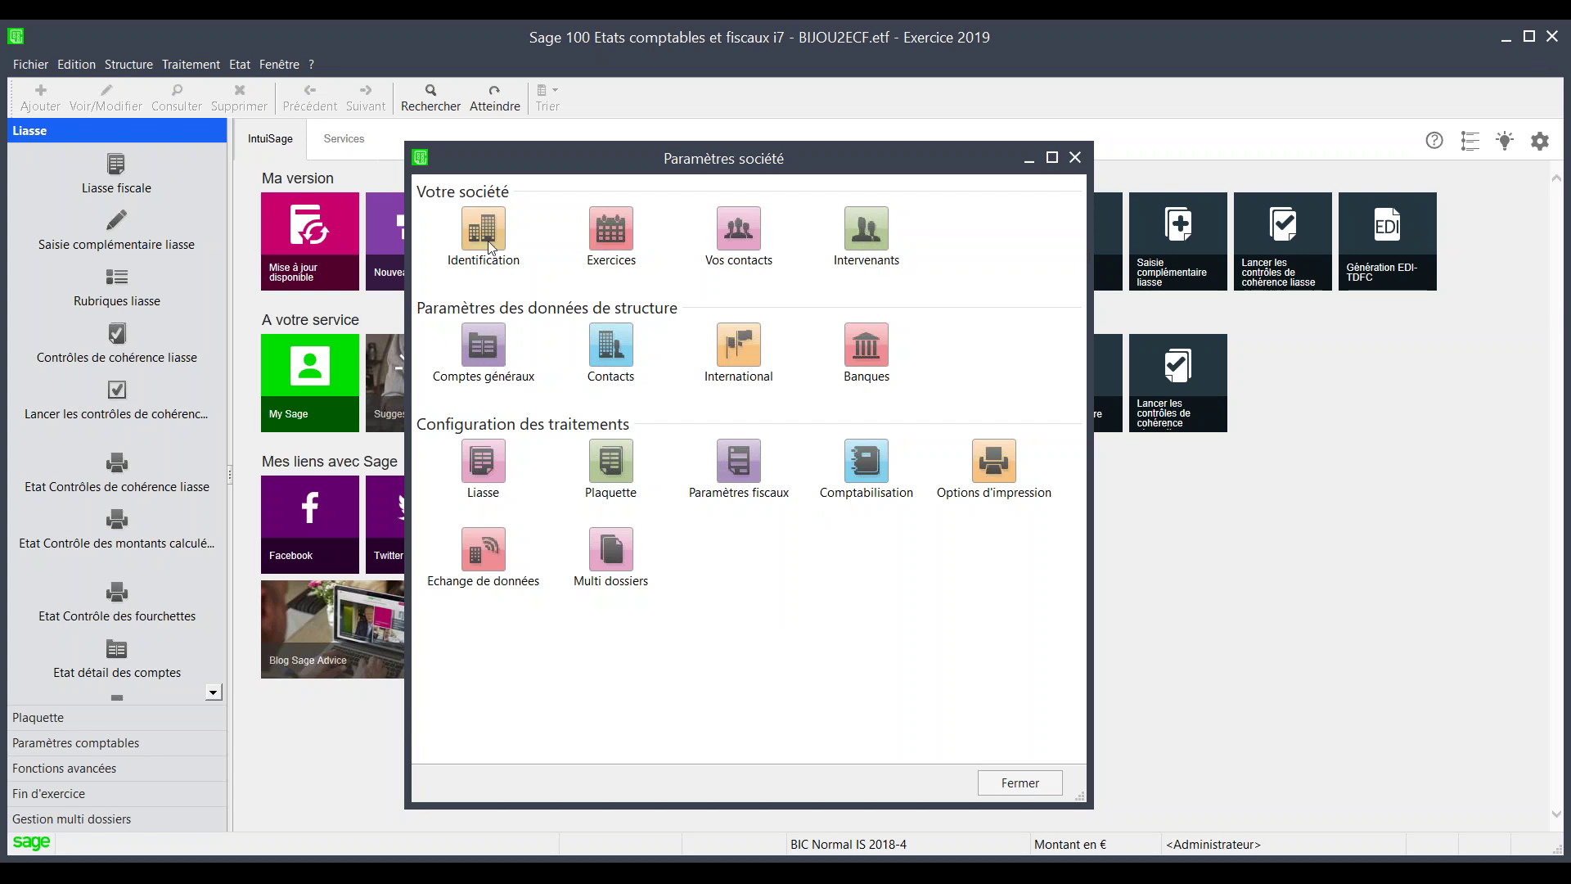
click(861, 246)
click(484, 325)
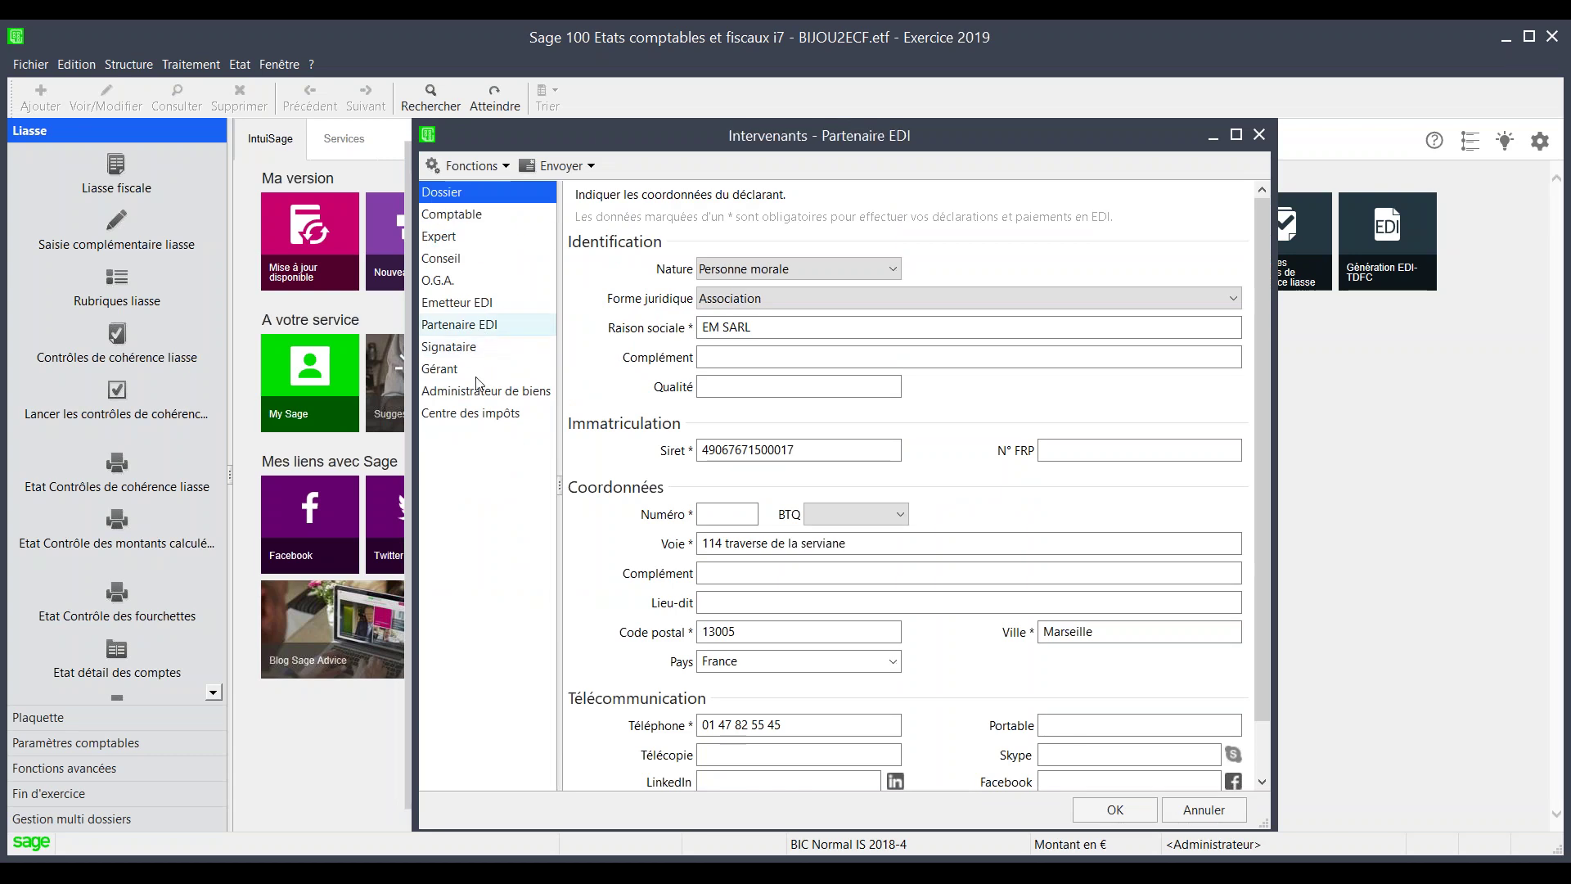
click(465, 303)
click(455, 280)
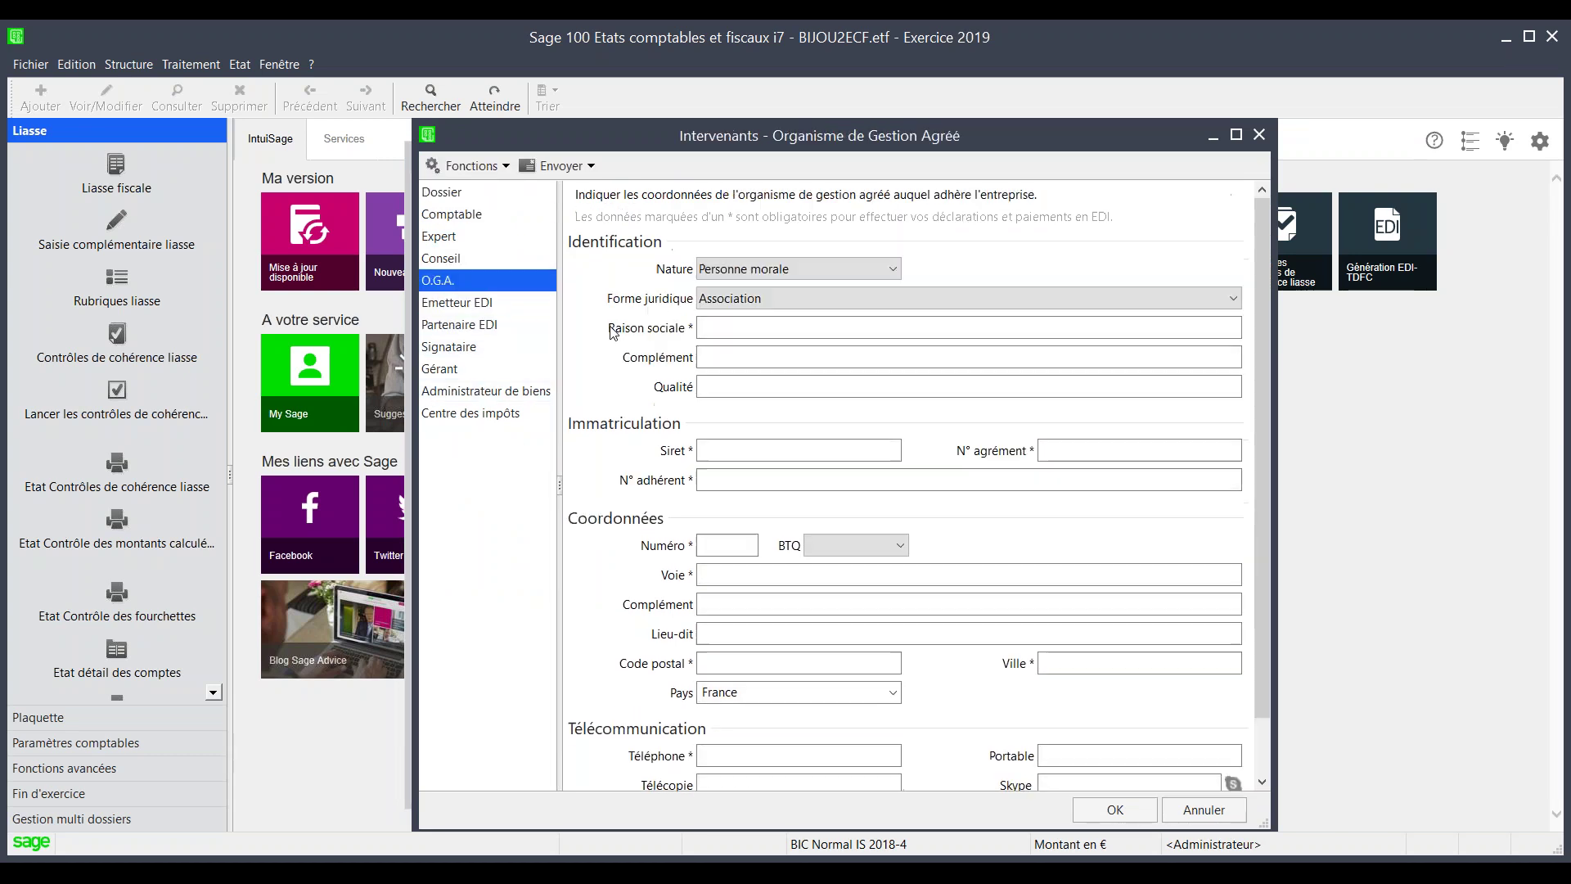
click(1258, 134)
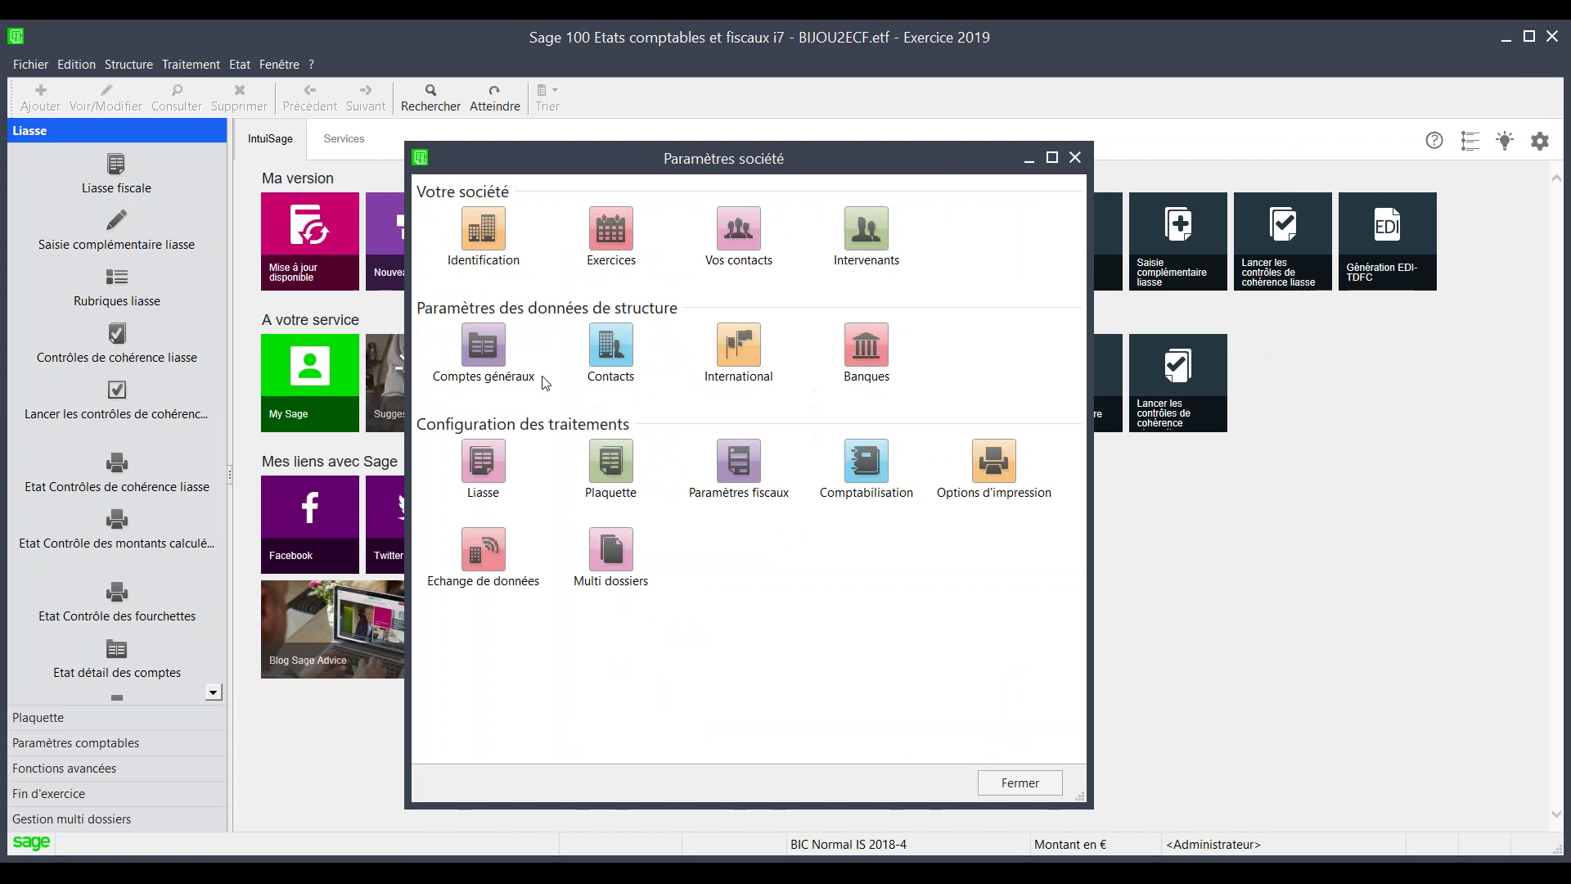
Review the Liasse balance integration settings and associate the Plaquette PME (BIC Normal) model with the company file
click(493, 465)
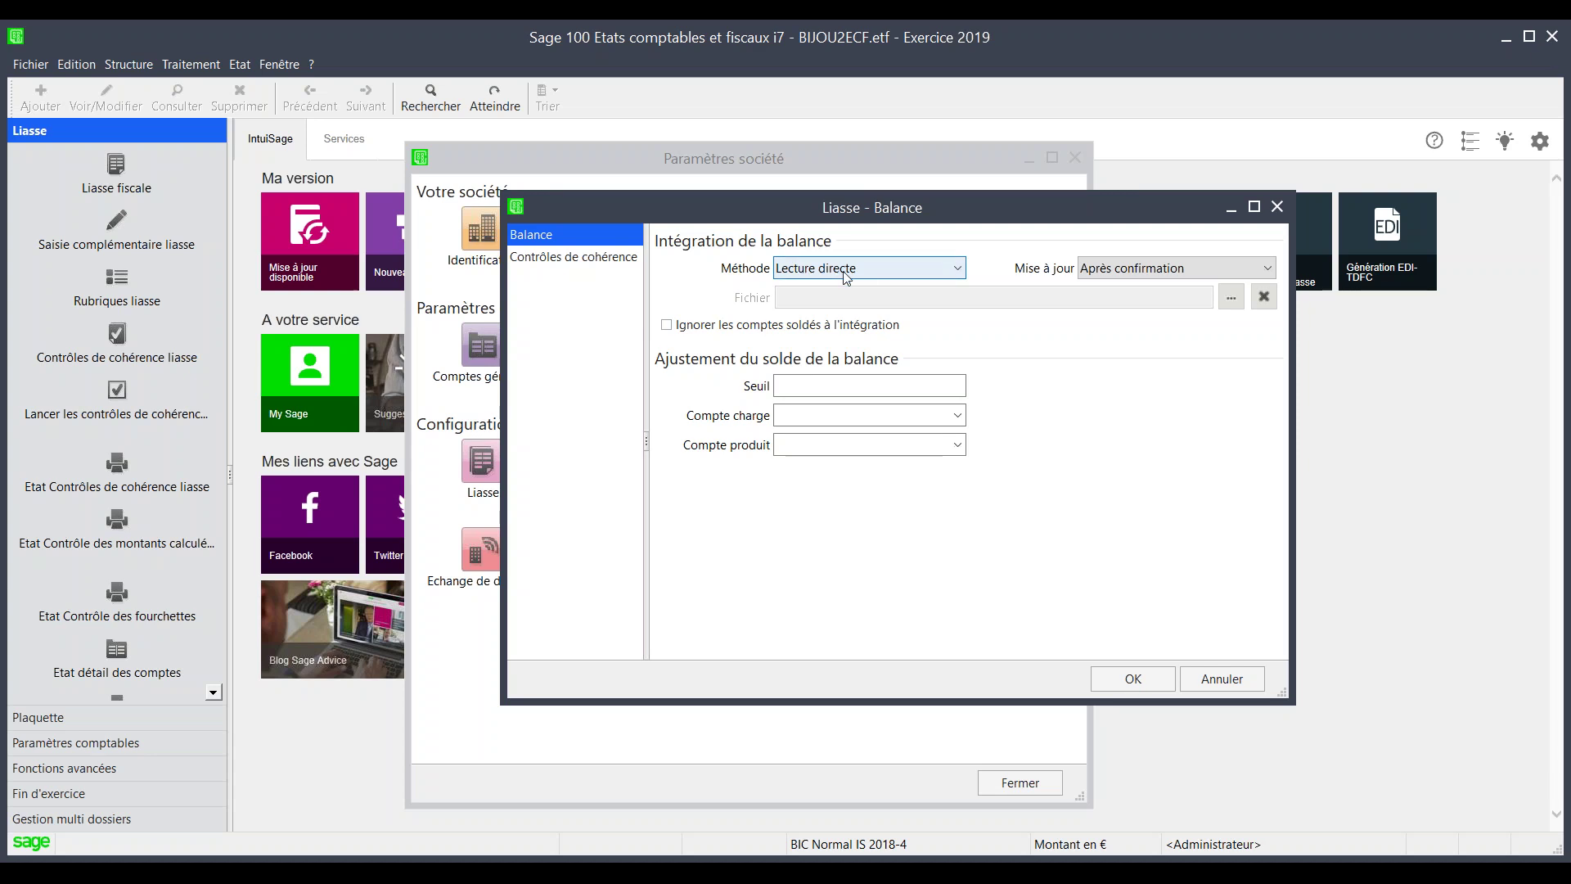
click(1132, 678)
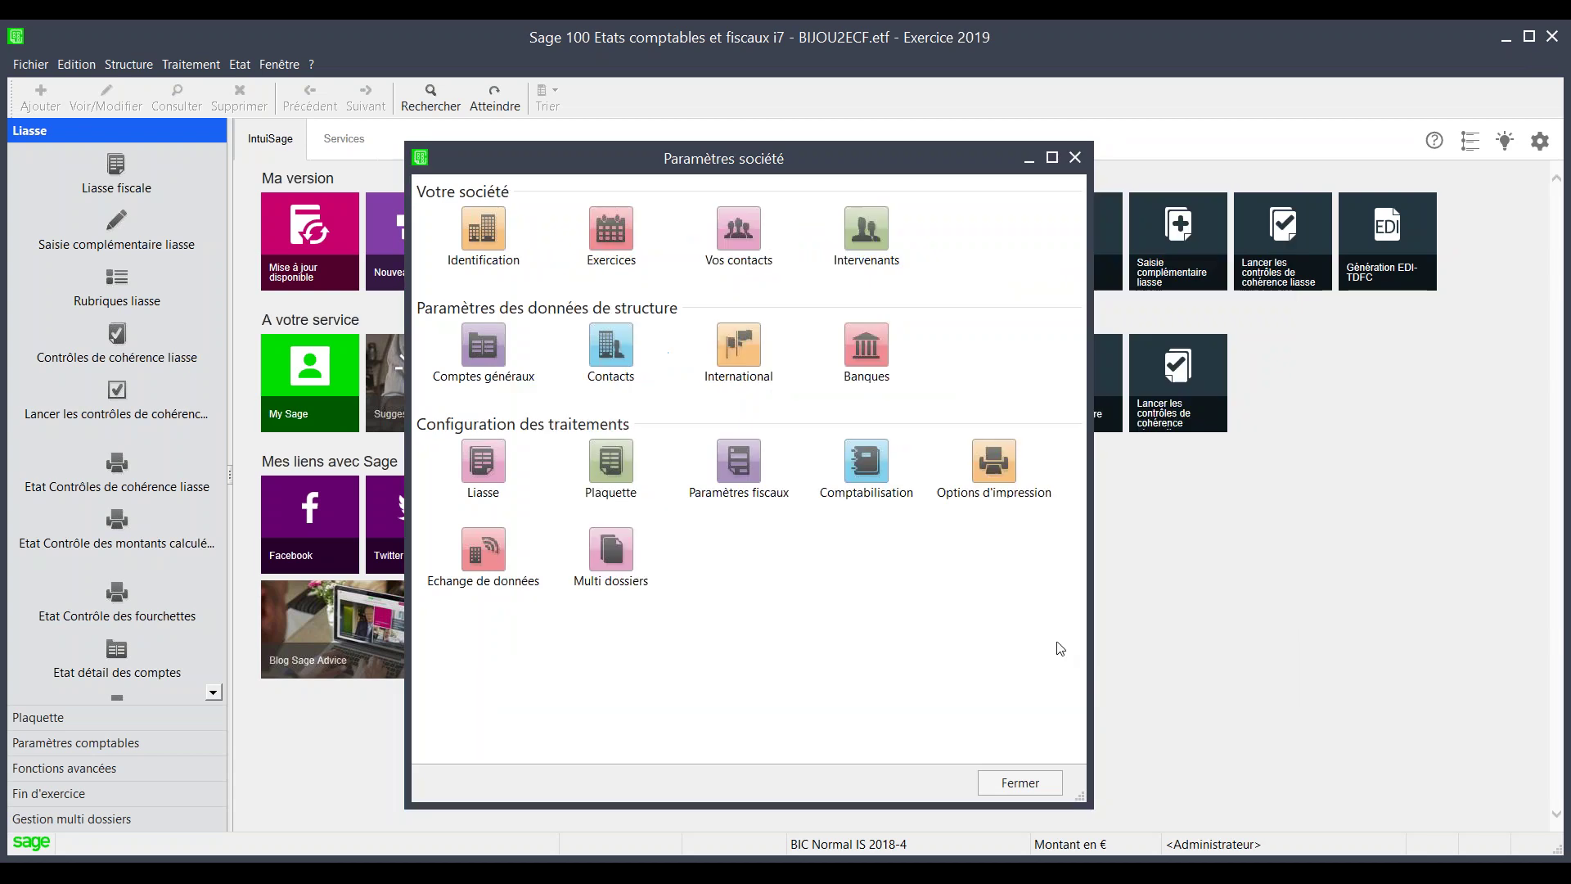
click(627, 464)
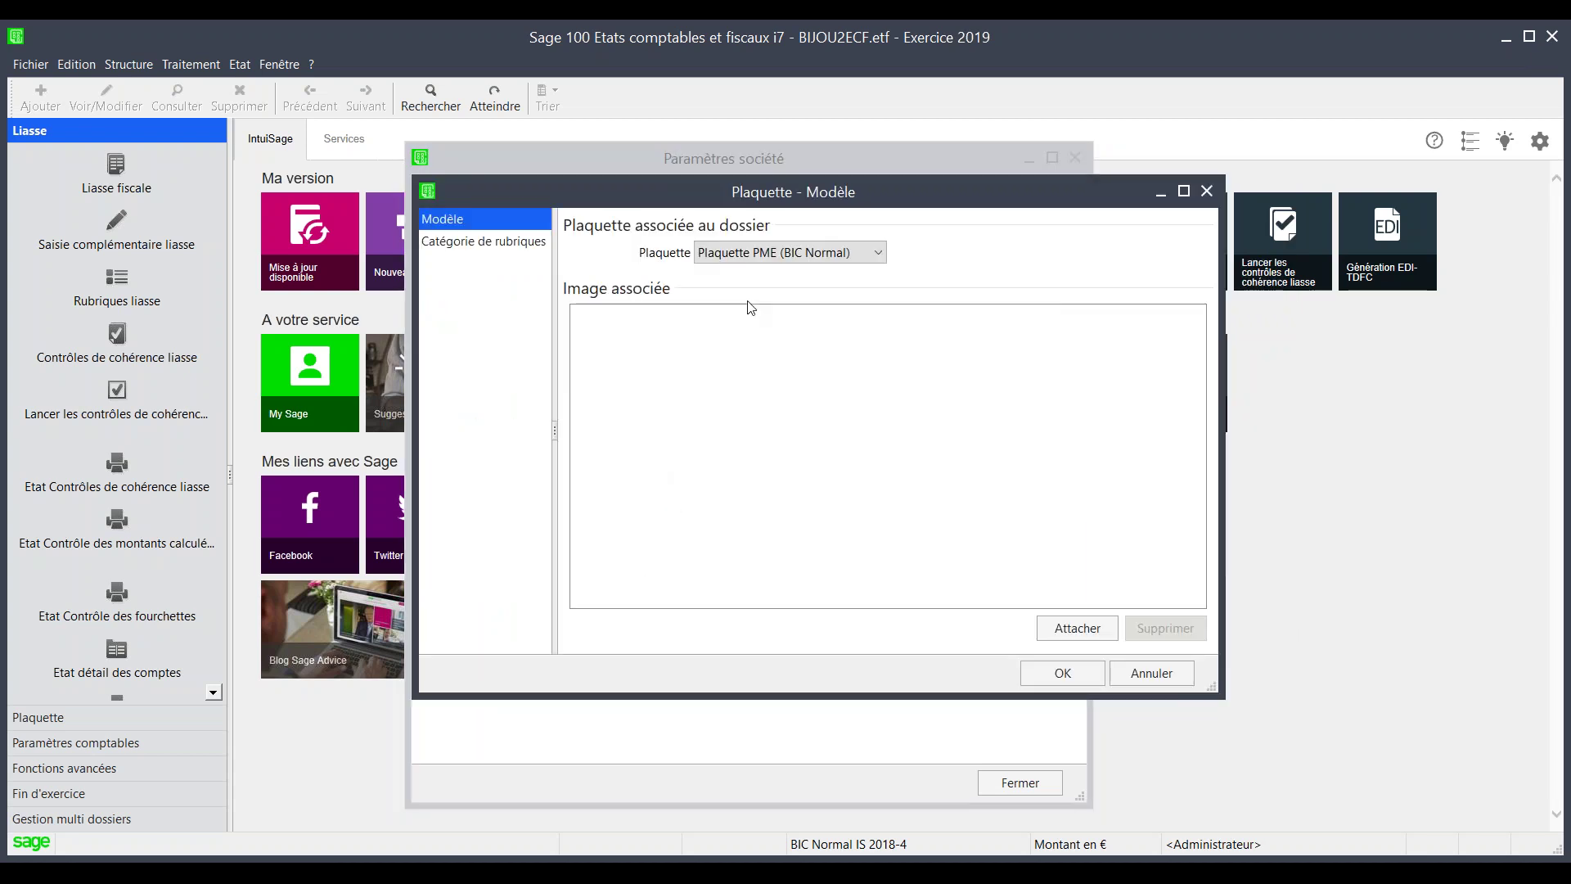
double_click(770, 254)
click(769, 254)
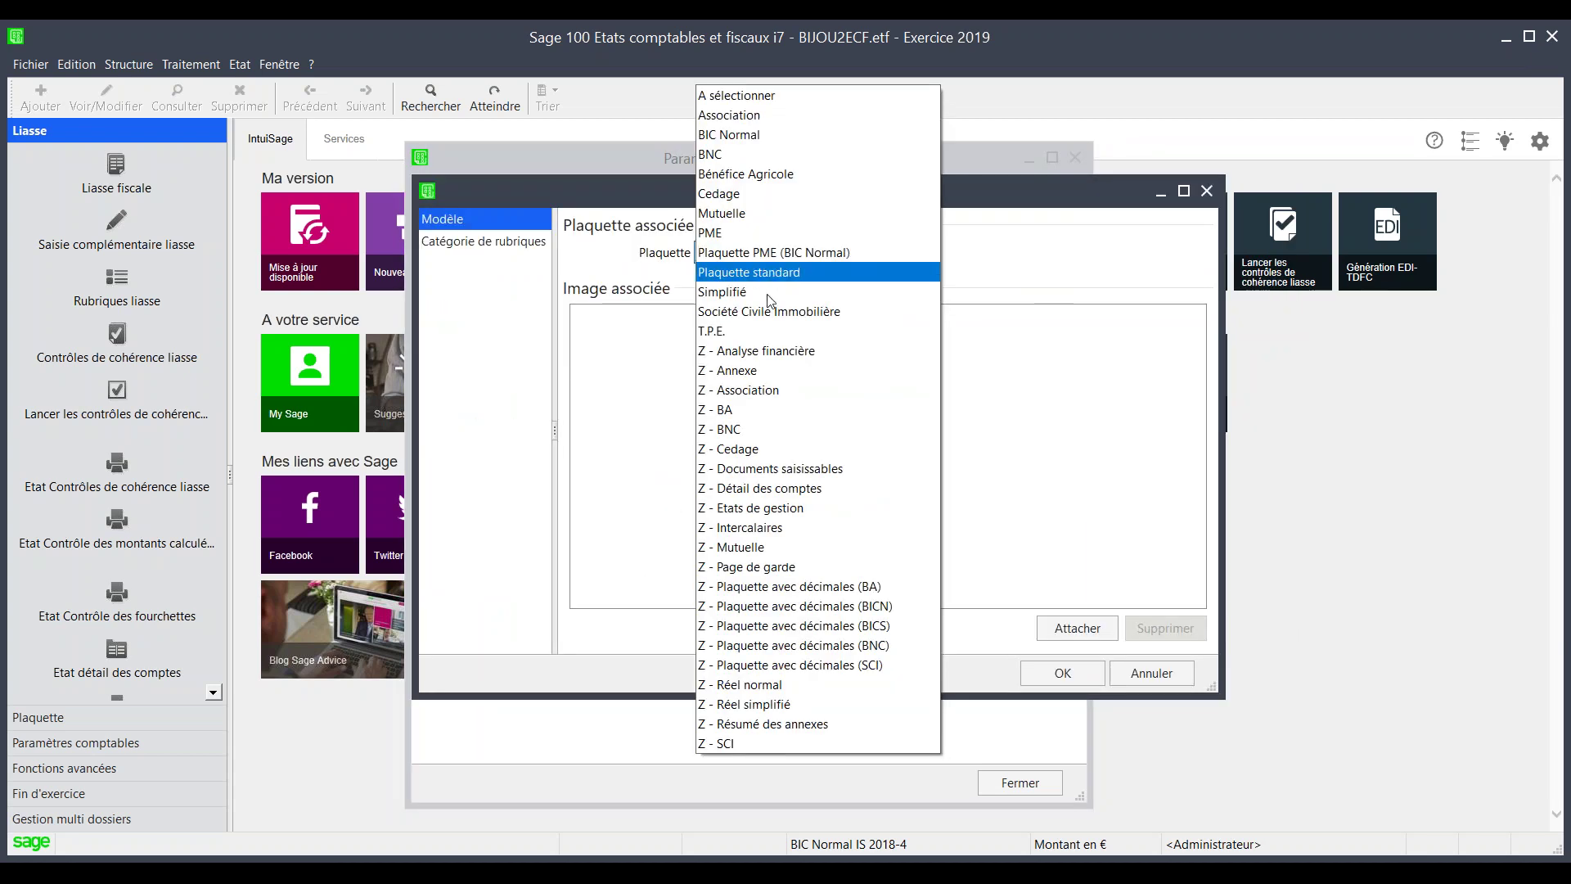
click(805, 253)
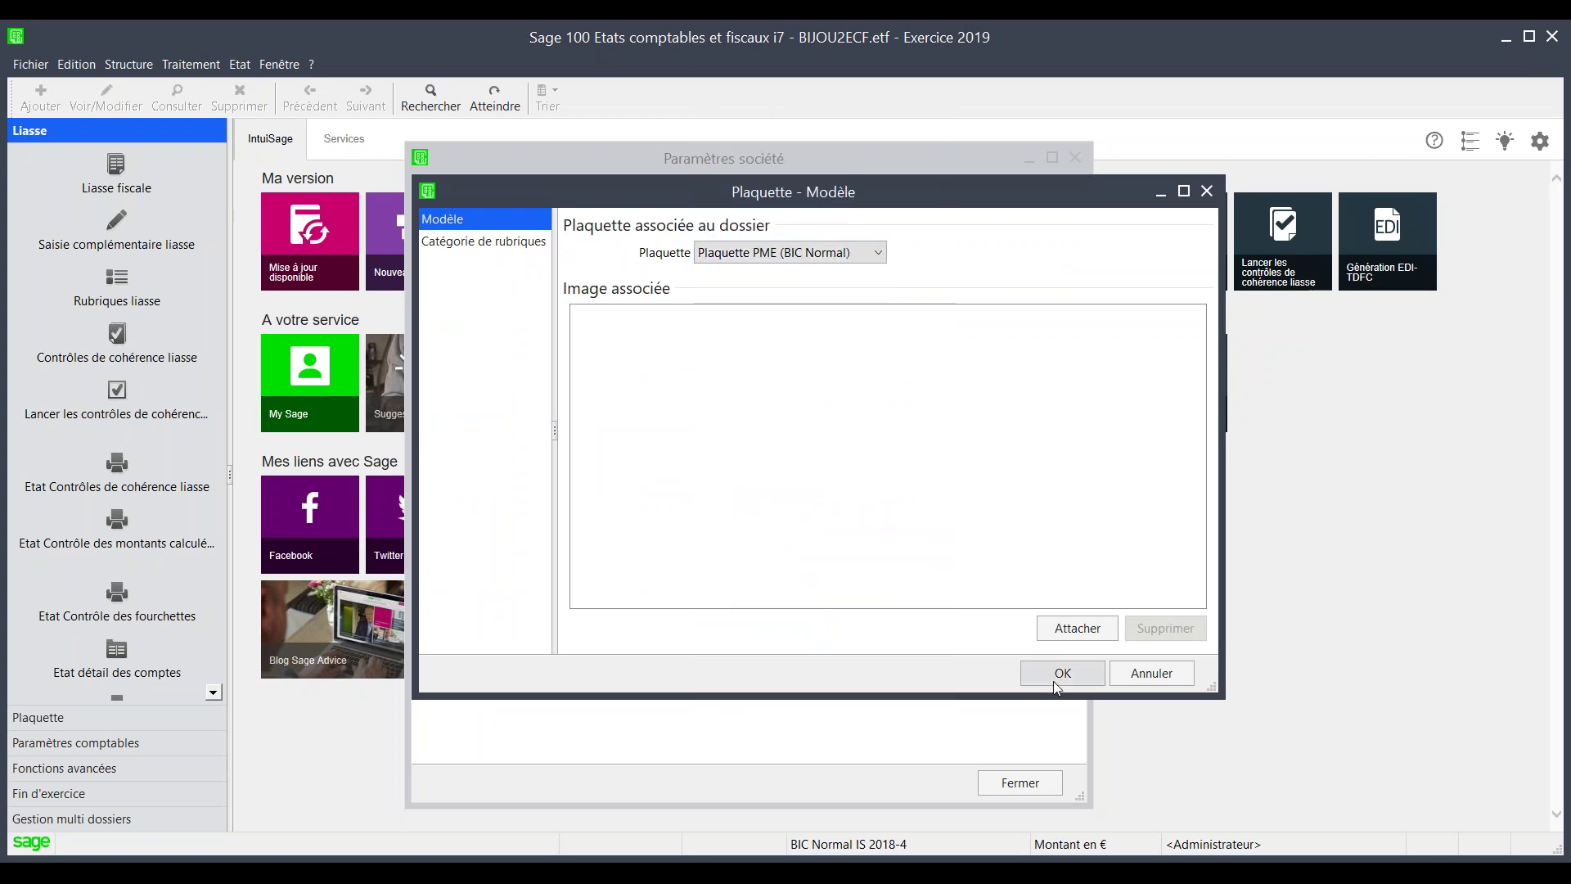
click(1062, 673)
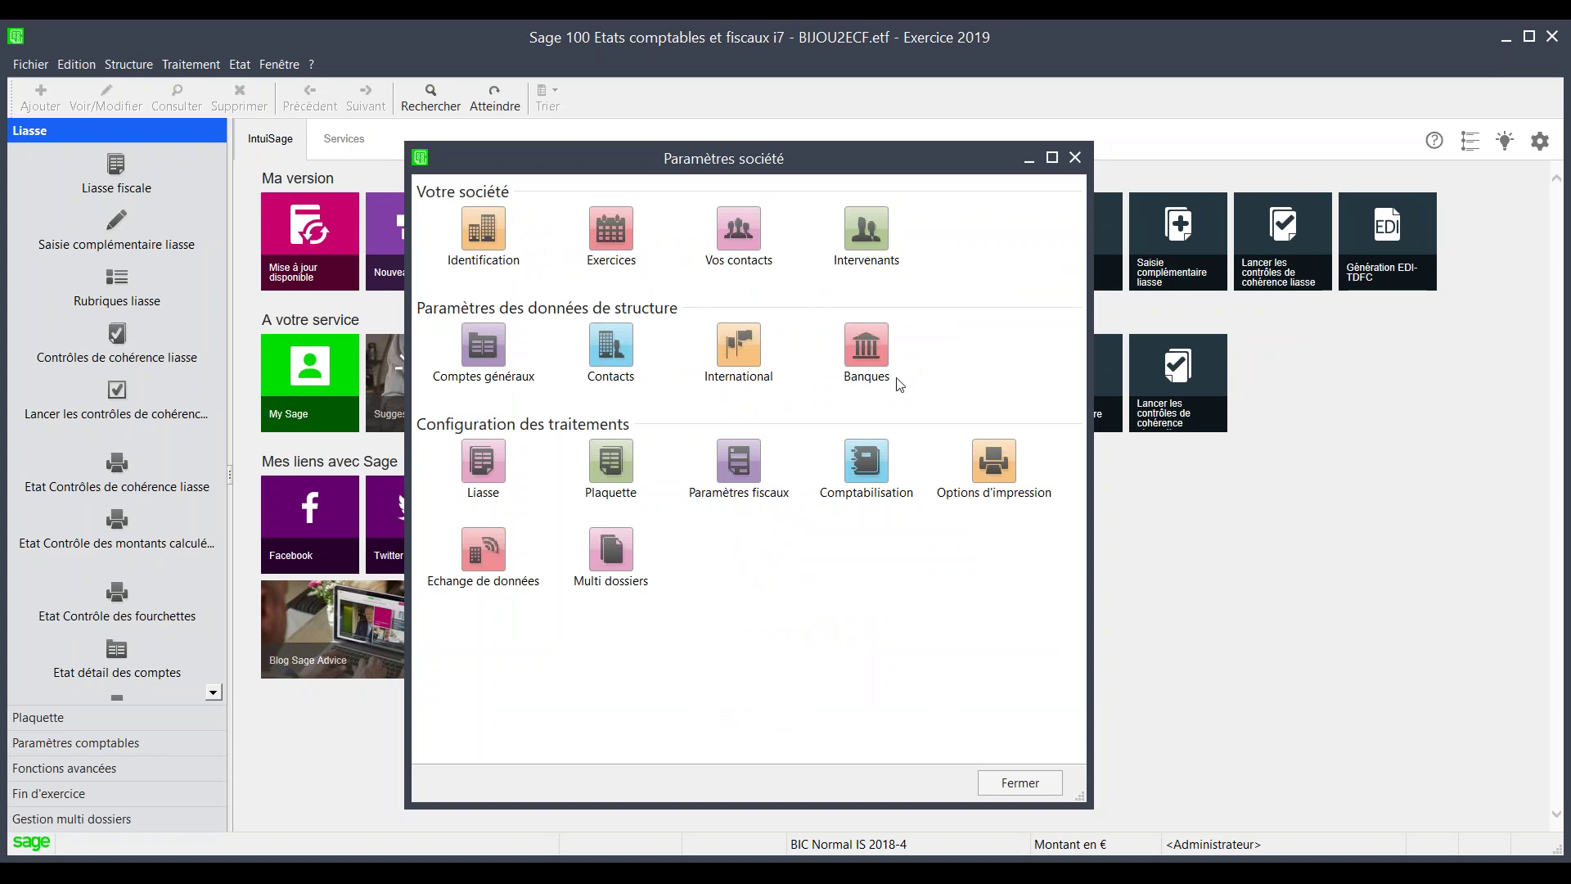
Review the journal code options under Comptabilisation and close the company parameters
click(876, 470)
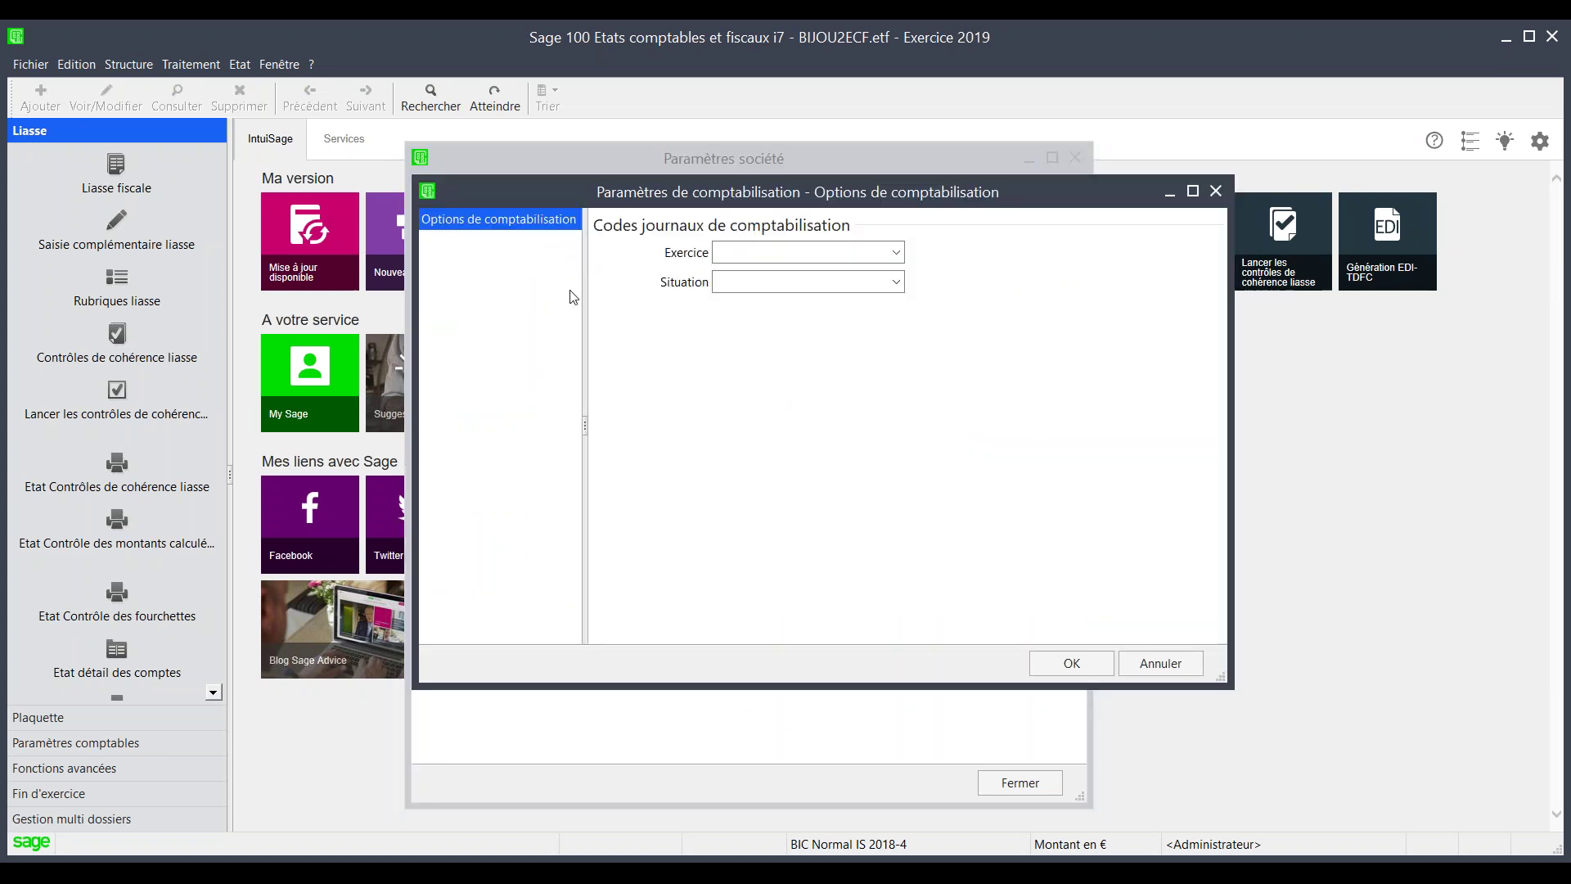
click(1071, 663)
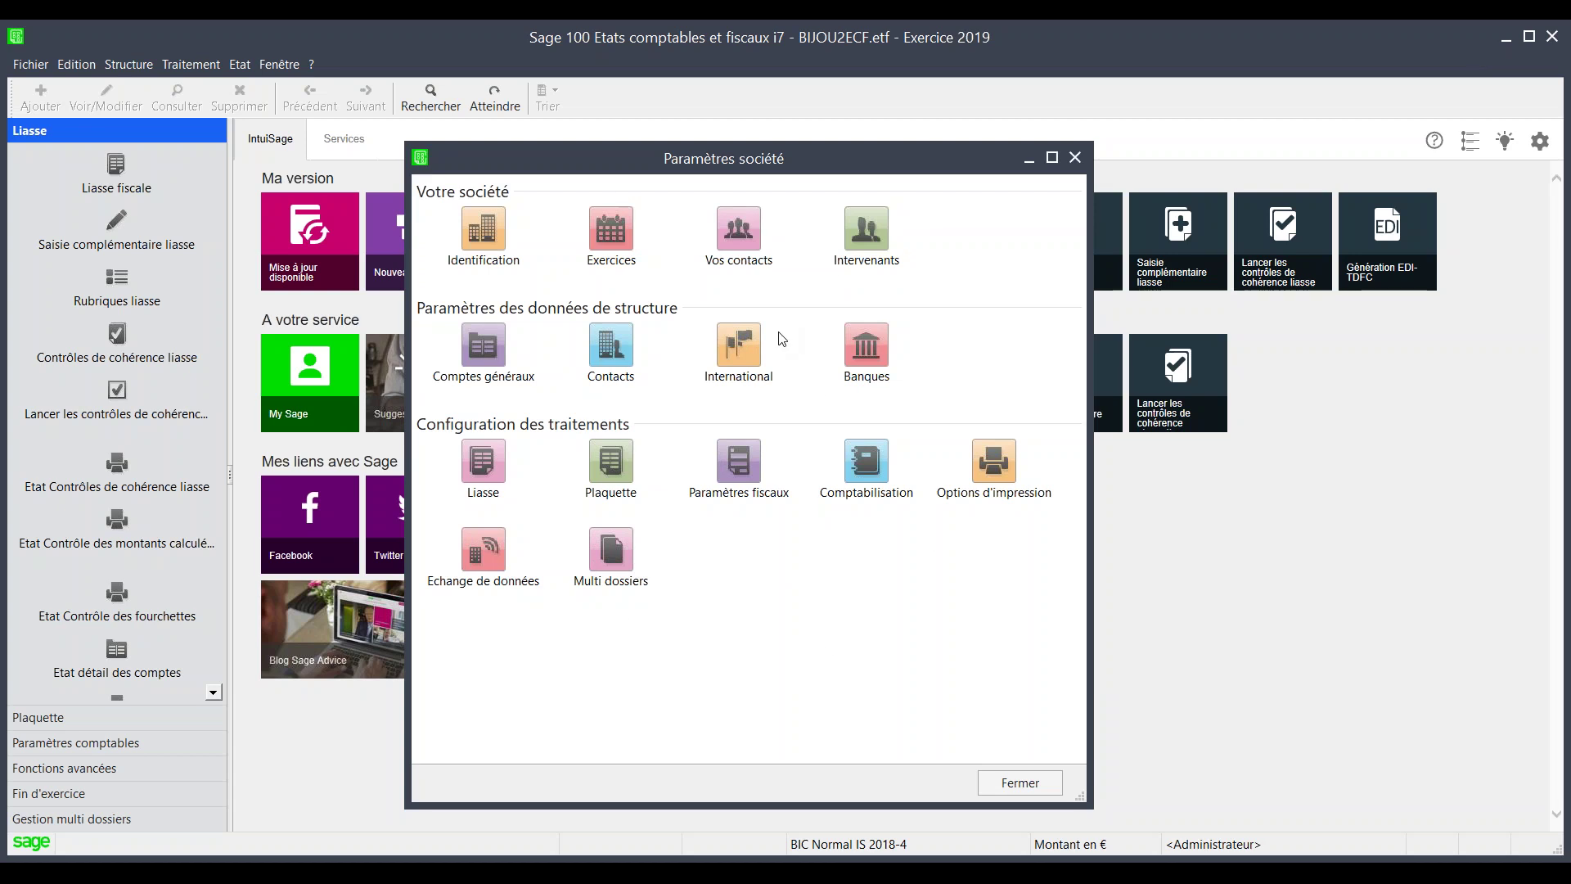
click(1021, 784)
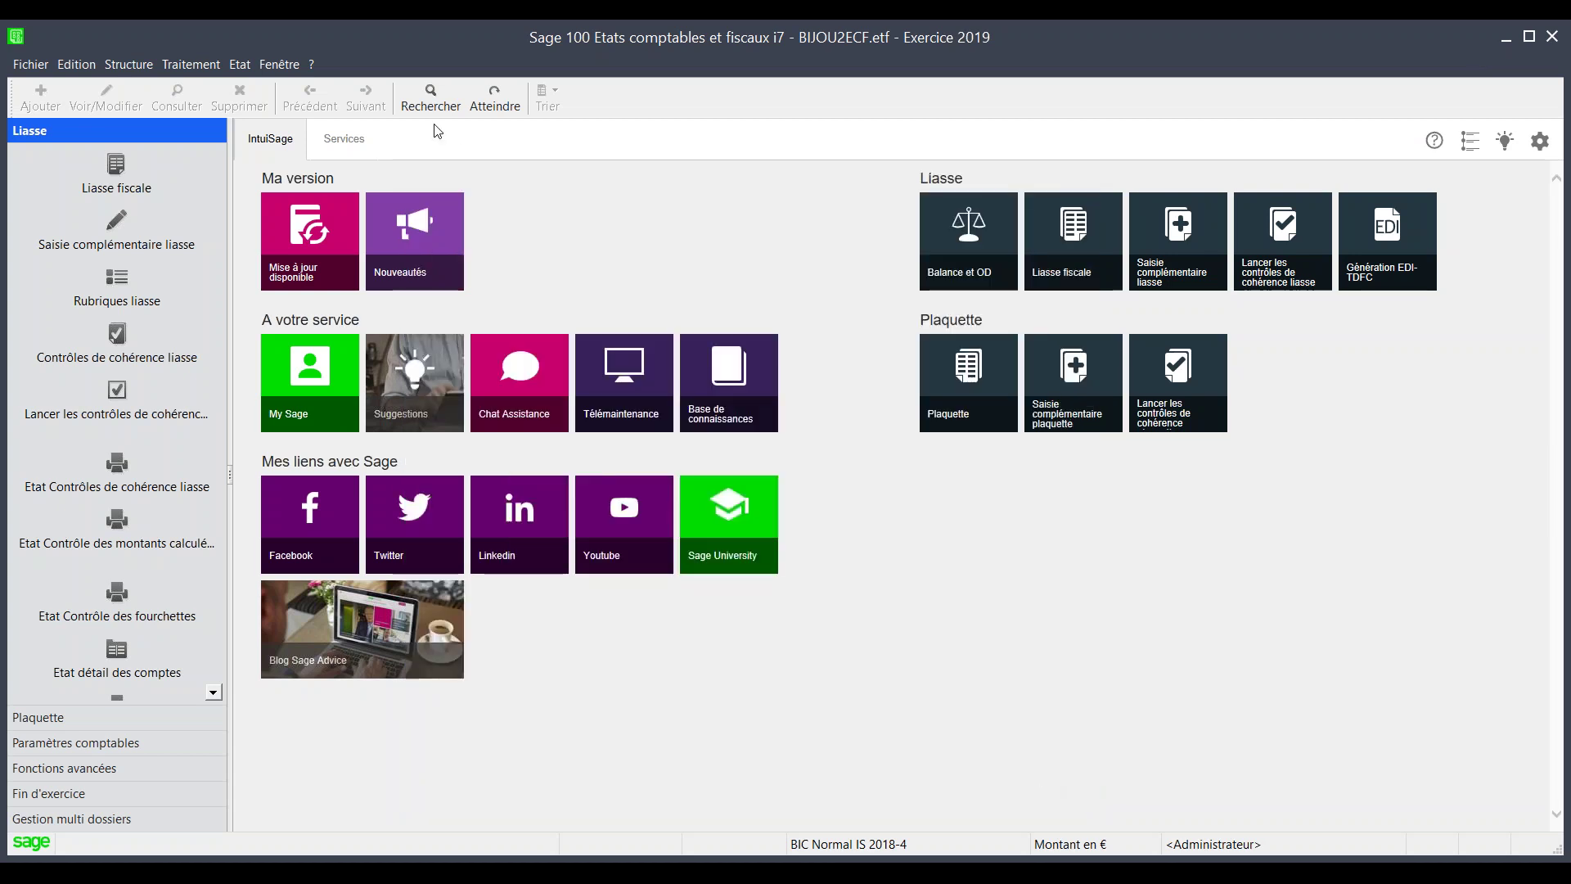
Open the Rubriques liasse list and browse its declaration types, from Cotisation sur la VA Entreprises to Suivi de créances (2573)
click(163, 69)
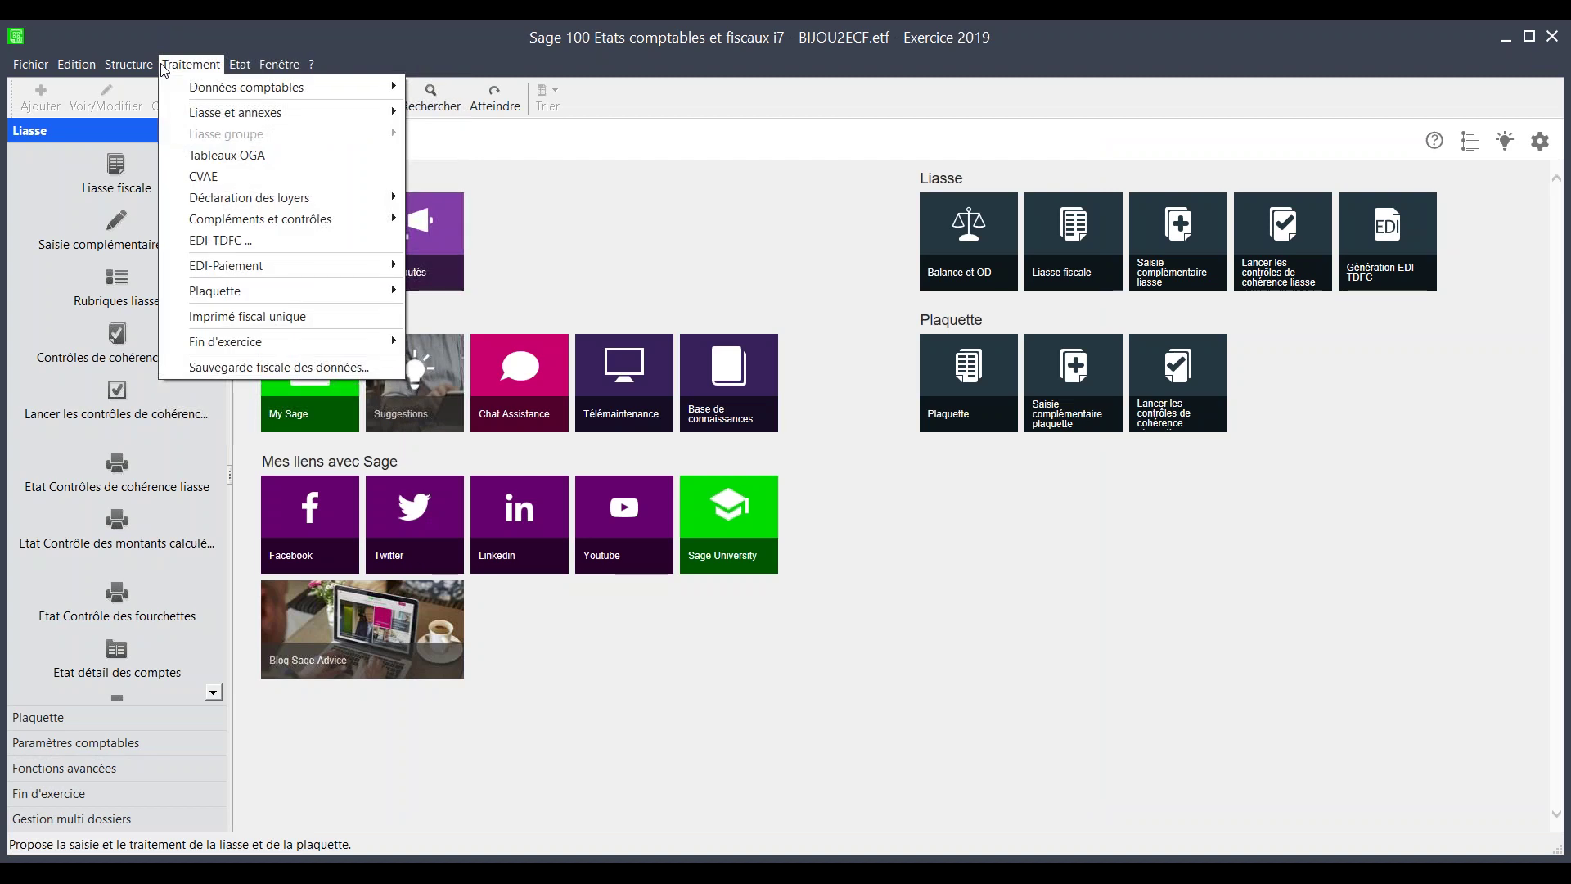
mouse_move(129, 68)
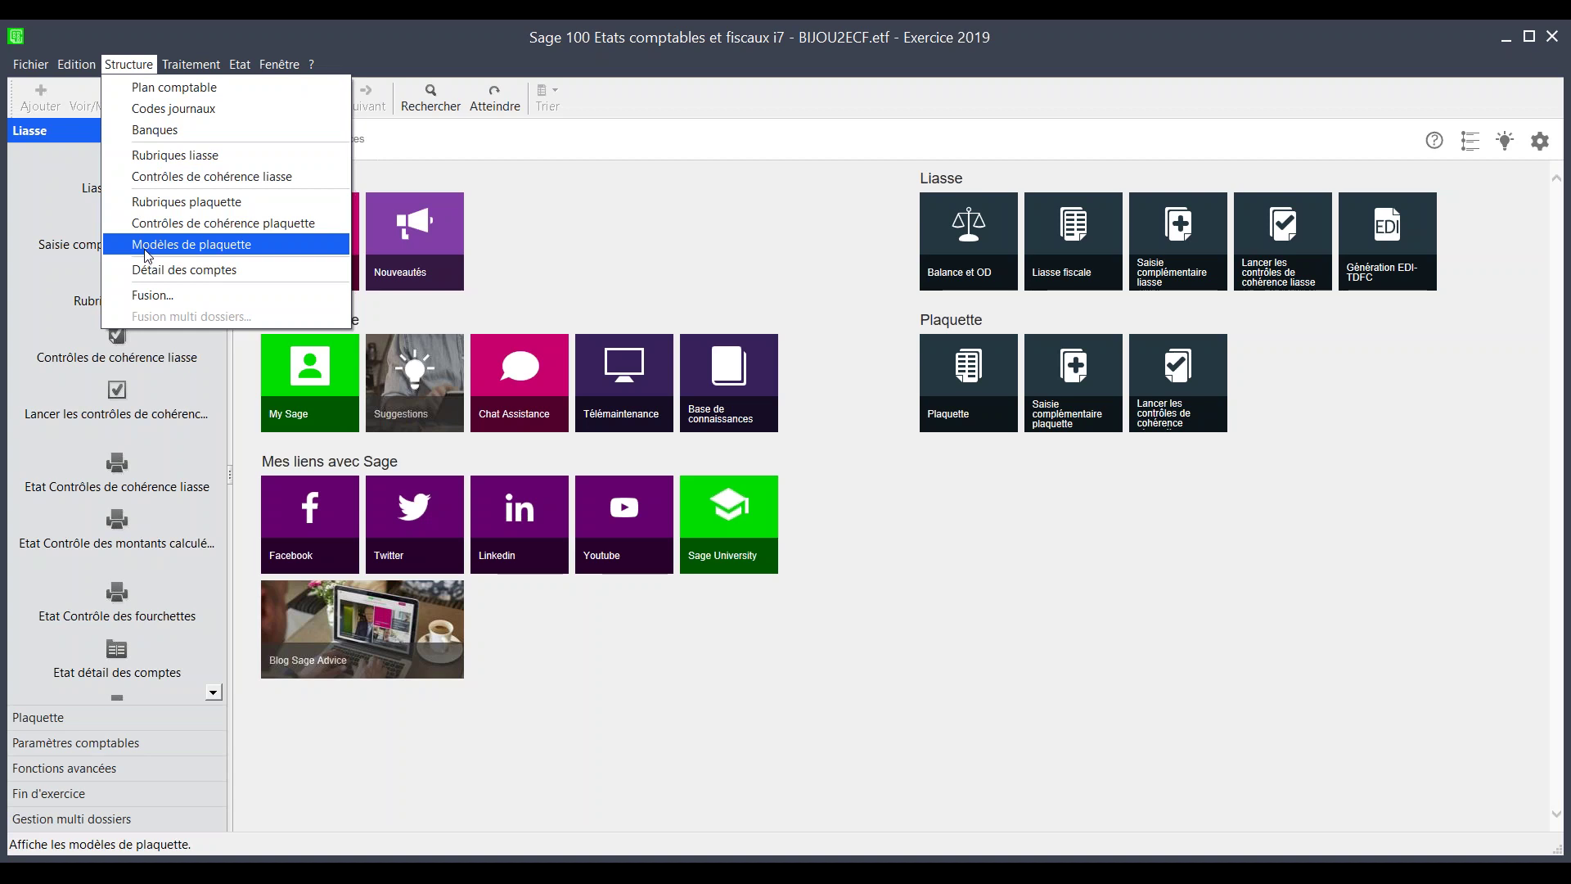
click(159, 162)
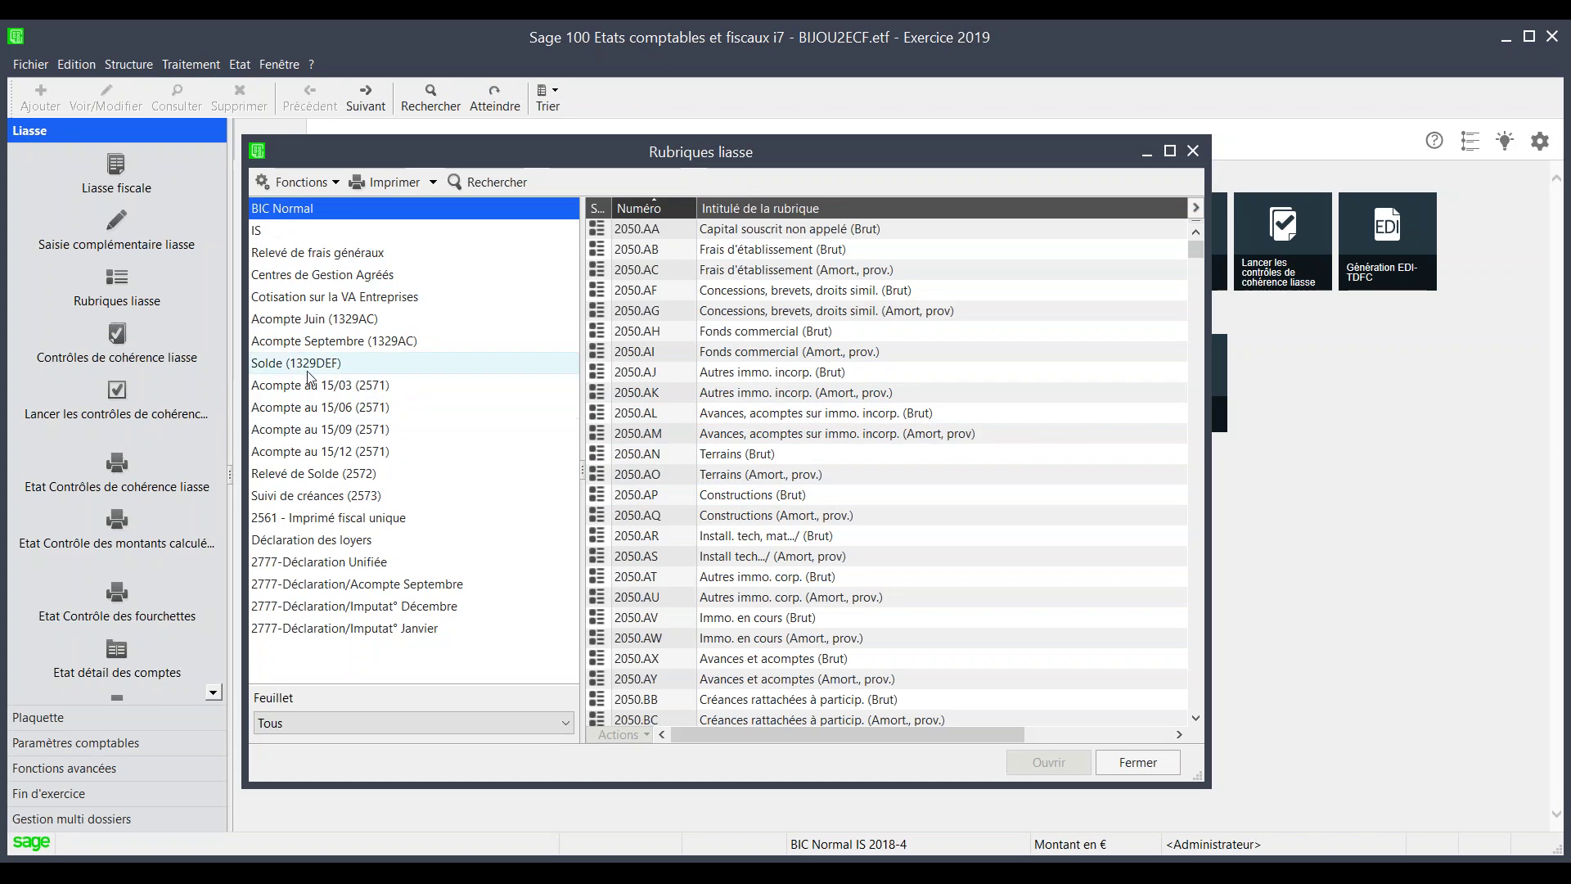
click(309, 297)
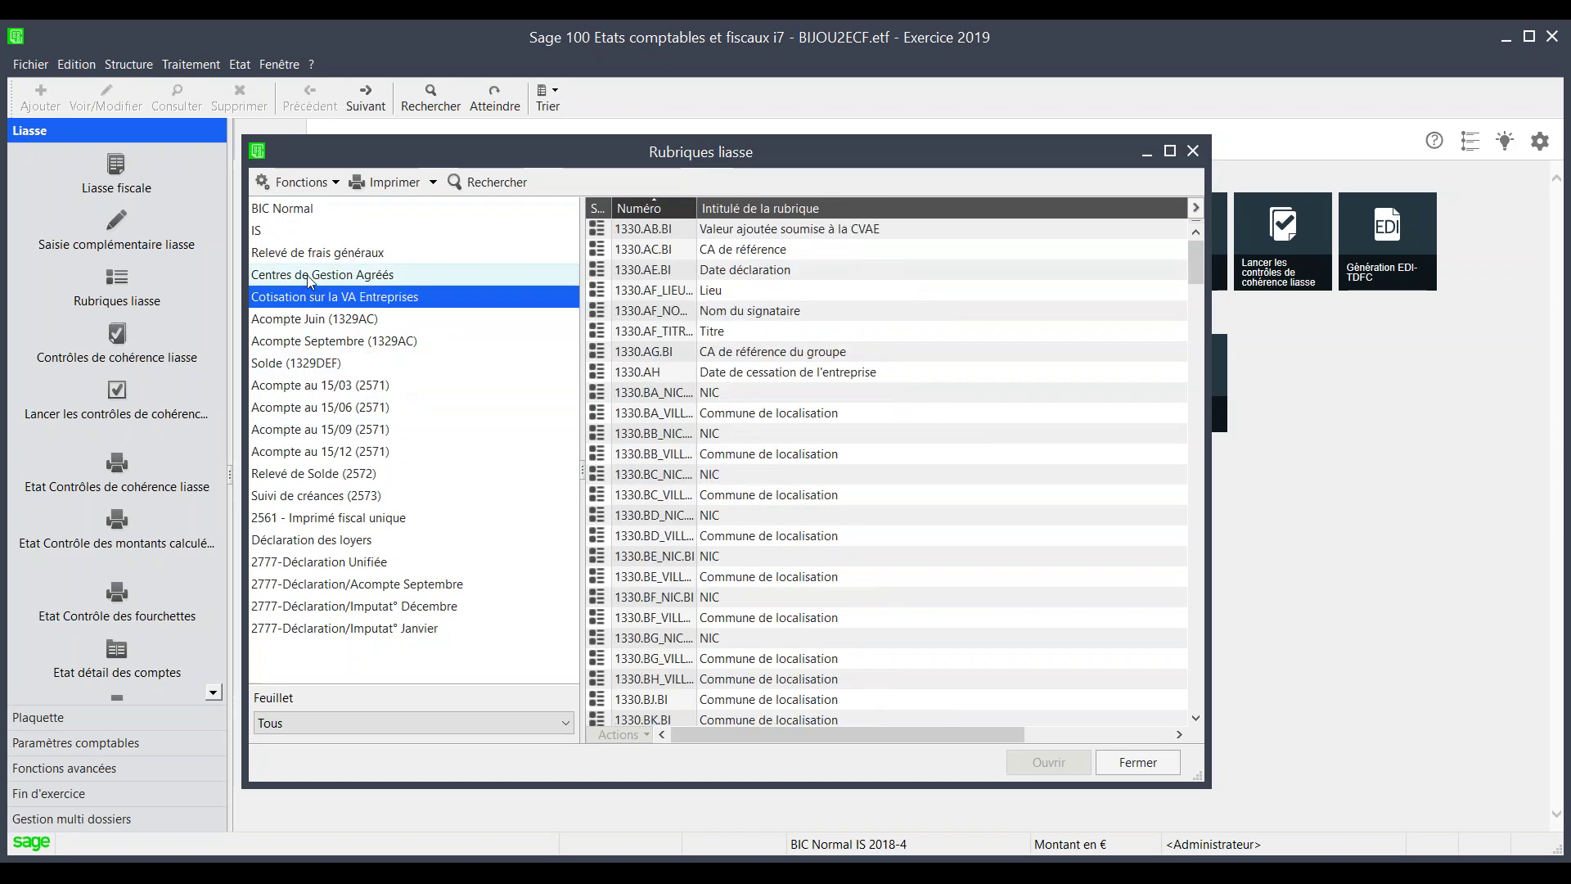
click(306, 275)
click(307, 252)
click(323, 429)
click(323, 495)
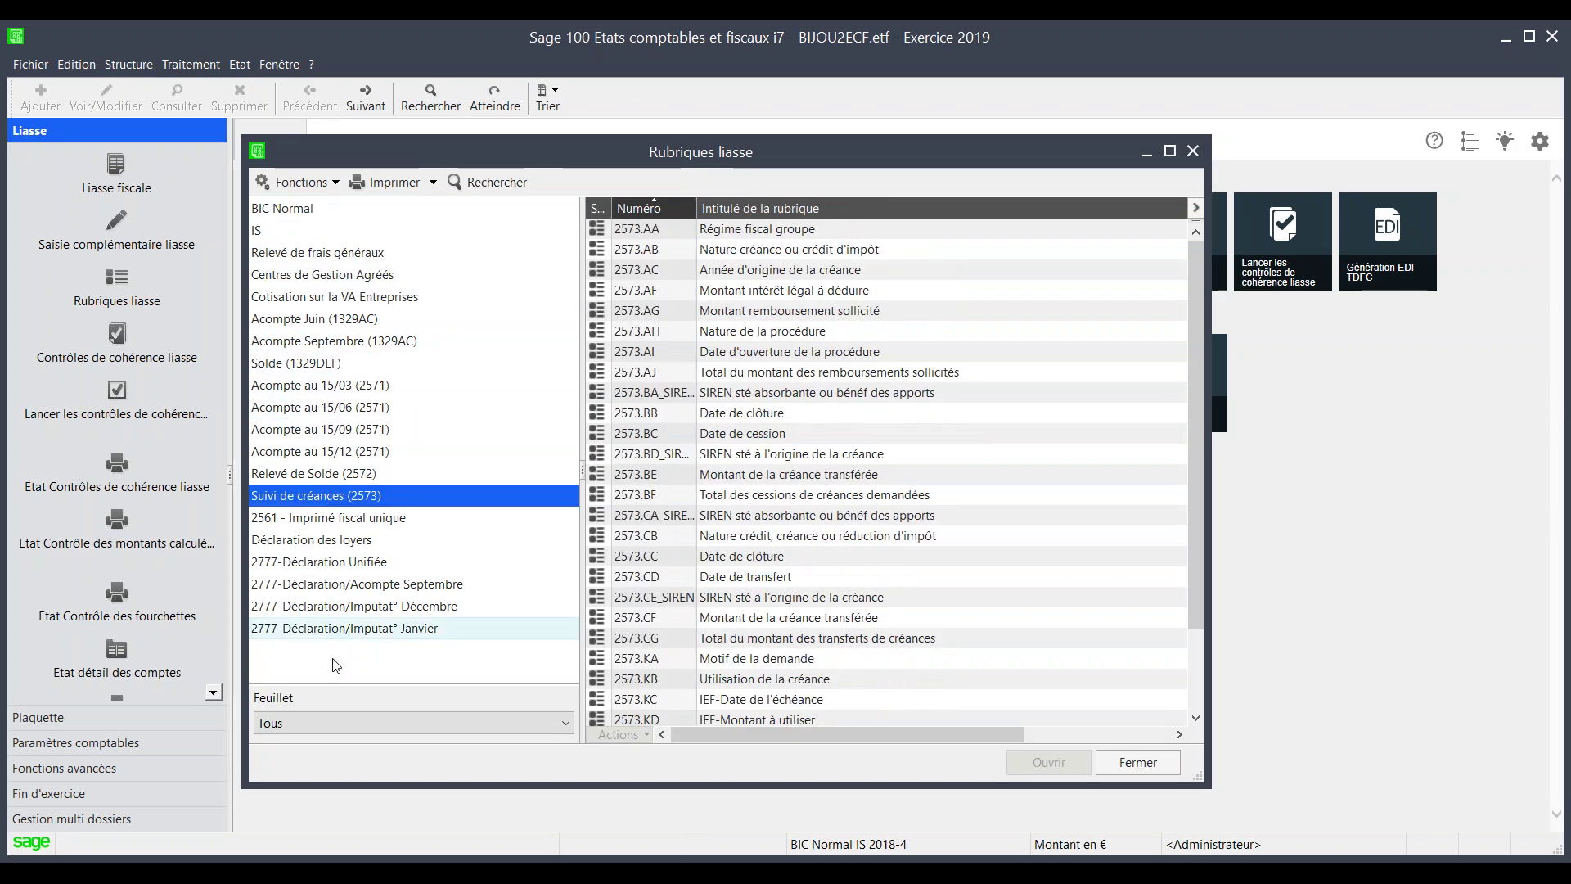
Filter the Suivi de créances (2573) items to the 2573 Suivi des créances sheet, and restore the filter to Tous
click(352, 724)
click(356, 736)
click(358, 726)
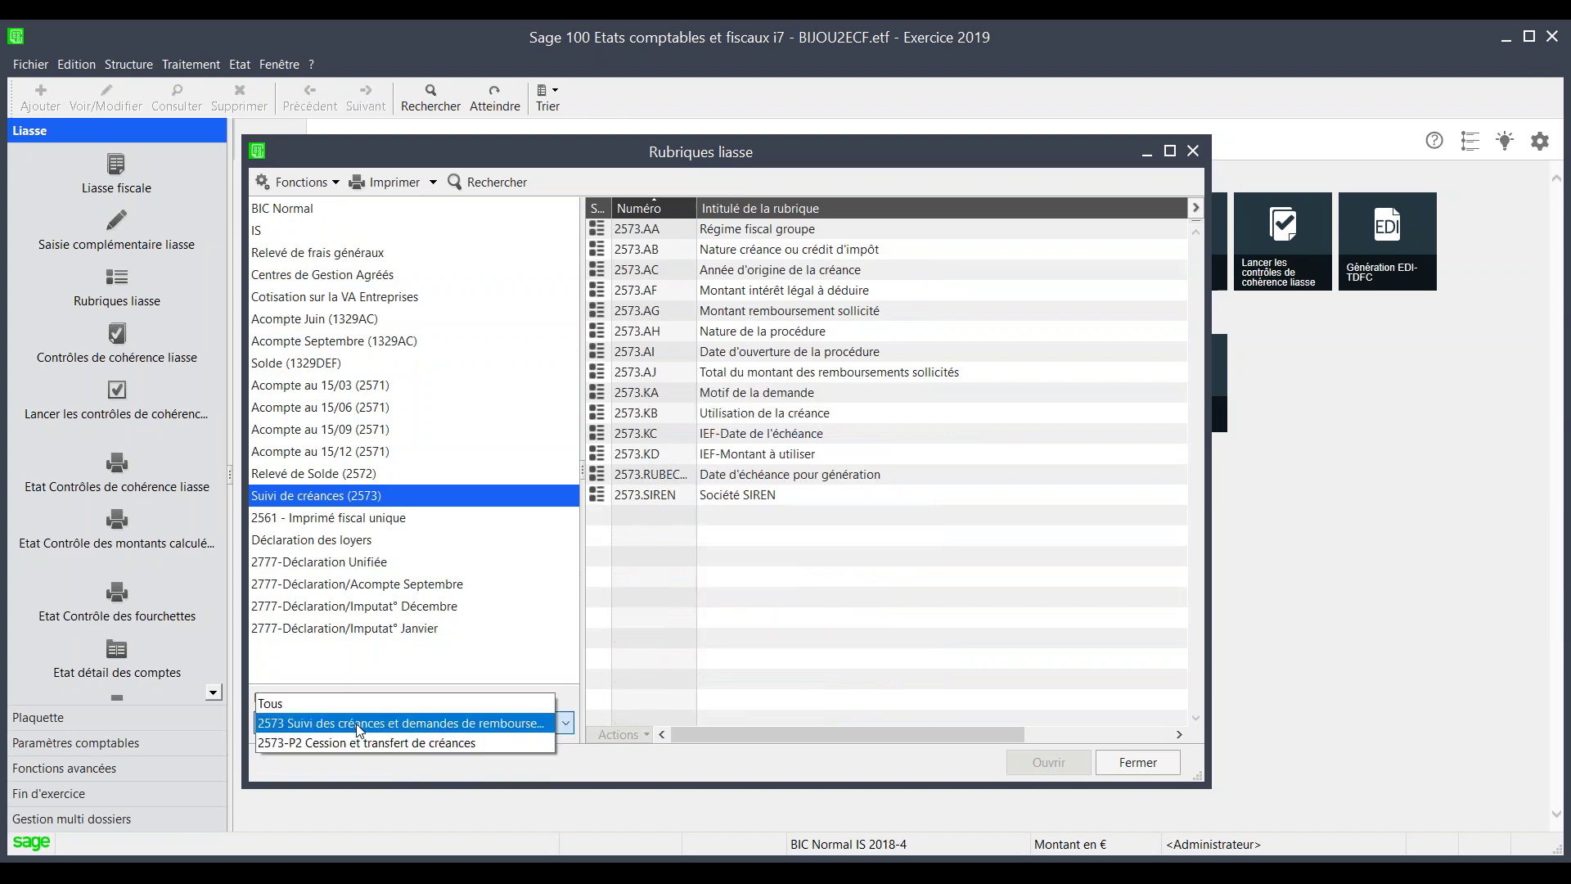
click(327, 703)
Display the items of Acompte au 15/09 (2571), followed by those of Acompte Juin (1329AC)
click(323, 428)
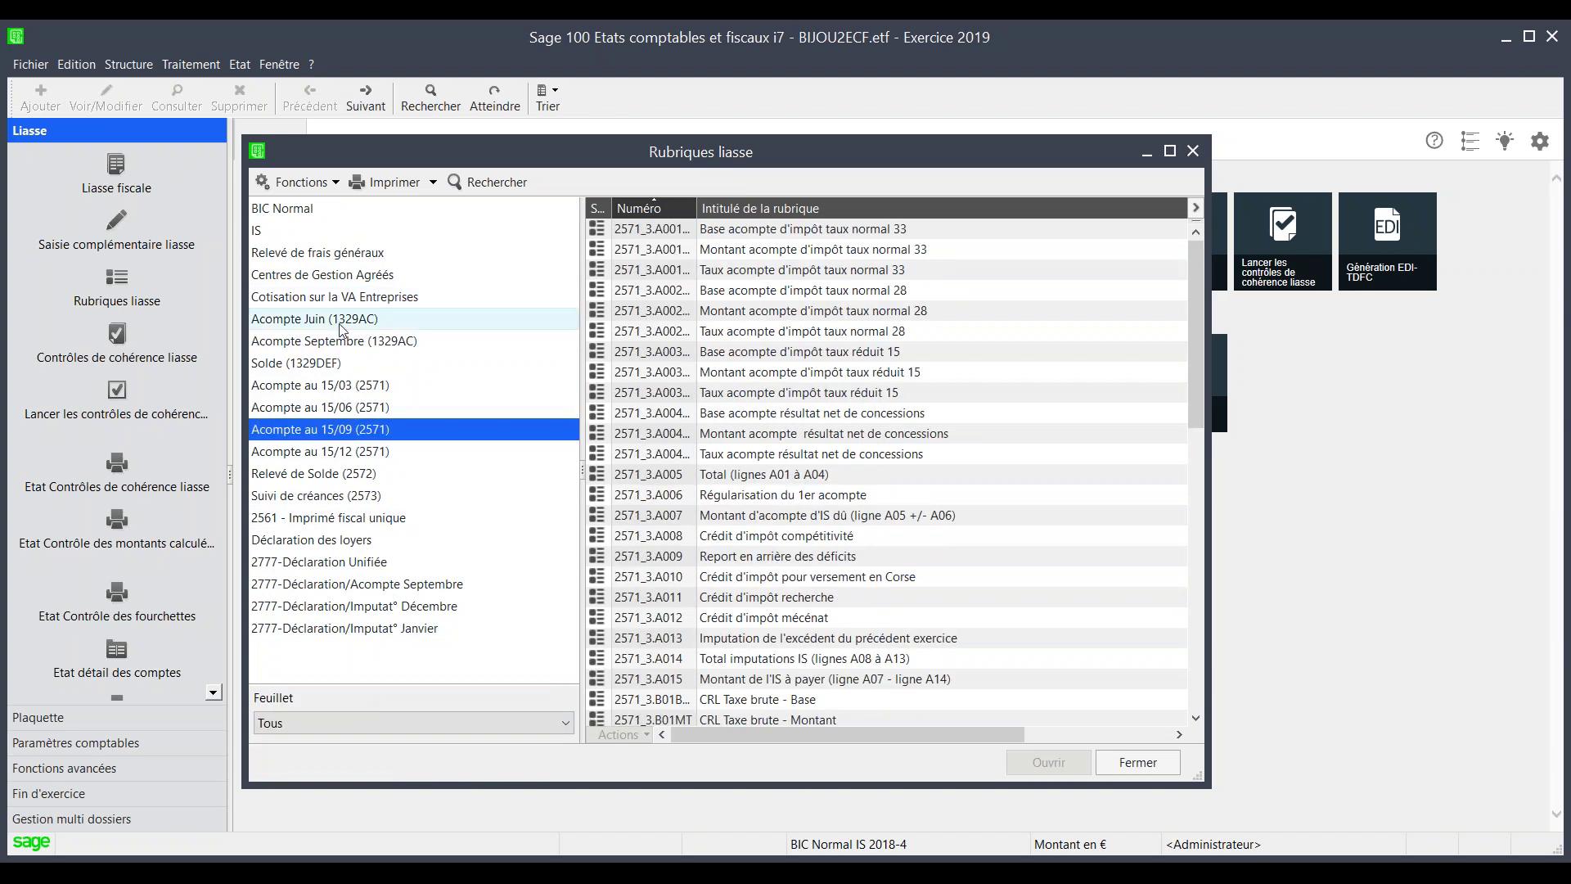
click(335, 320)
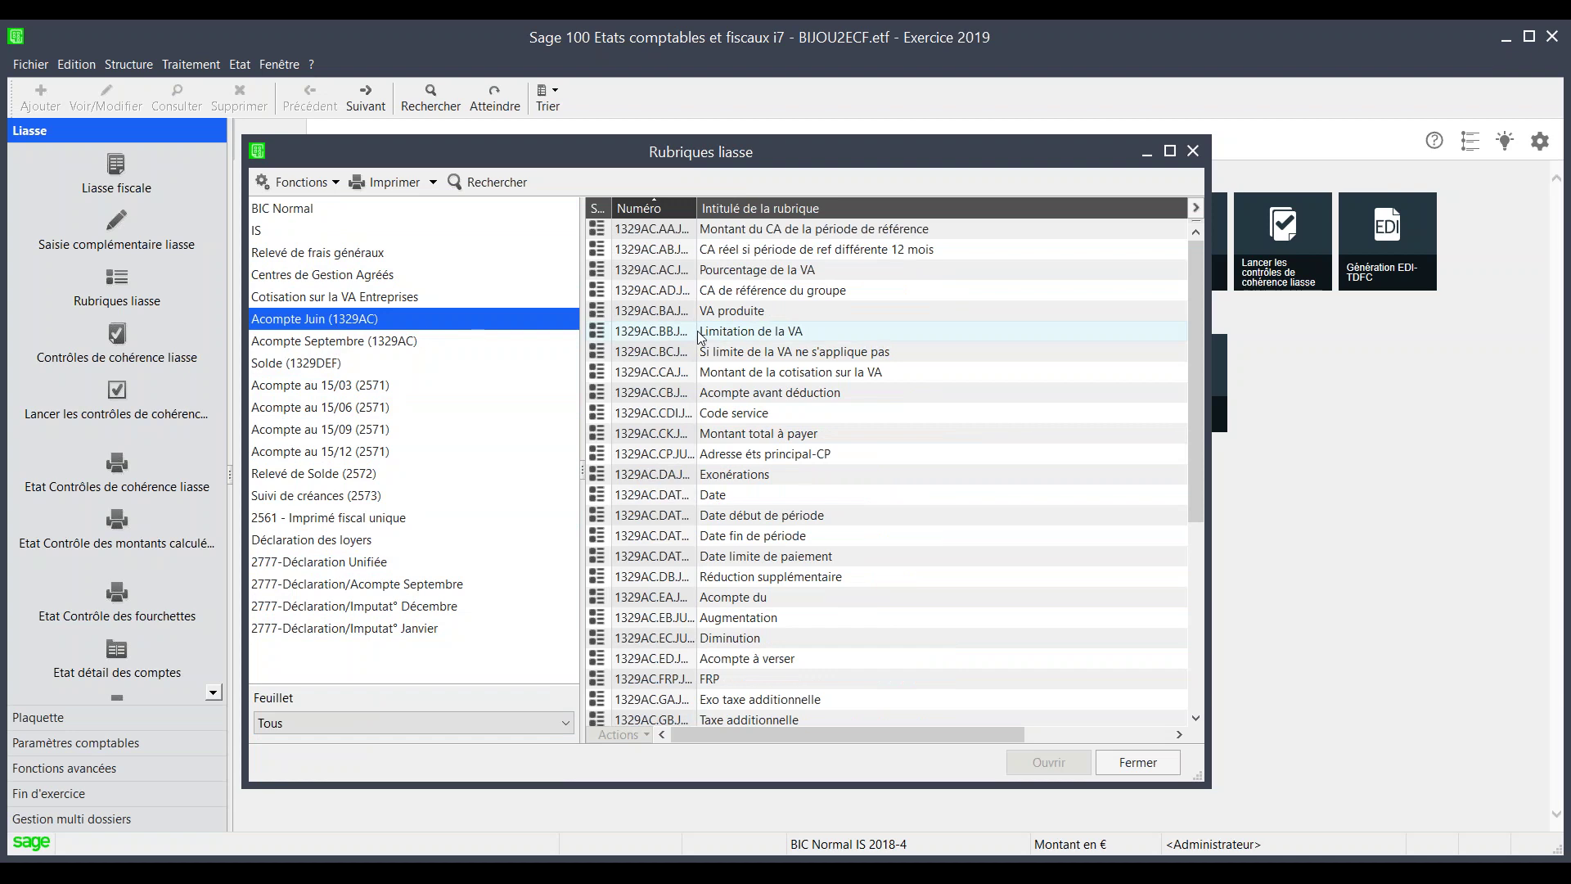
Open the Limitation de la VA item of Acompte Juin (1329AC), examine its formula and close it
double_click(728, 339)
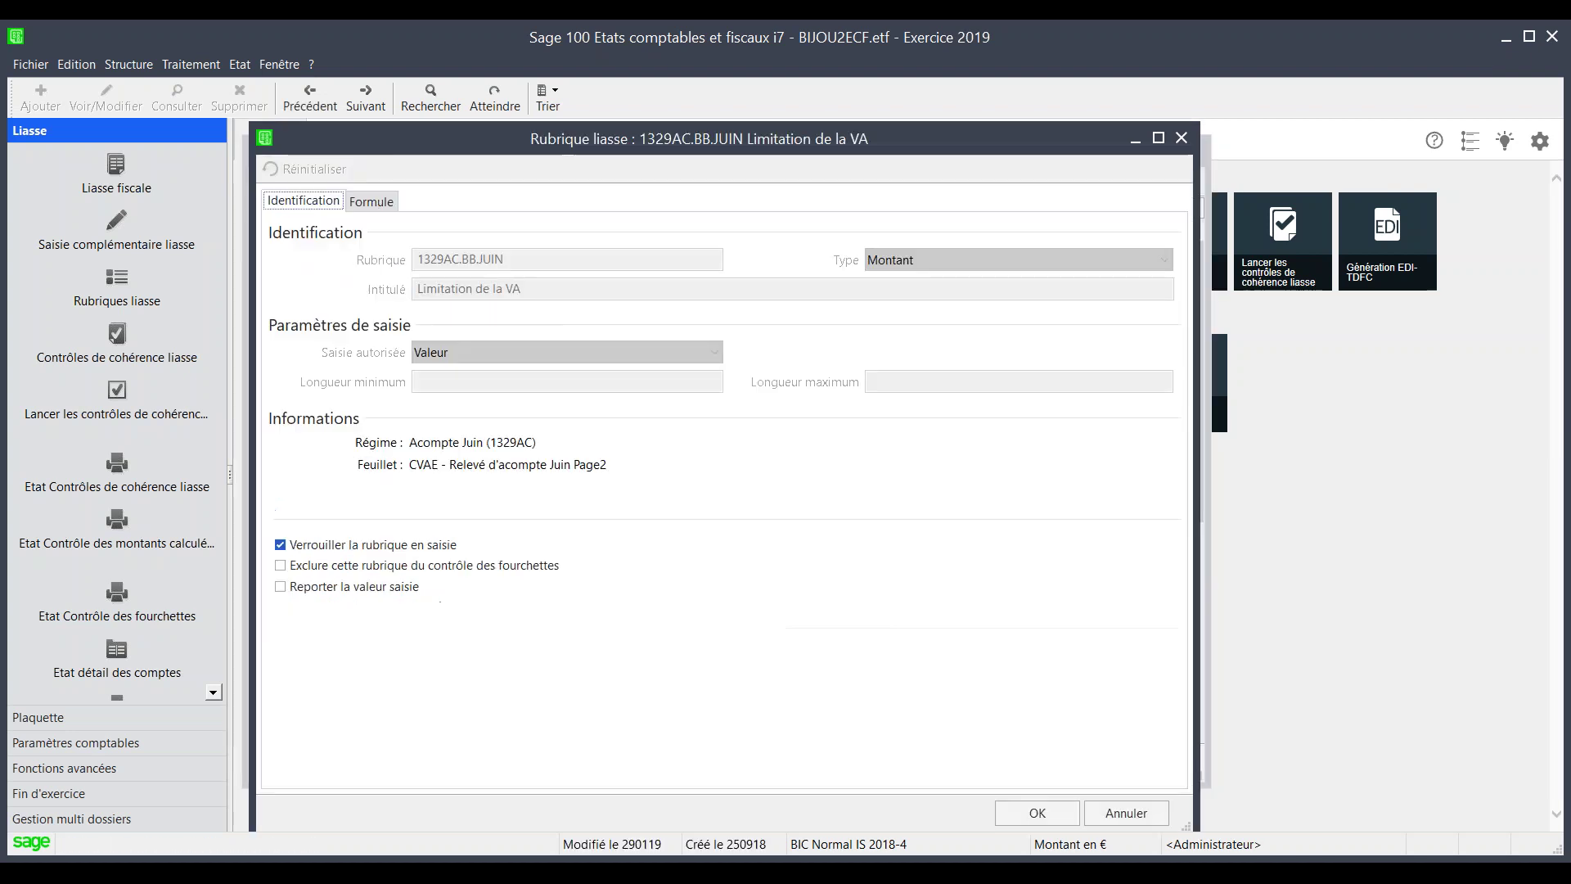
click(373, 204)
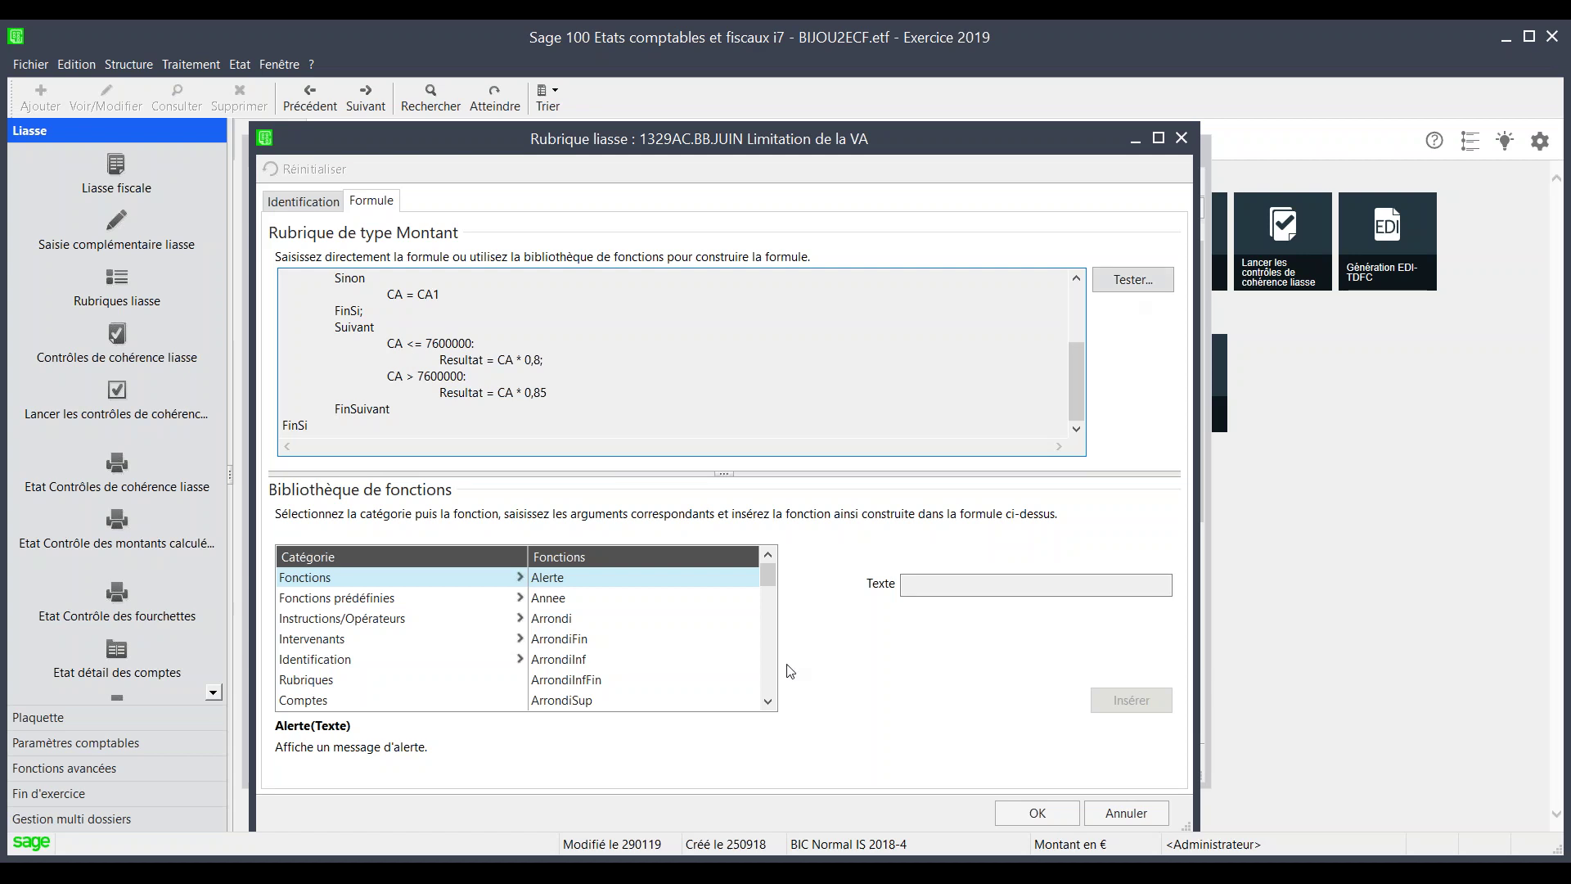
click(1058, 817)
Browse the items of further declaration types, including Relevé de frais généraux and Déclaration des loyers, and close the Rubriques liasse list
click(340, 297)
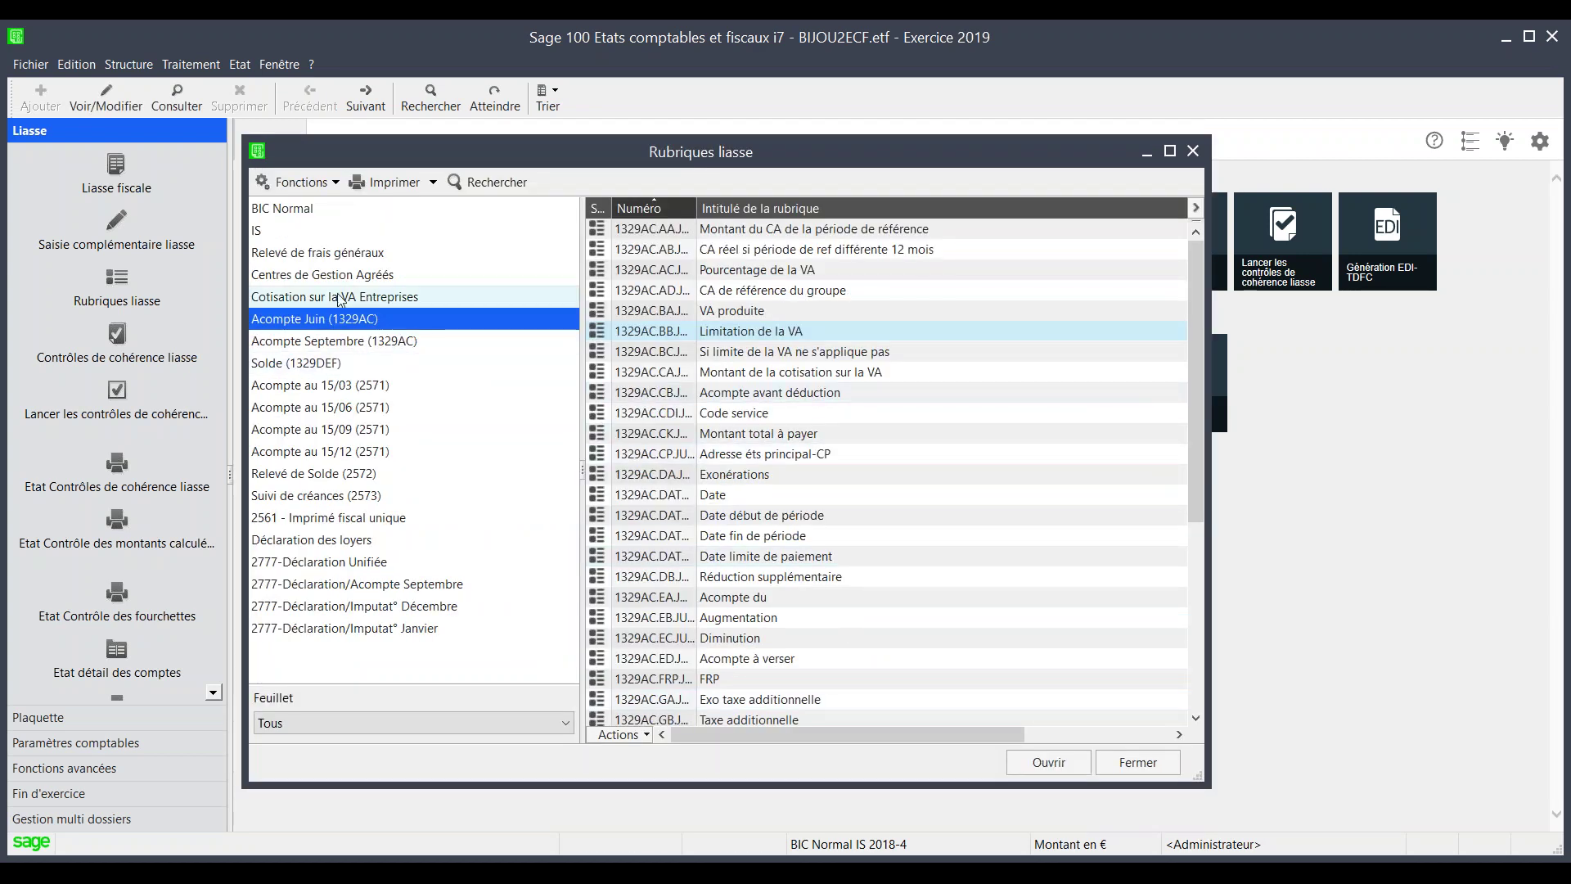
click(331, 278)
click(328, 256)
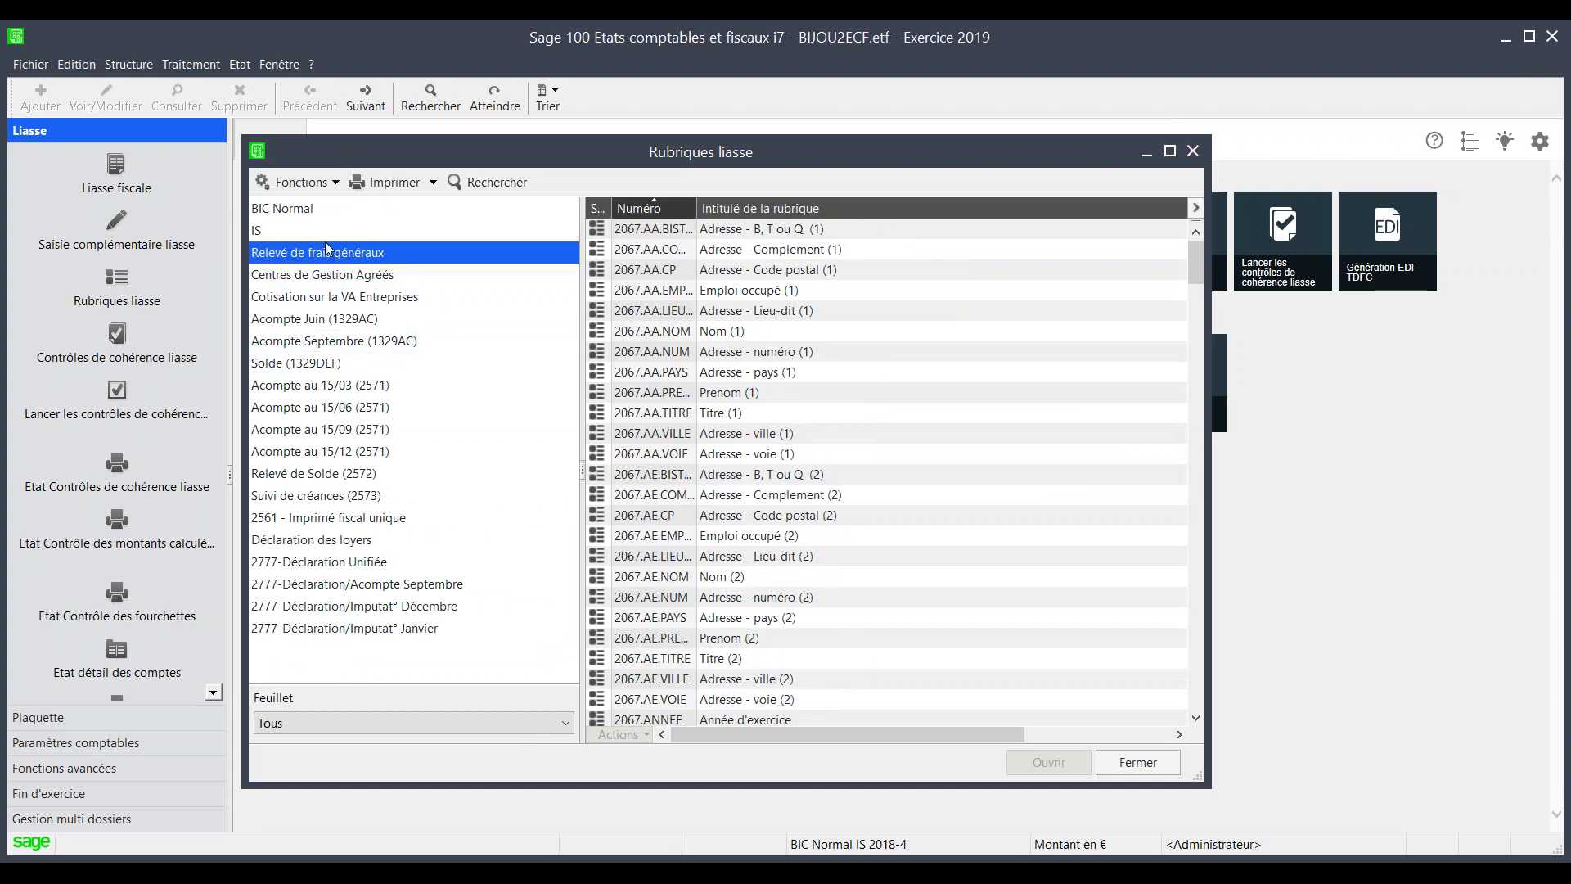
click(344, 407)
click(319, 474)
click(321, 517)
click(320, 540)
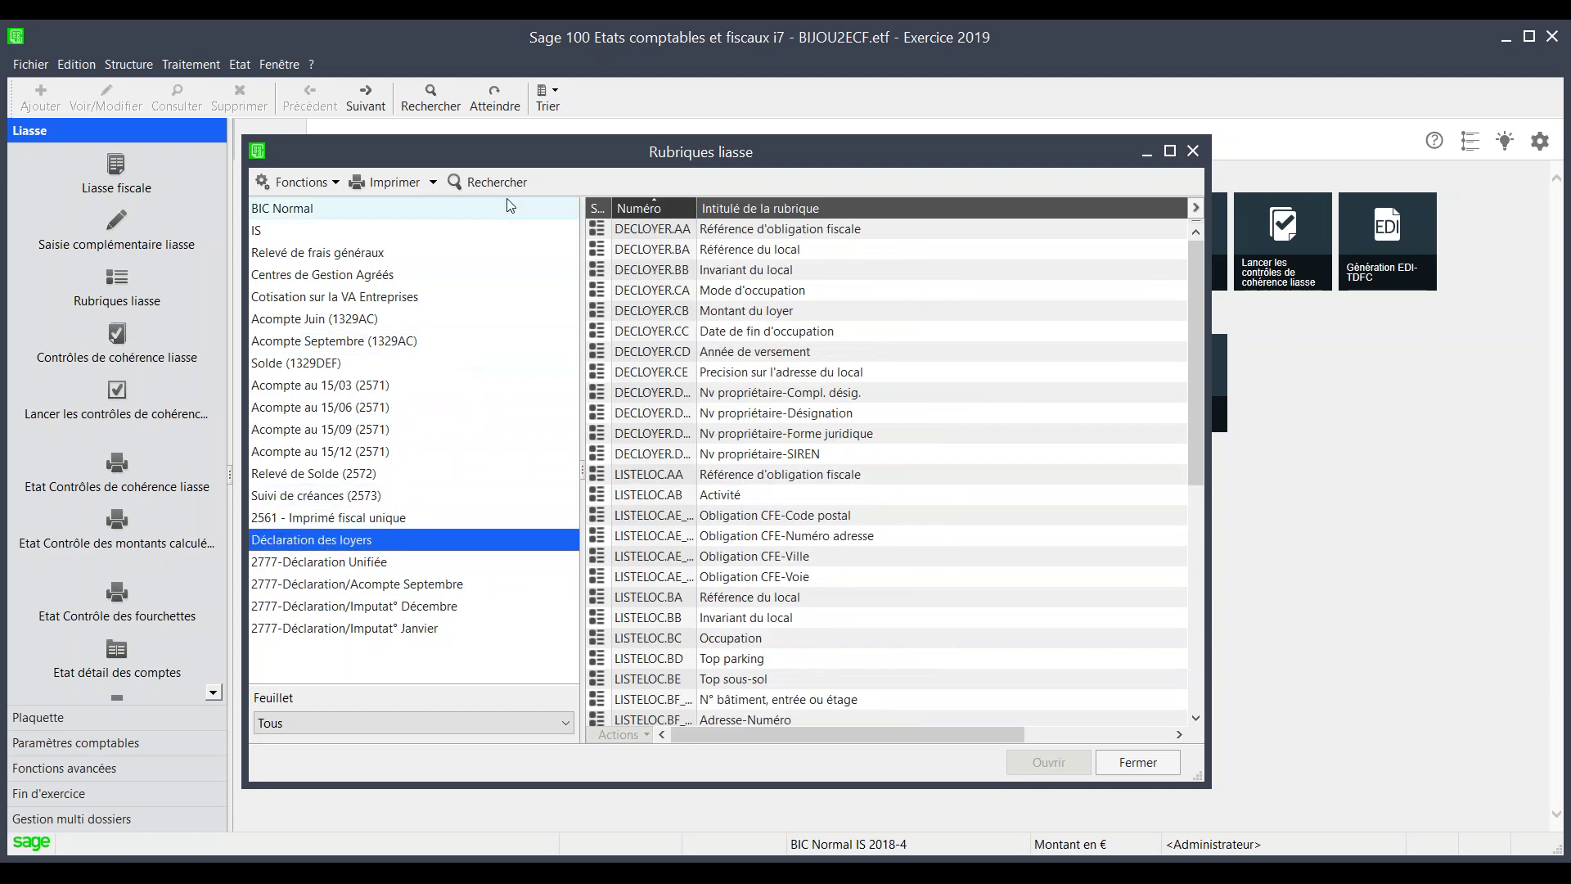
click(1126, 762)
In Rubriques plaquette, inspect the formula of Reprises Total immob. incorp. Colonne 3 under Immobilisation/Amortissement BI RN, and close the list
click(148, 66)
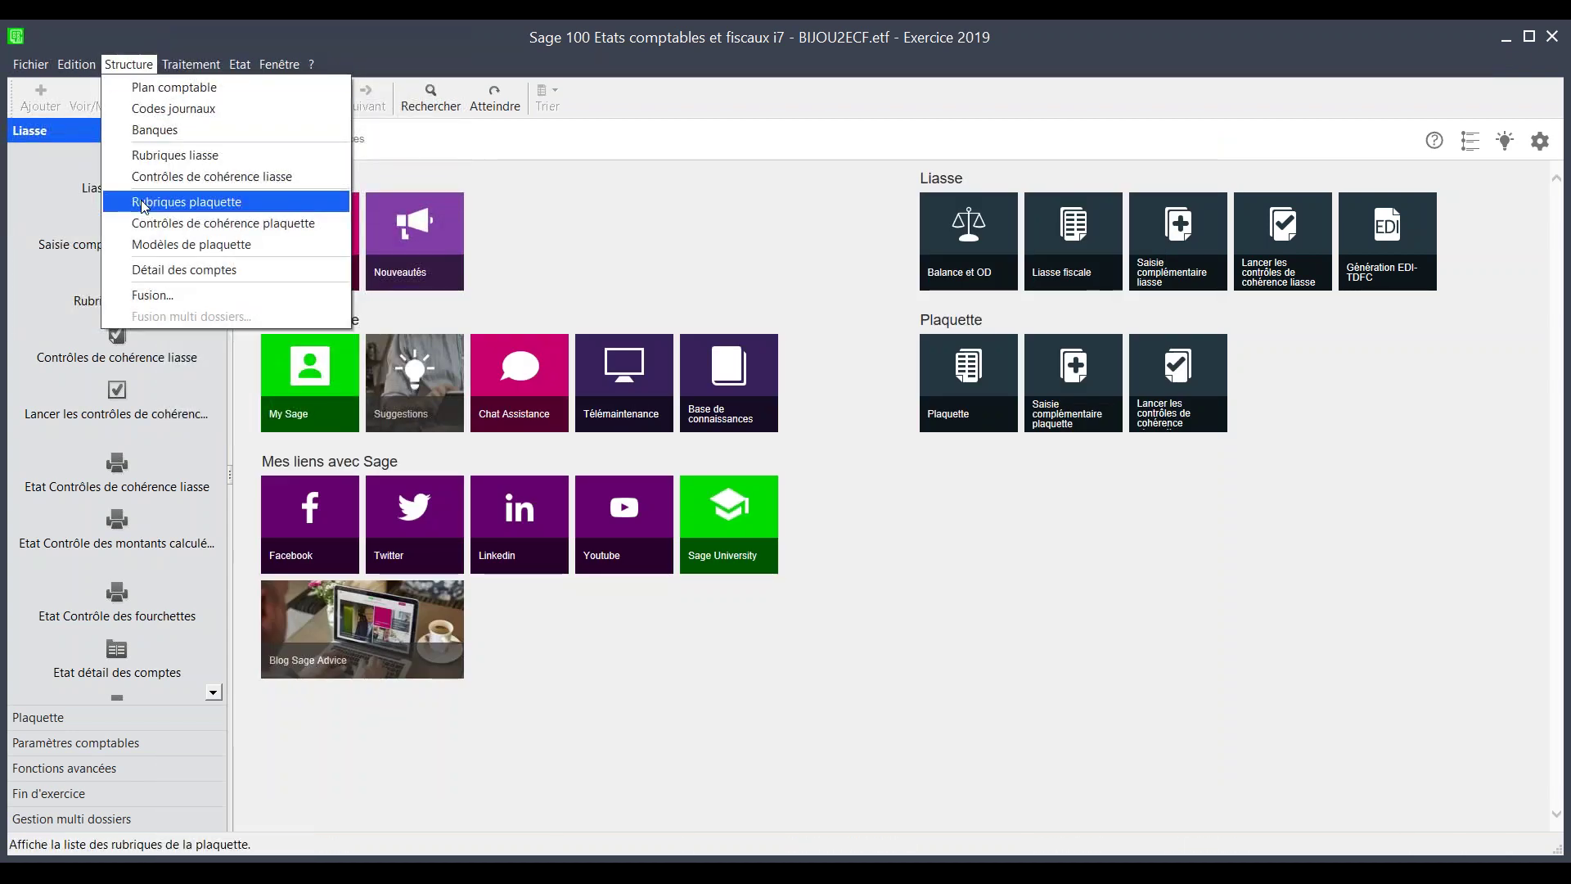
click(142, 203)
click(386, 414)
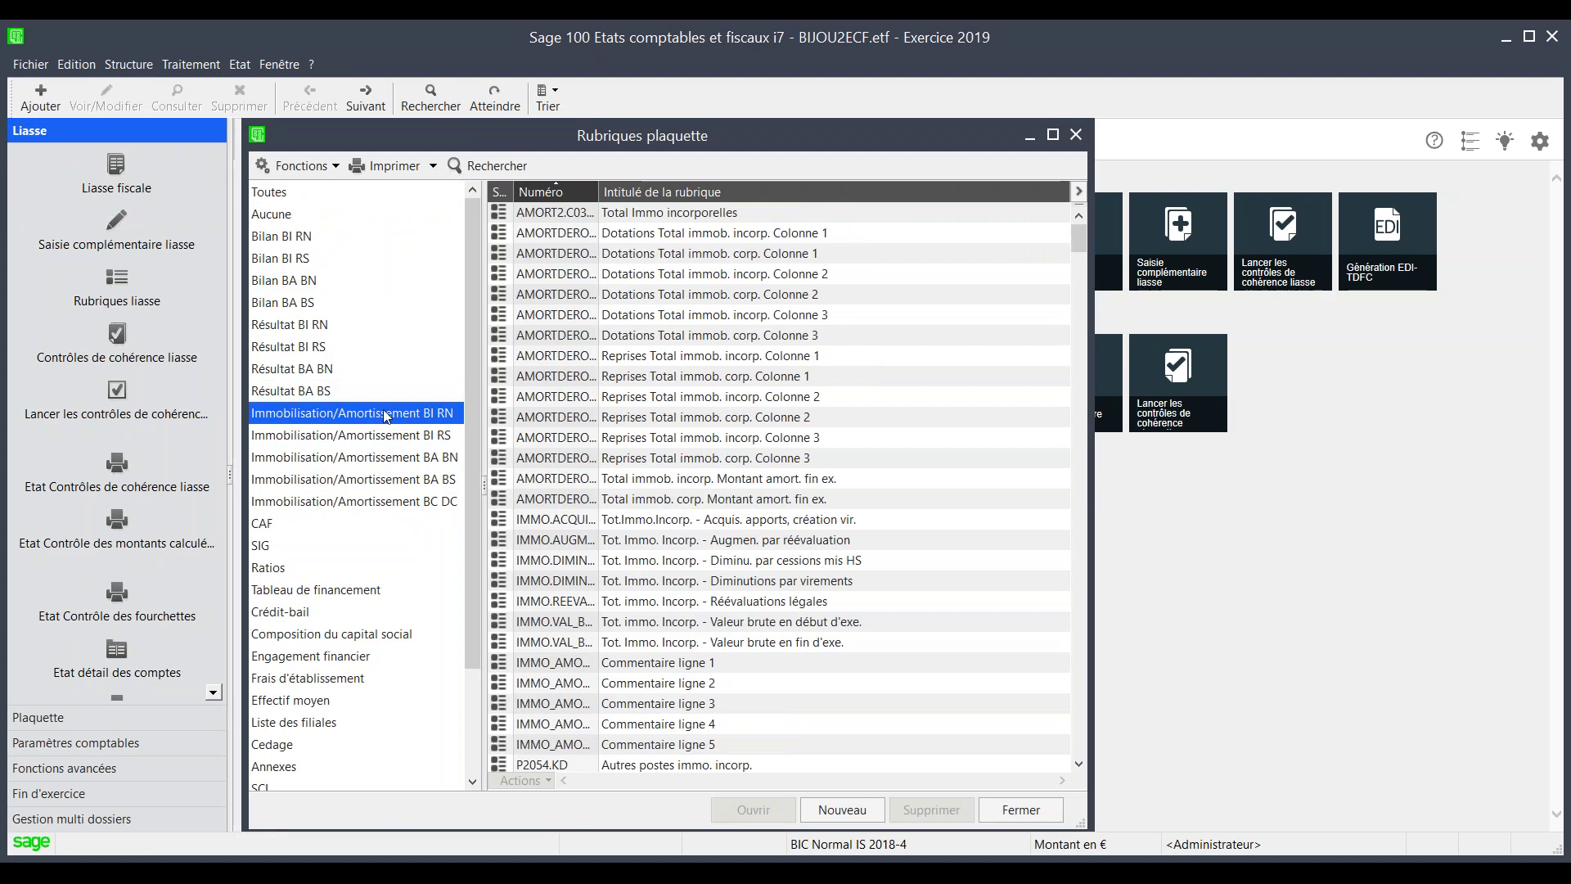
double_click(792, 442)
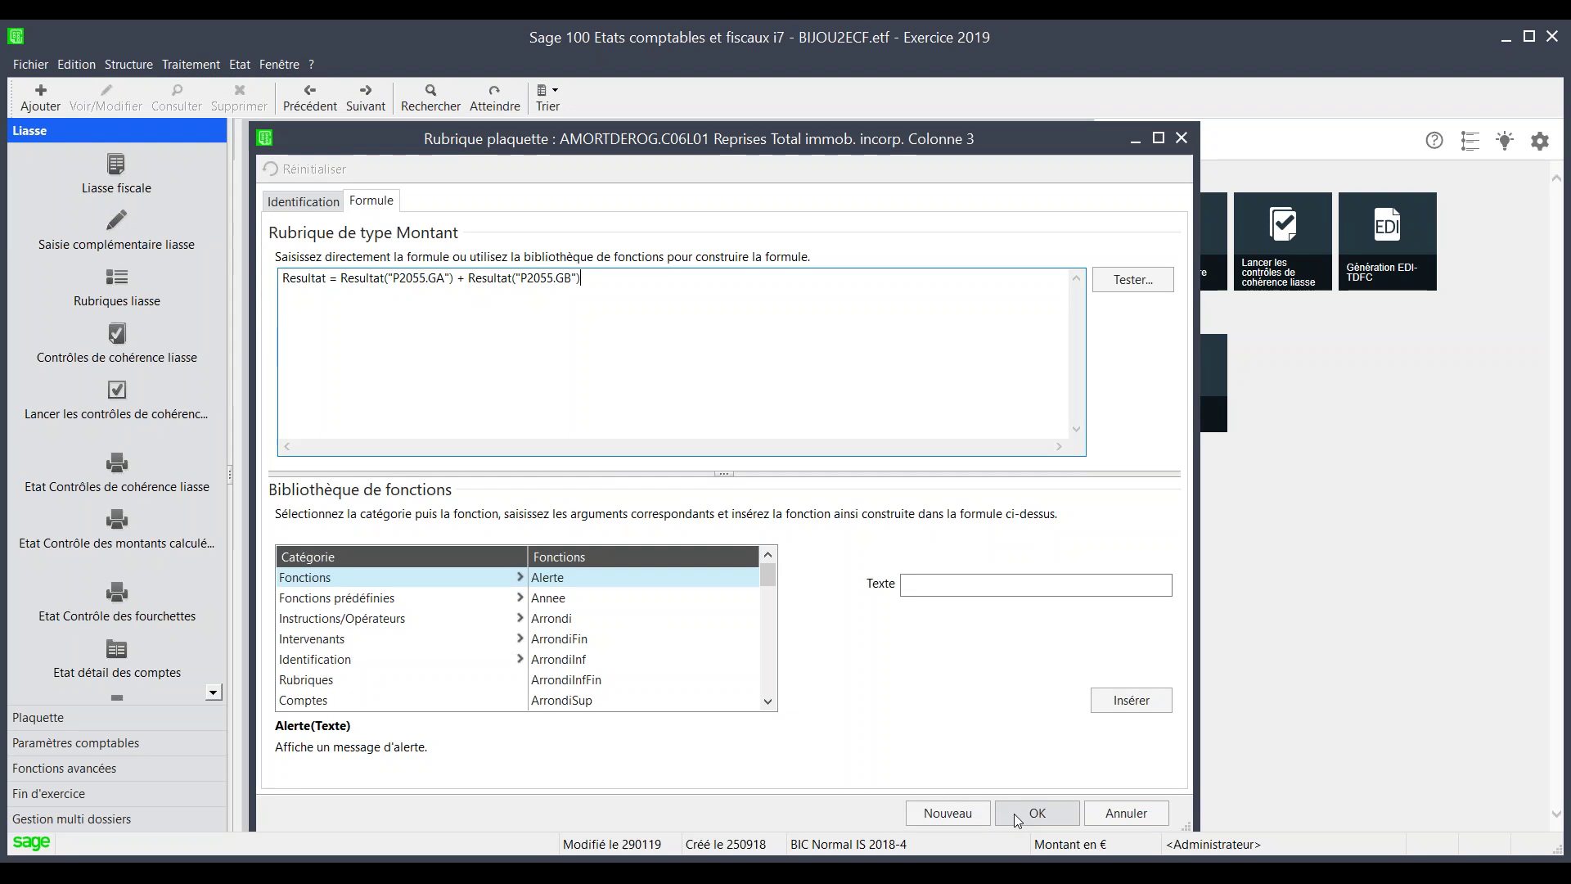
click(1117, 813)
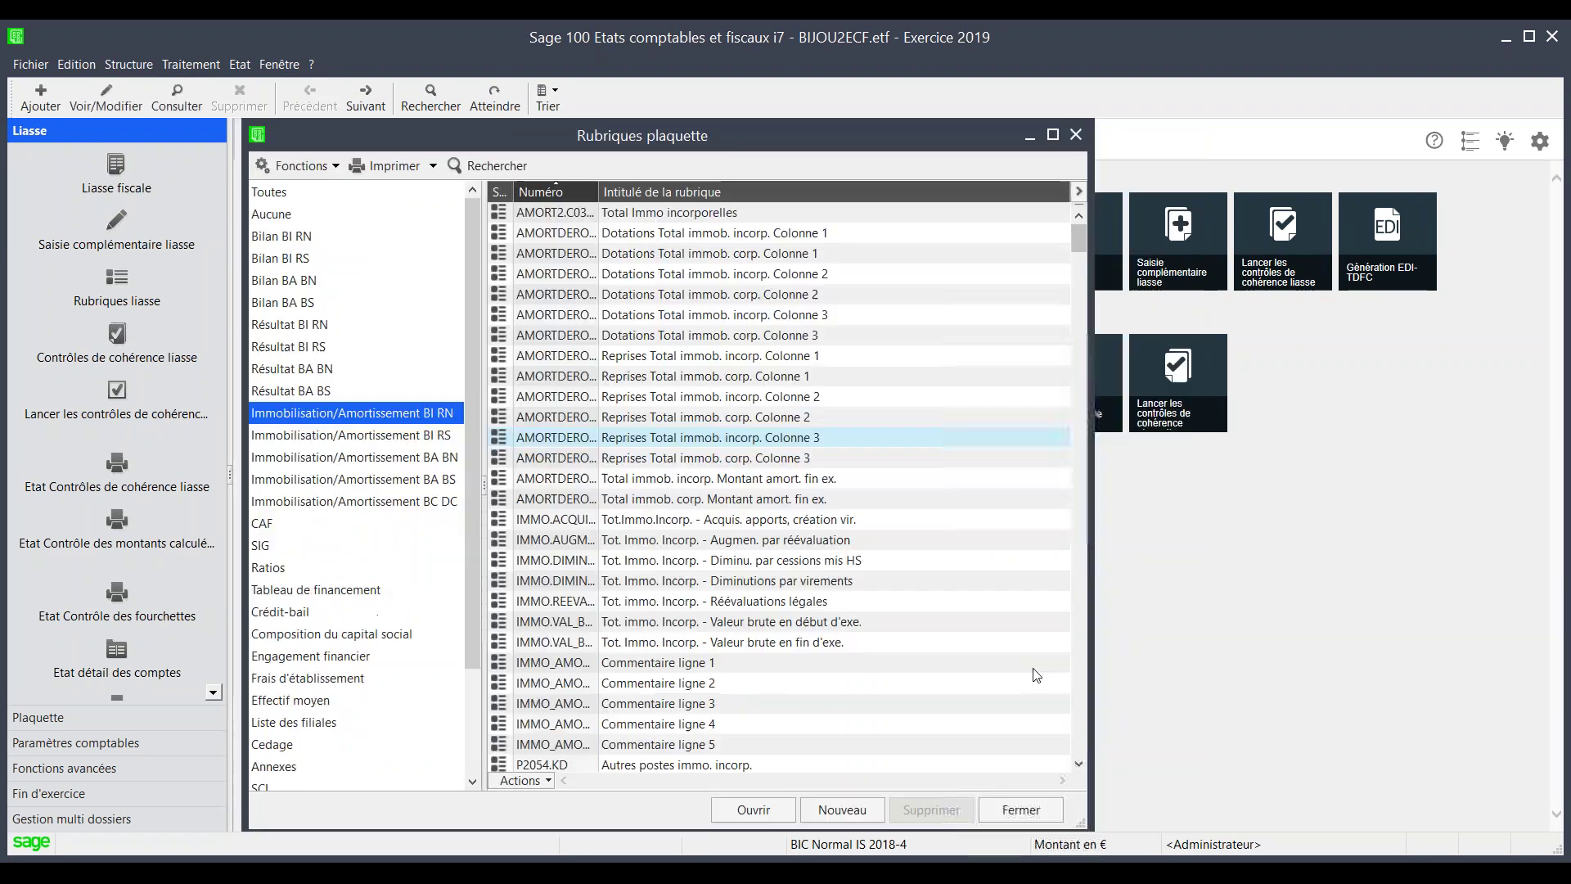
click(1076, 134)
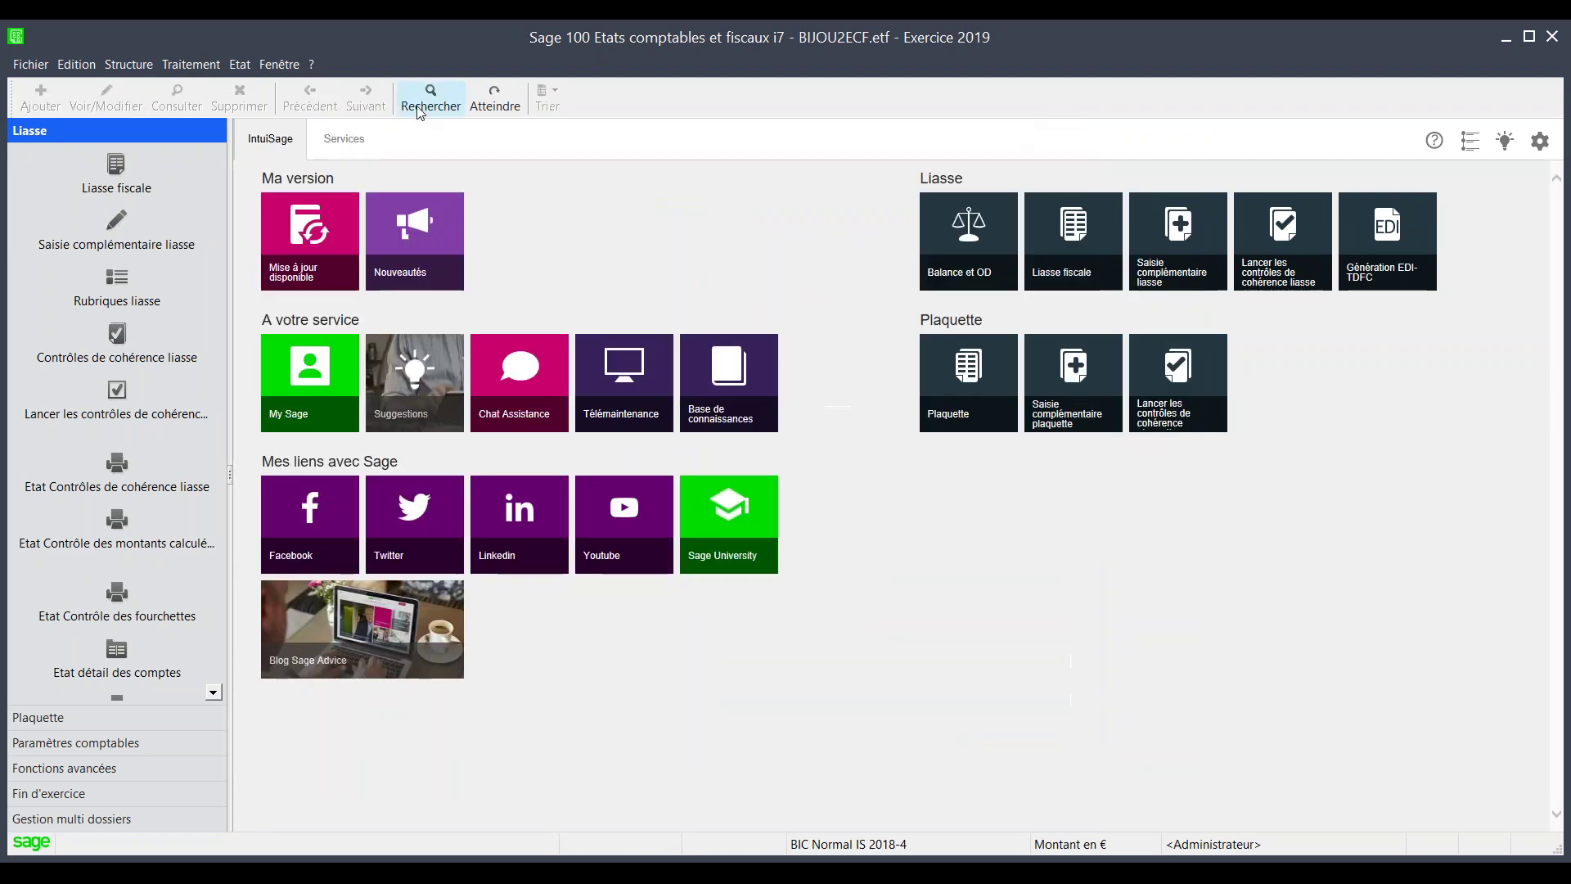
Open Balance et OD on the Balance view and review the balance integration options, cancelling the assistant
click(129, 64)
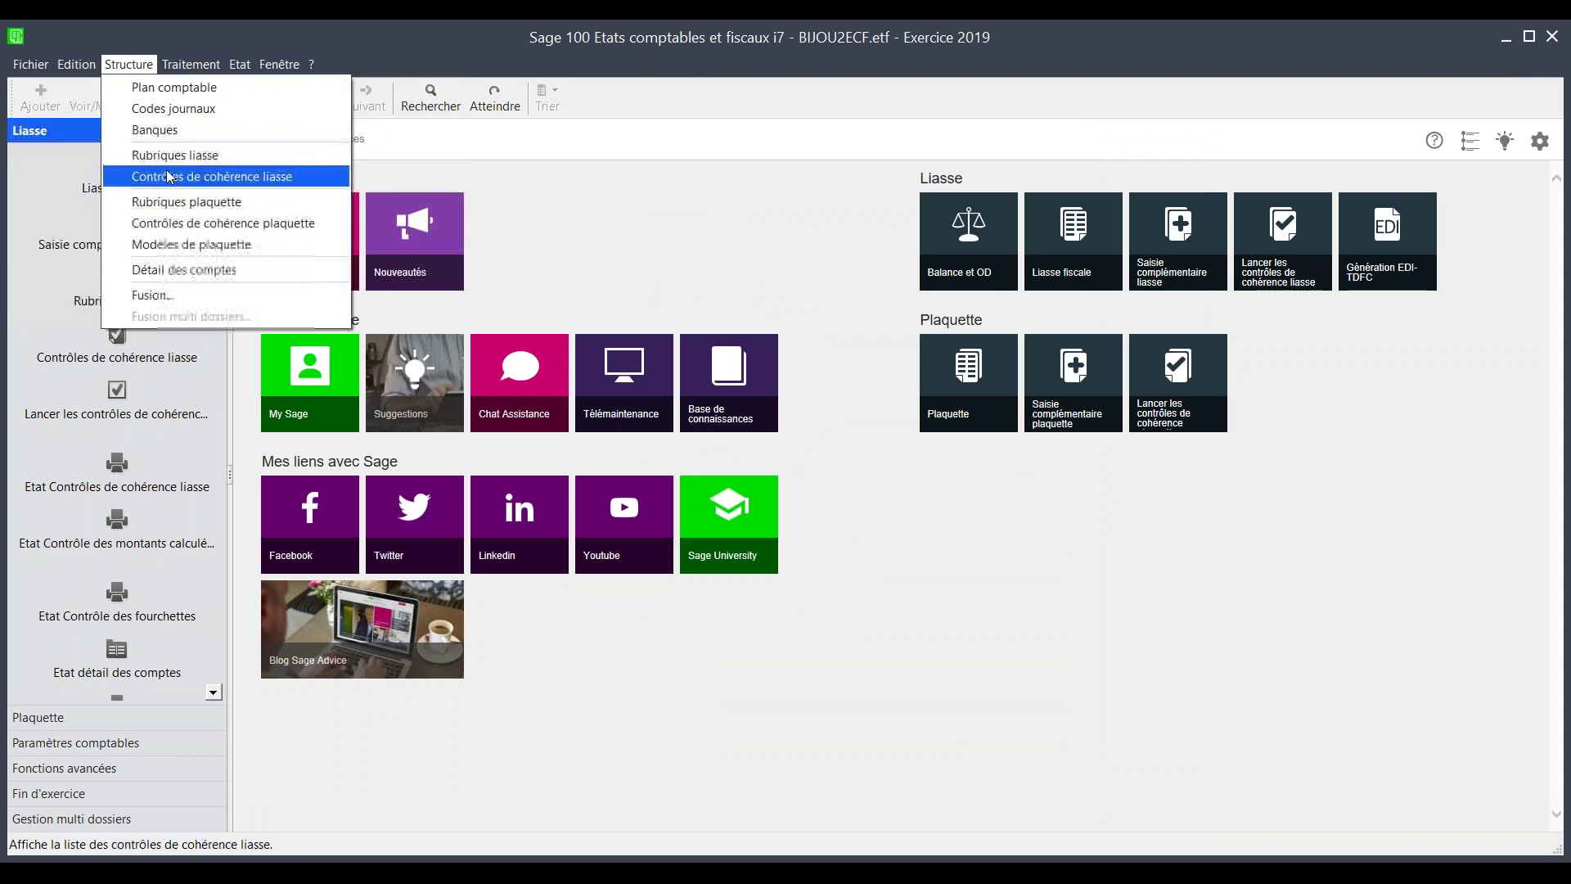
mouse_move(190, 63)
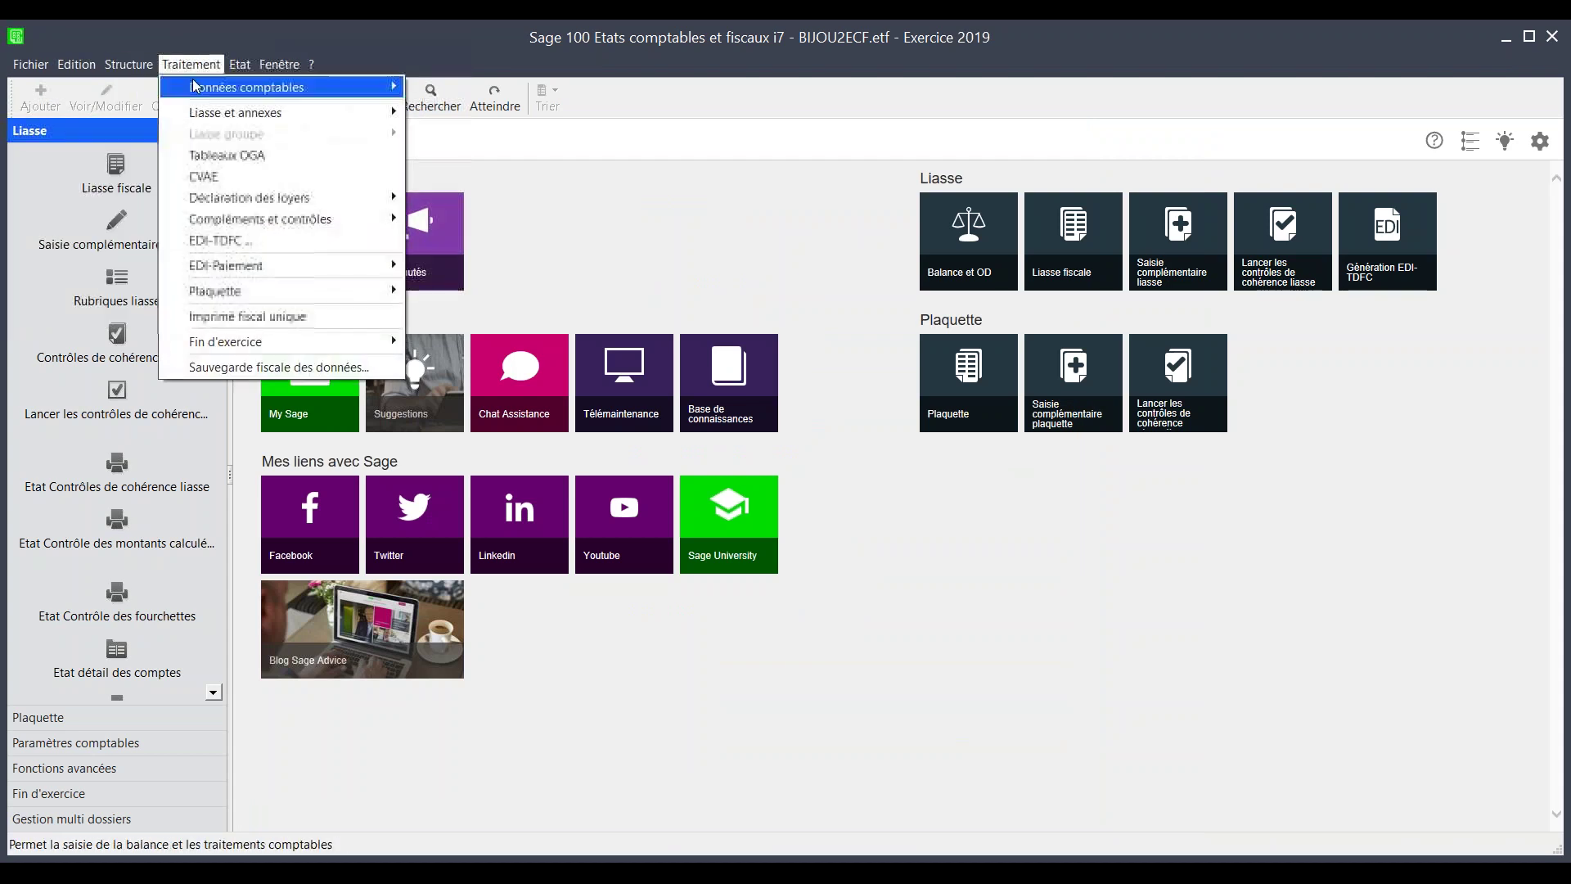
mouse_move(309, 99)
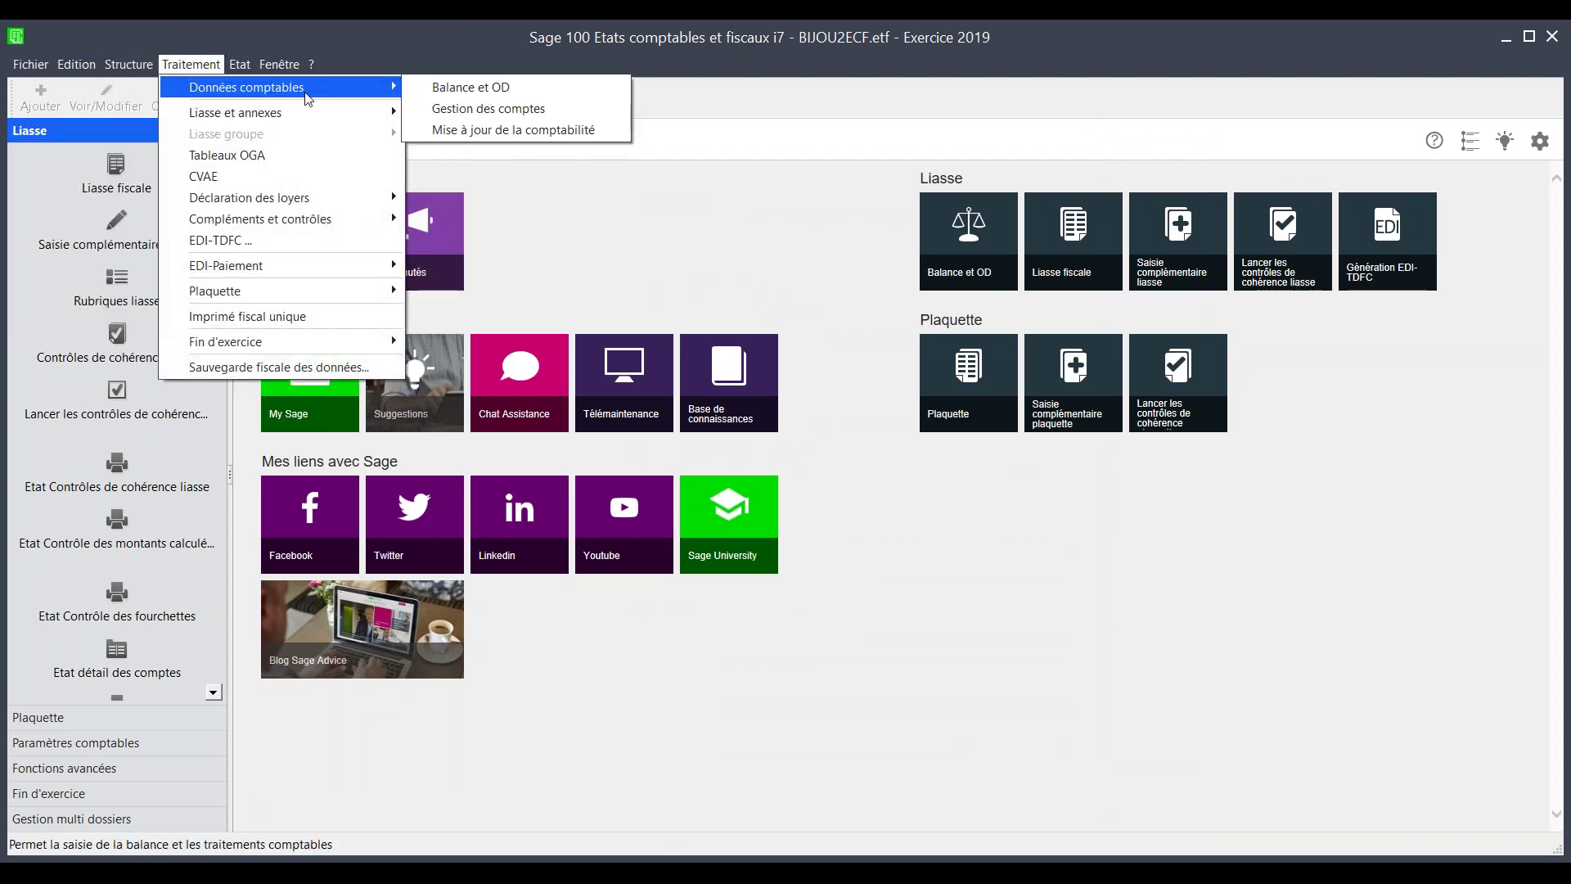
click(456, 91)
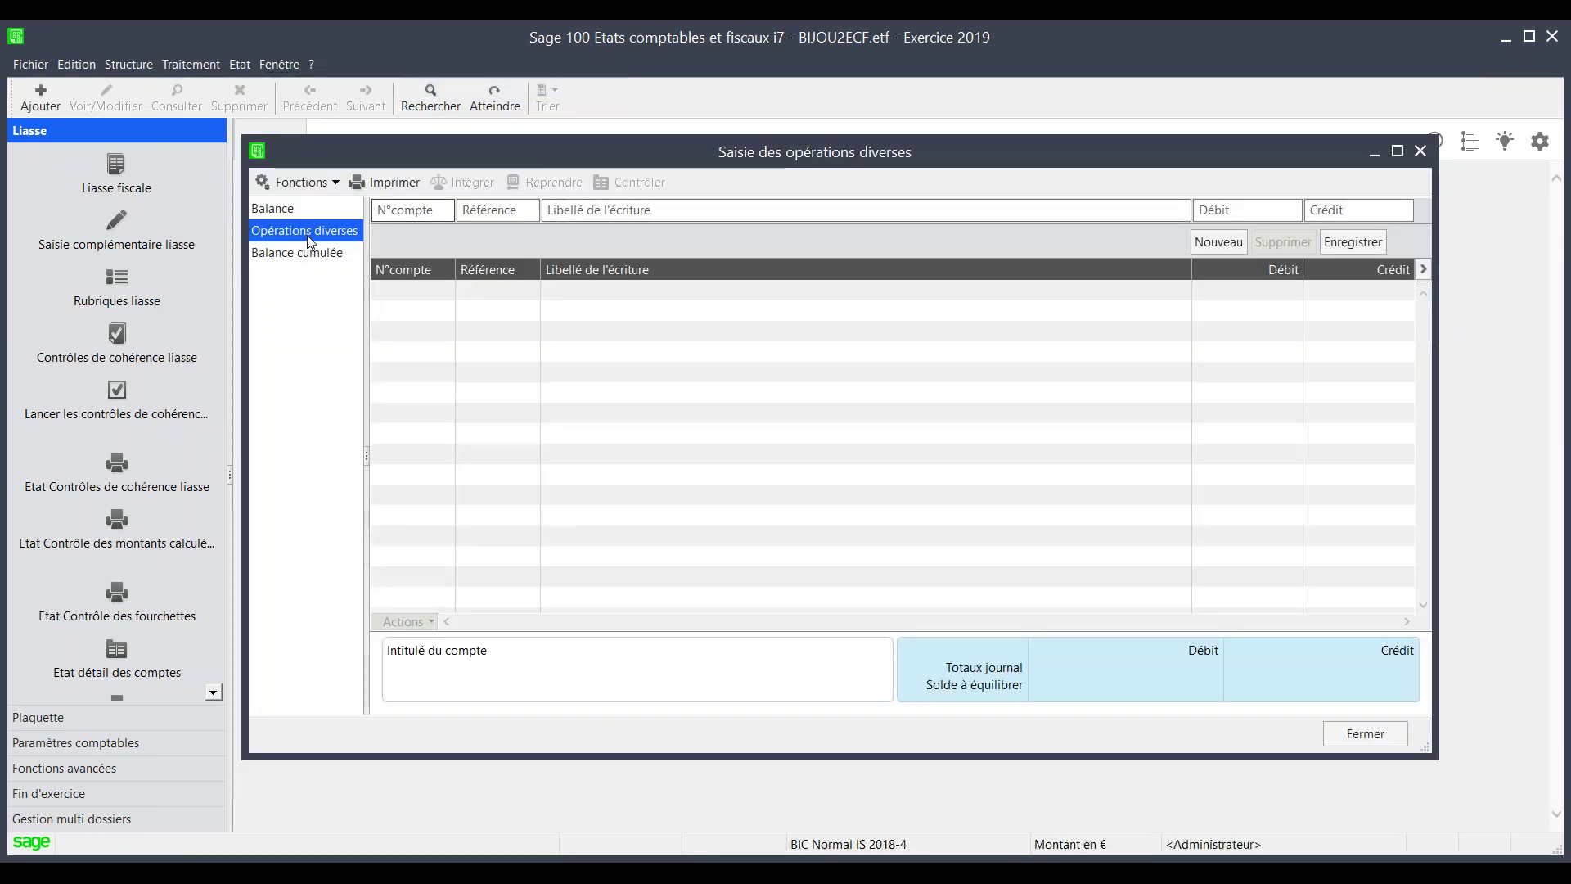
click(296, 208)
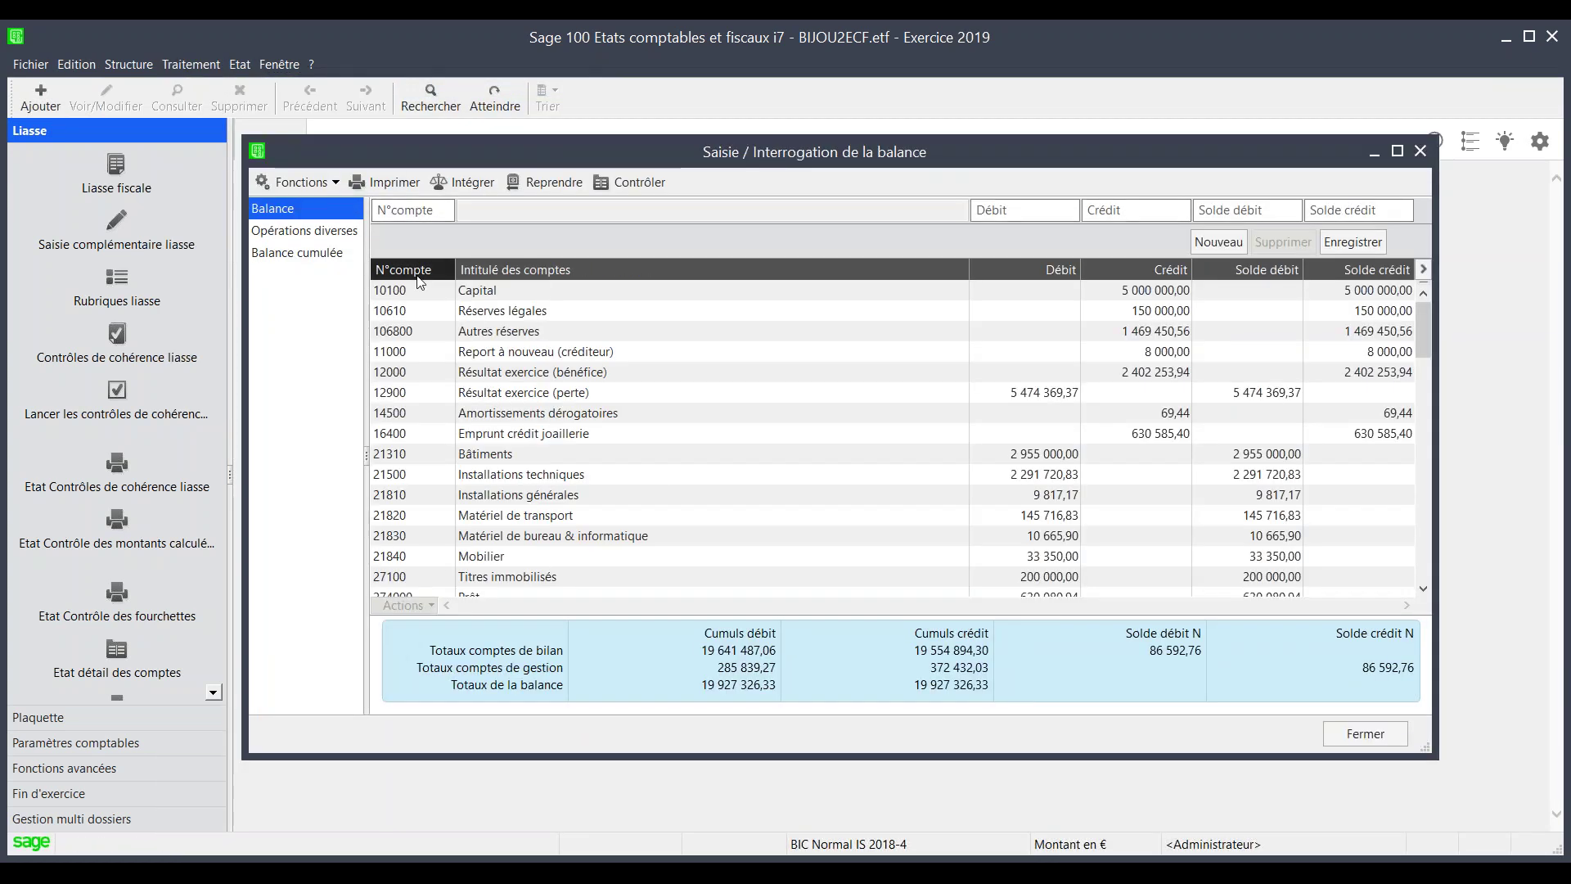
click(461, 185)
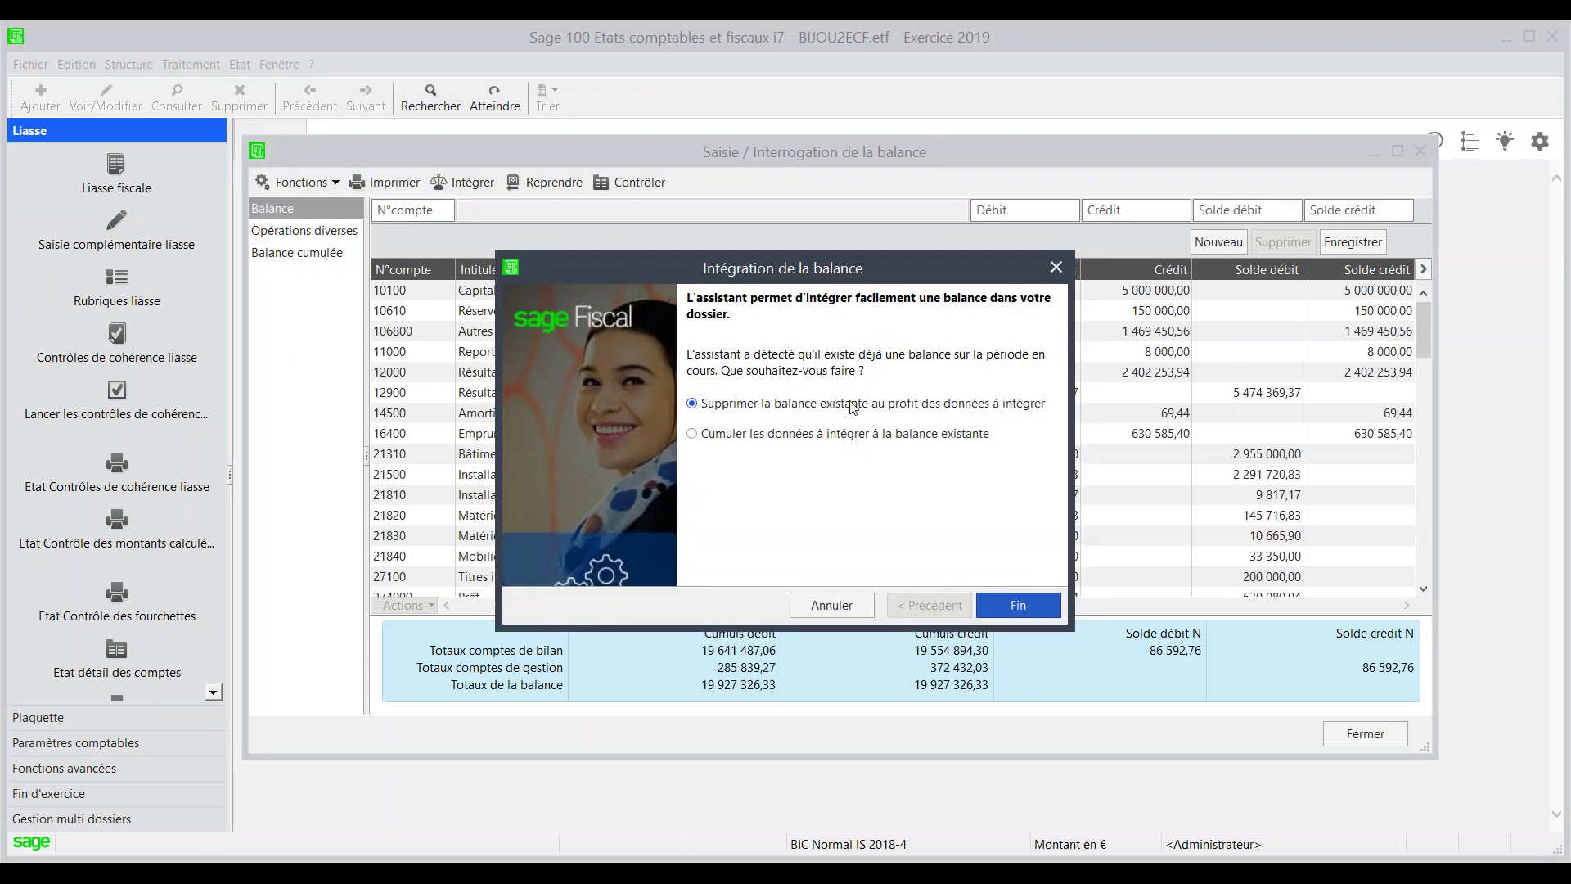
click(833, 606)
Carry over the Exercice 2018 balance with Situation Aucune, deleting the existing balance and the period's Opérations Diverses
click(544, 182)
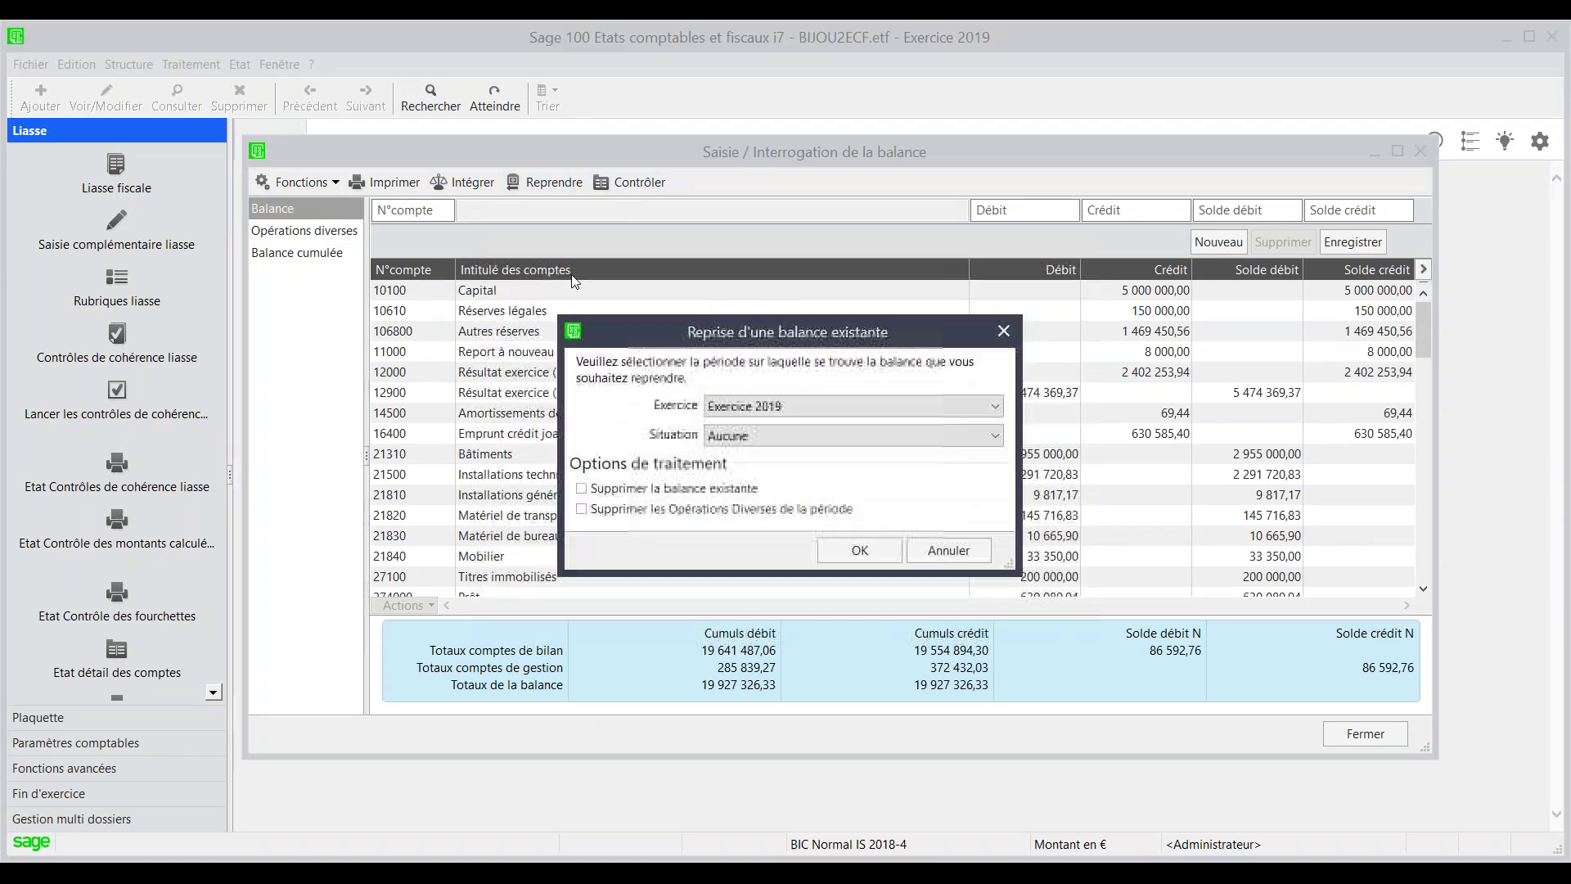
click(761, 406)
click(762, 388)
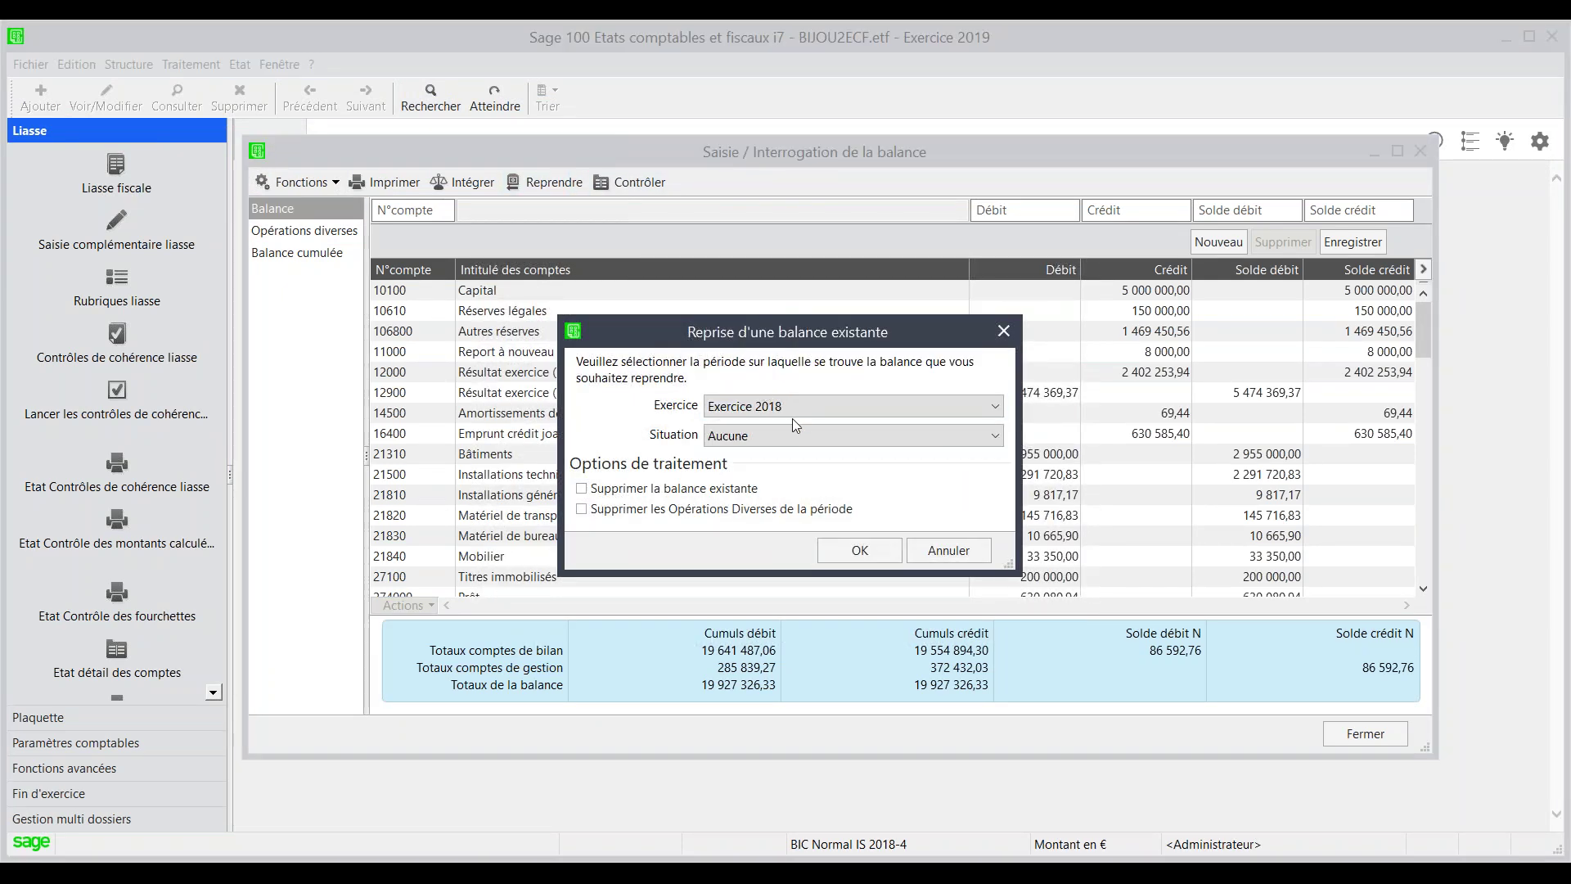
click(654, 490)
click(655, 510)
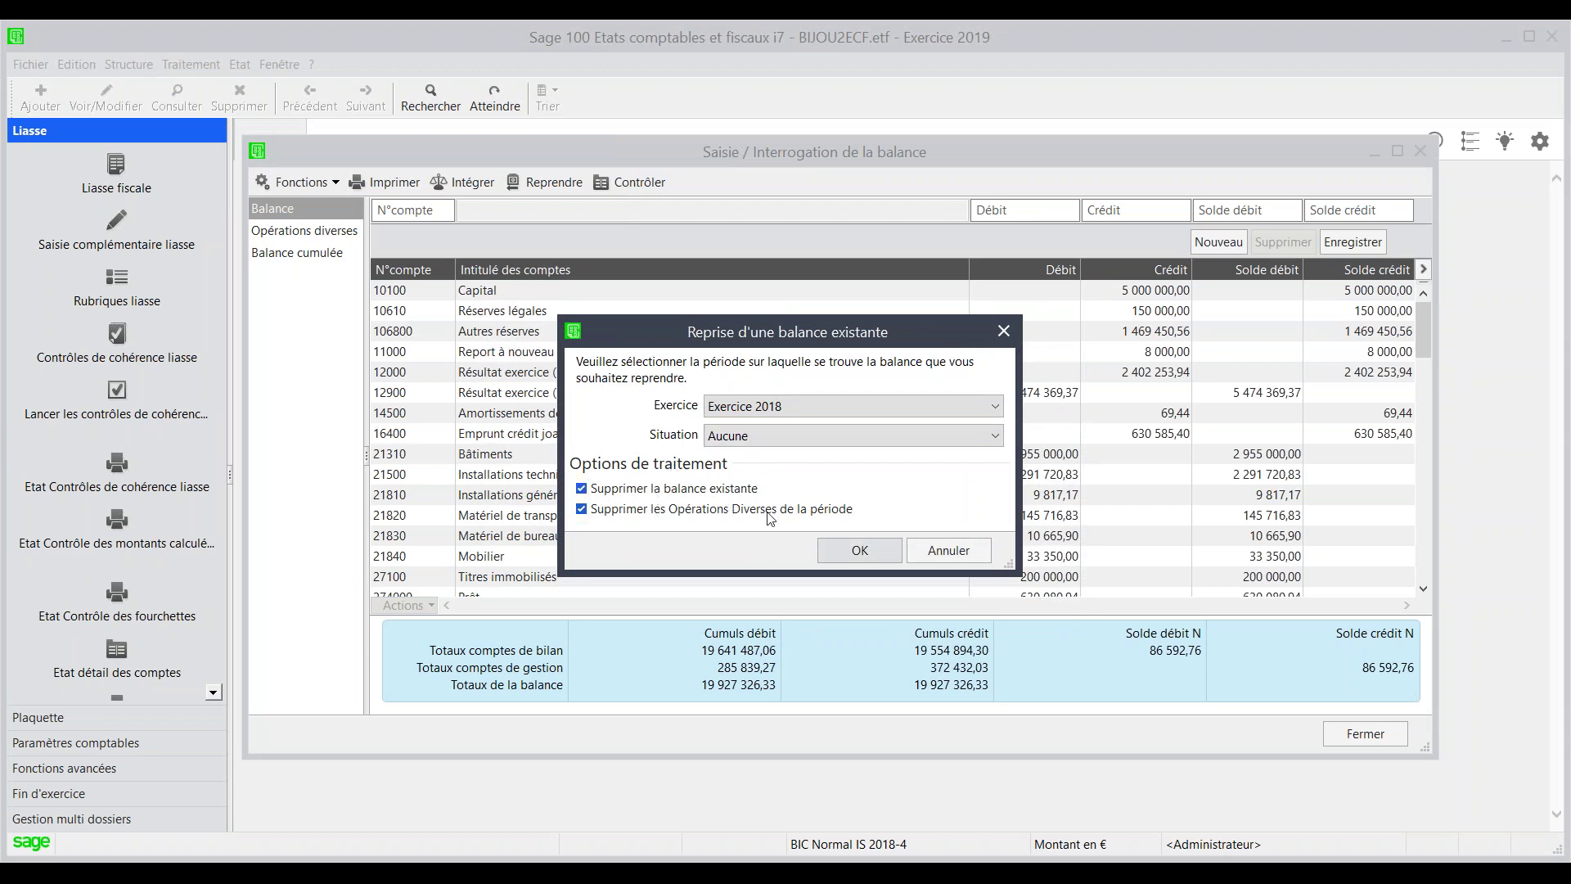
click(872, 552)
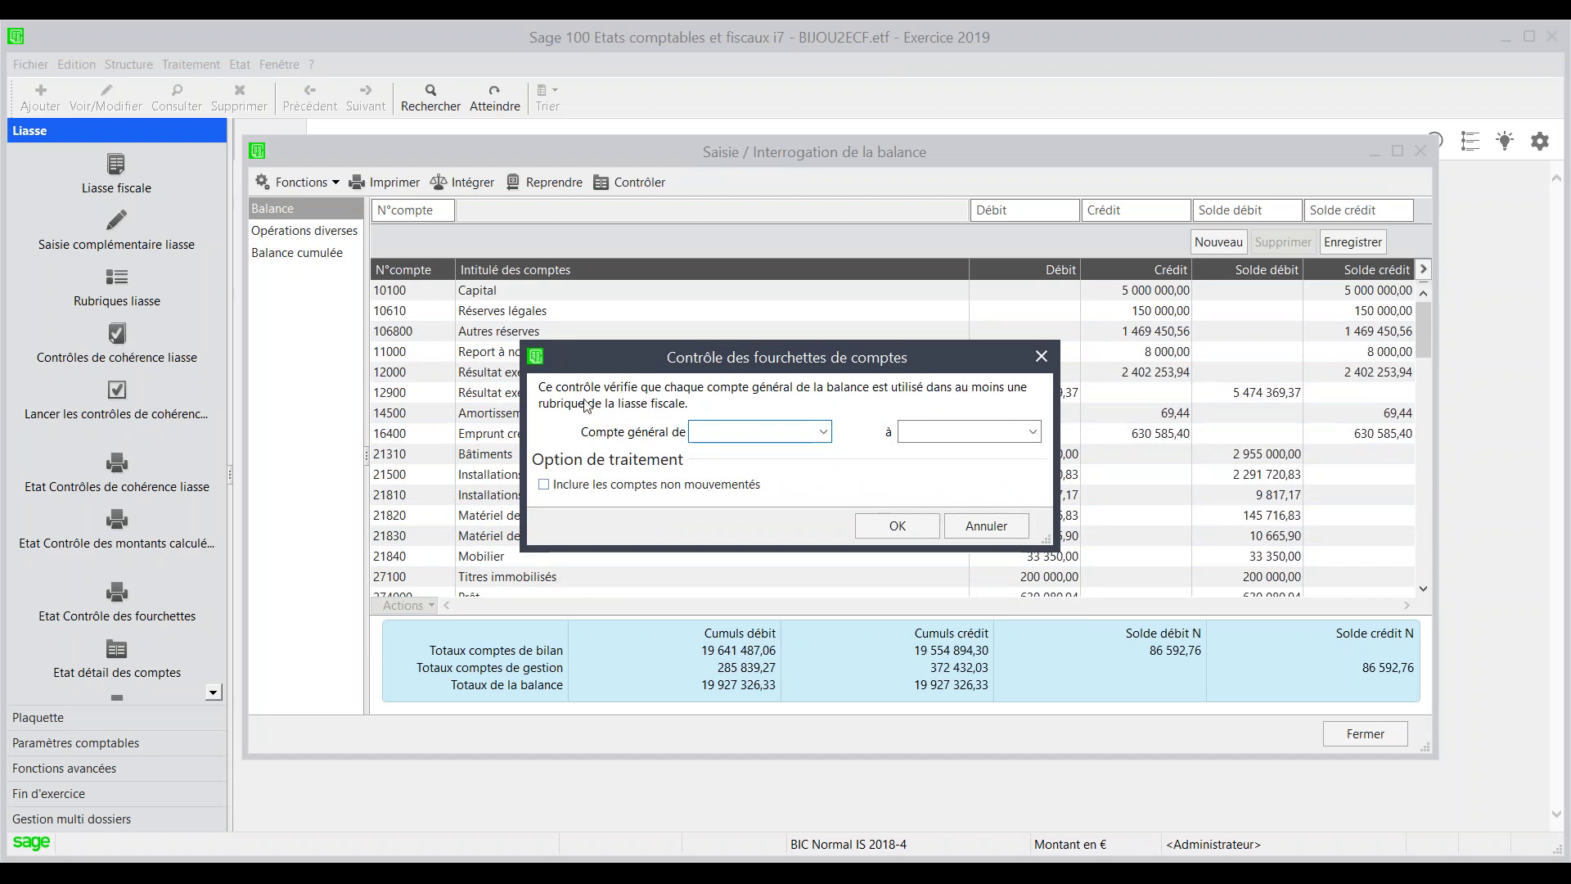
Run the account range check on all general accounts, review its print preview and close it
click(894, 524)
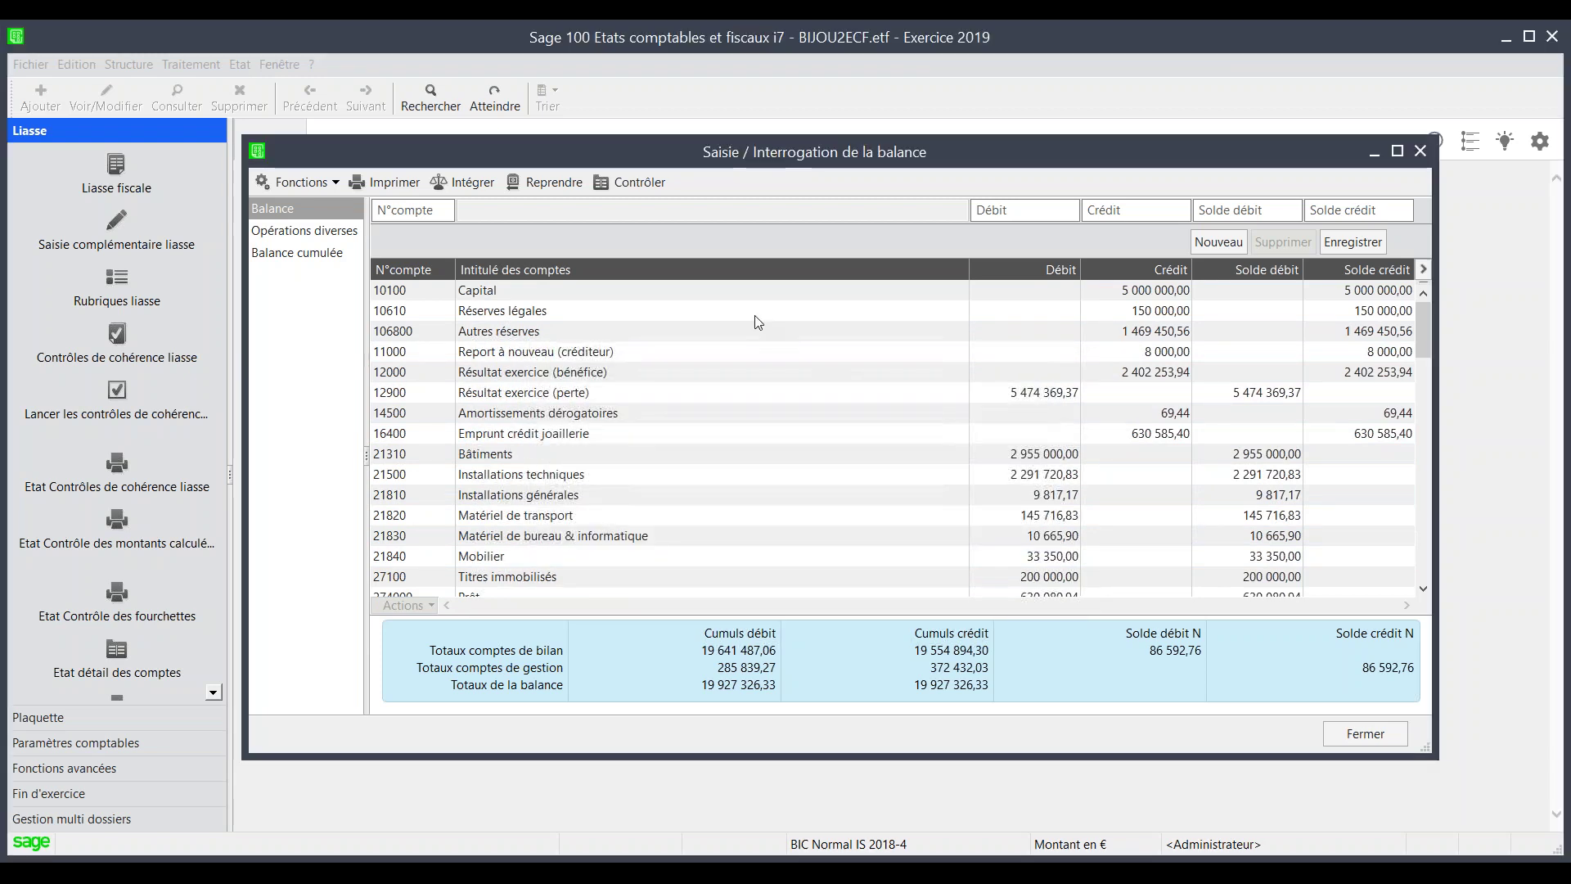
click(883, 628)
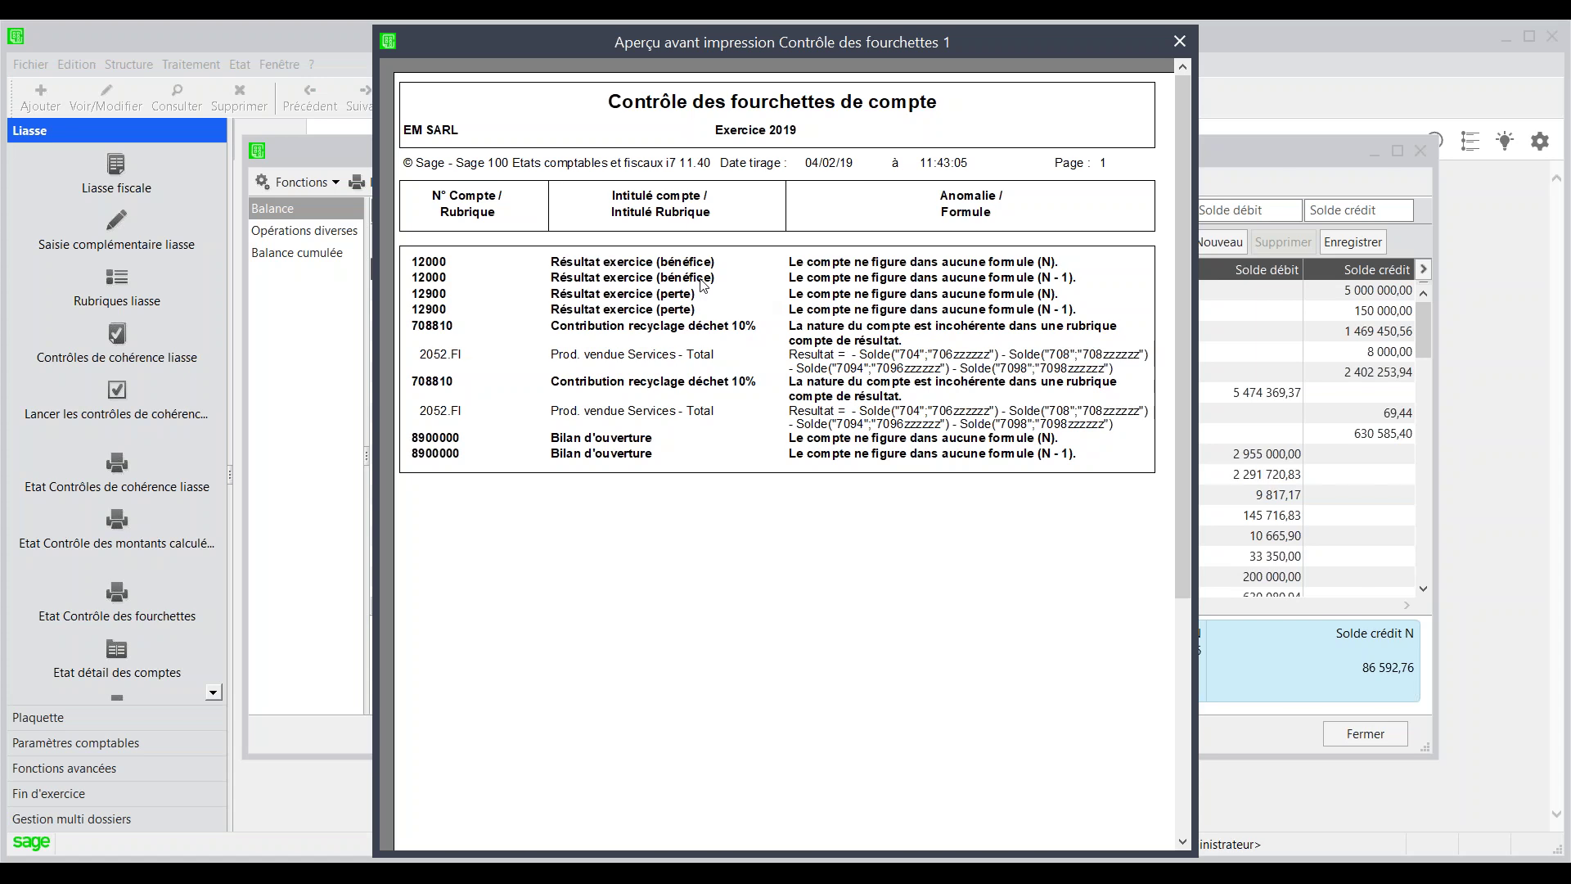
key(Escape)
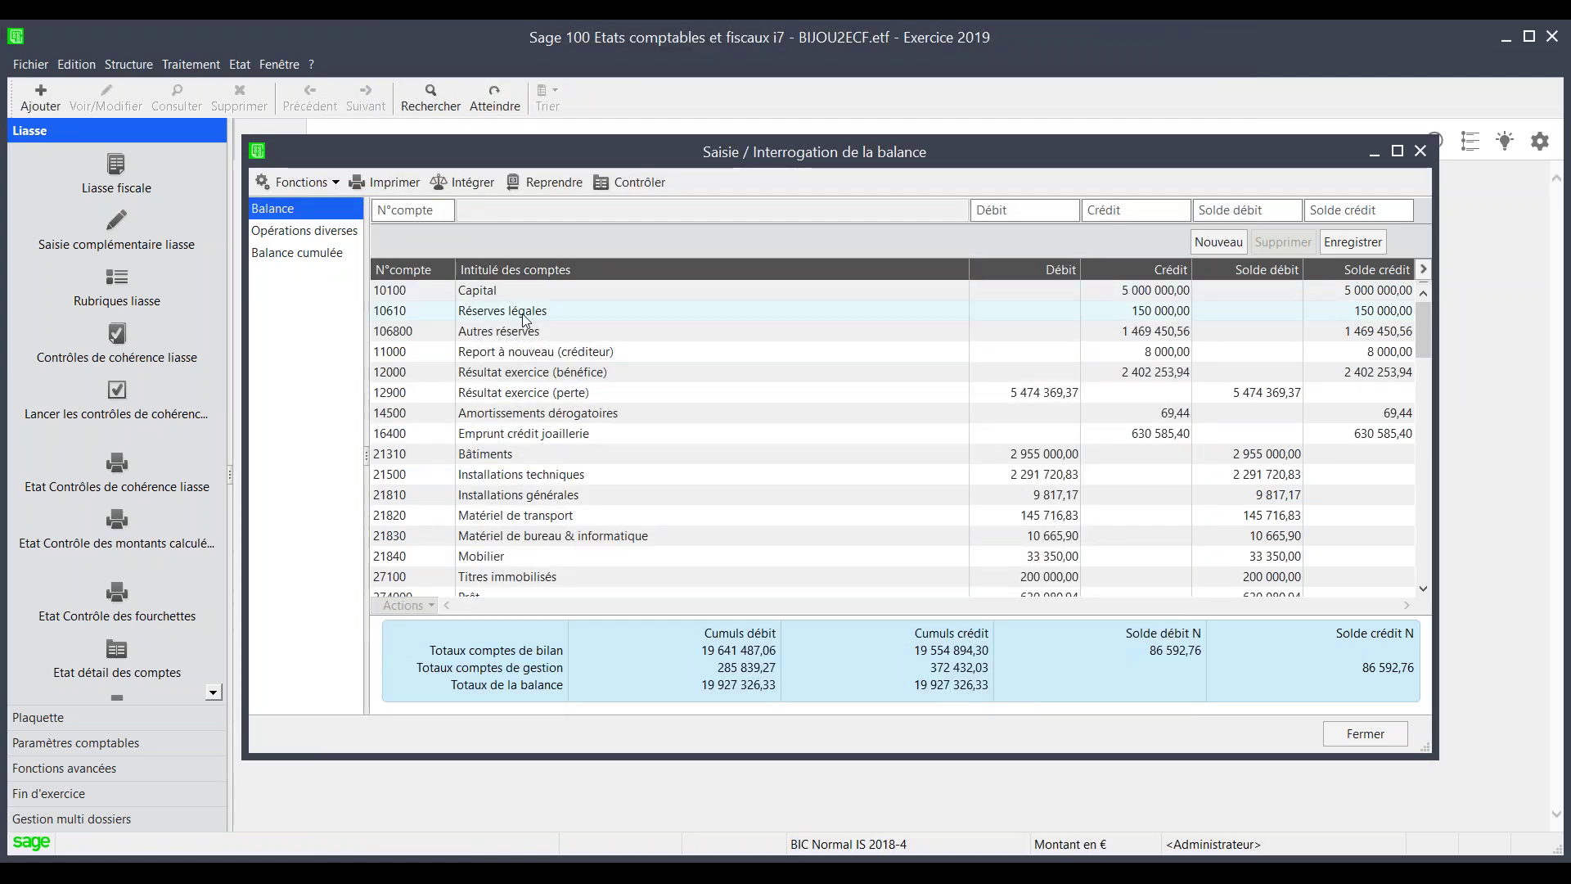
Record an Opérations diverses line on account 4710 with reference 999, label TEST OD and a debit of 1 111,00
click(336, 232)
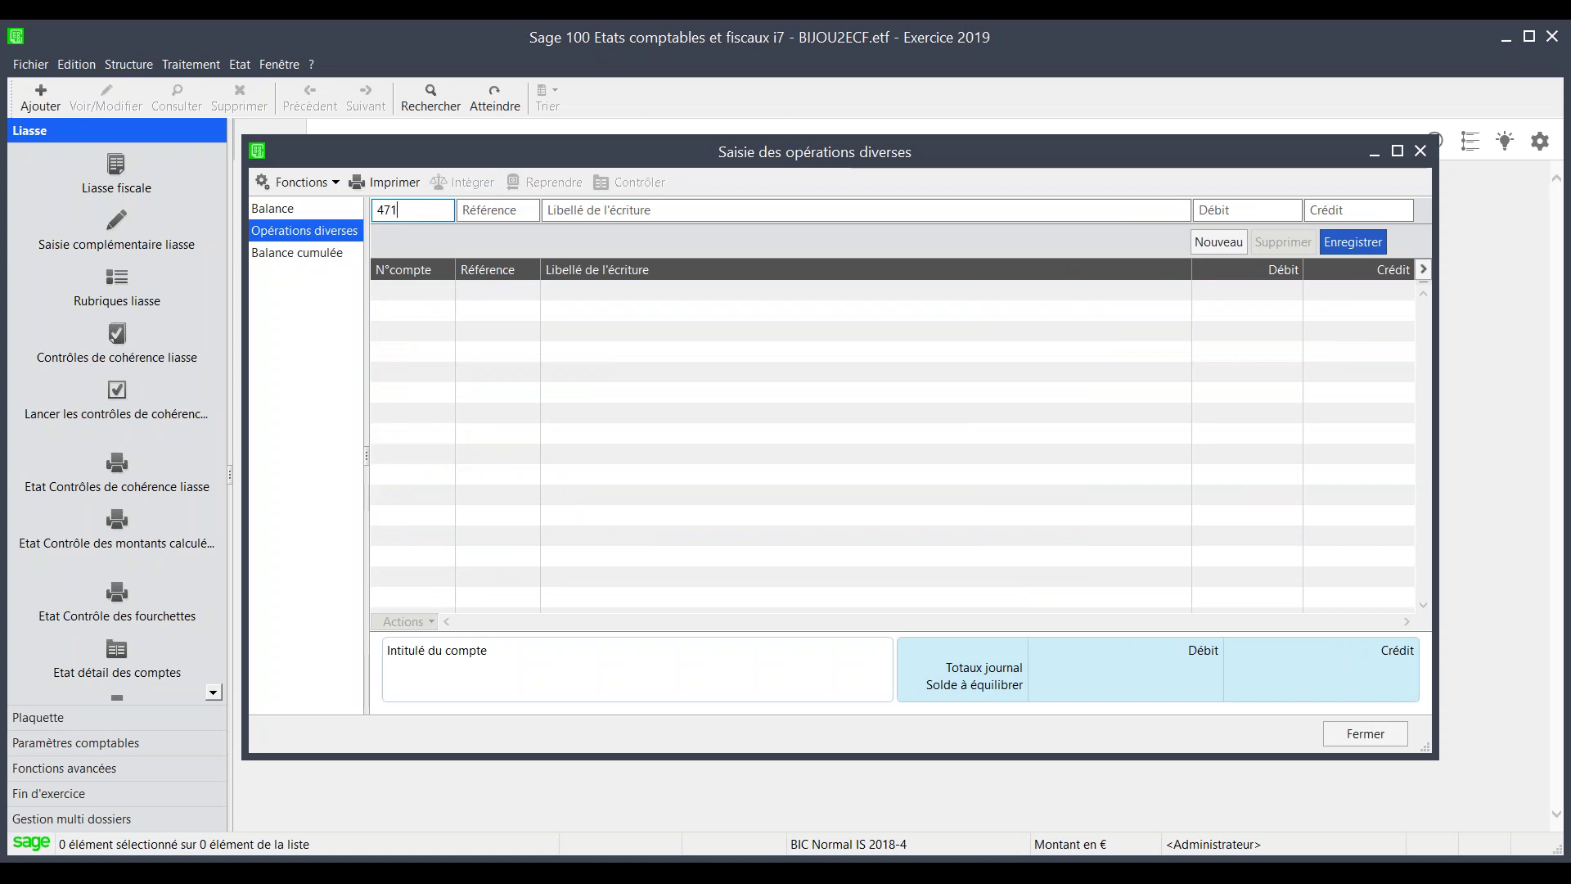
text(471)
double_click(435, 215)
click(495, 210)
key(Tab)
text(TEST OD)
key(Tab)
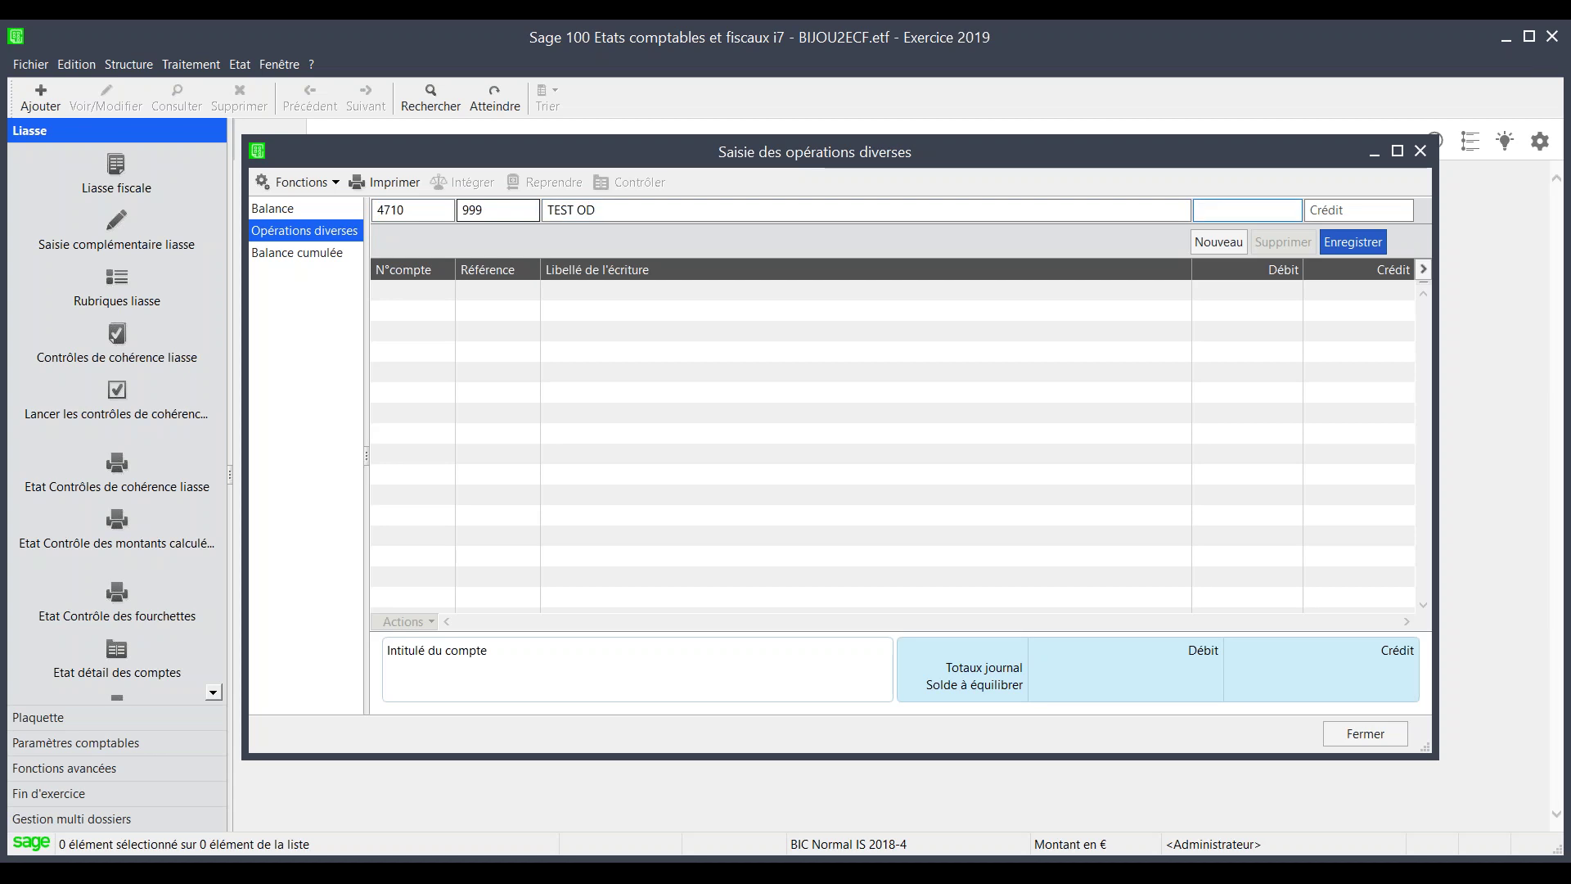
key(Return)
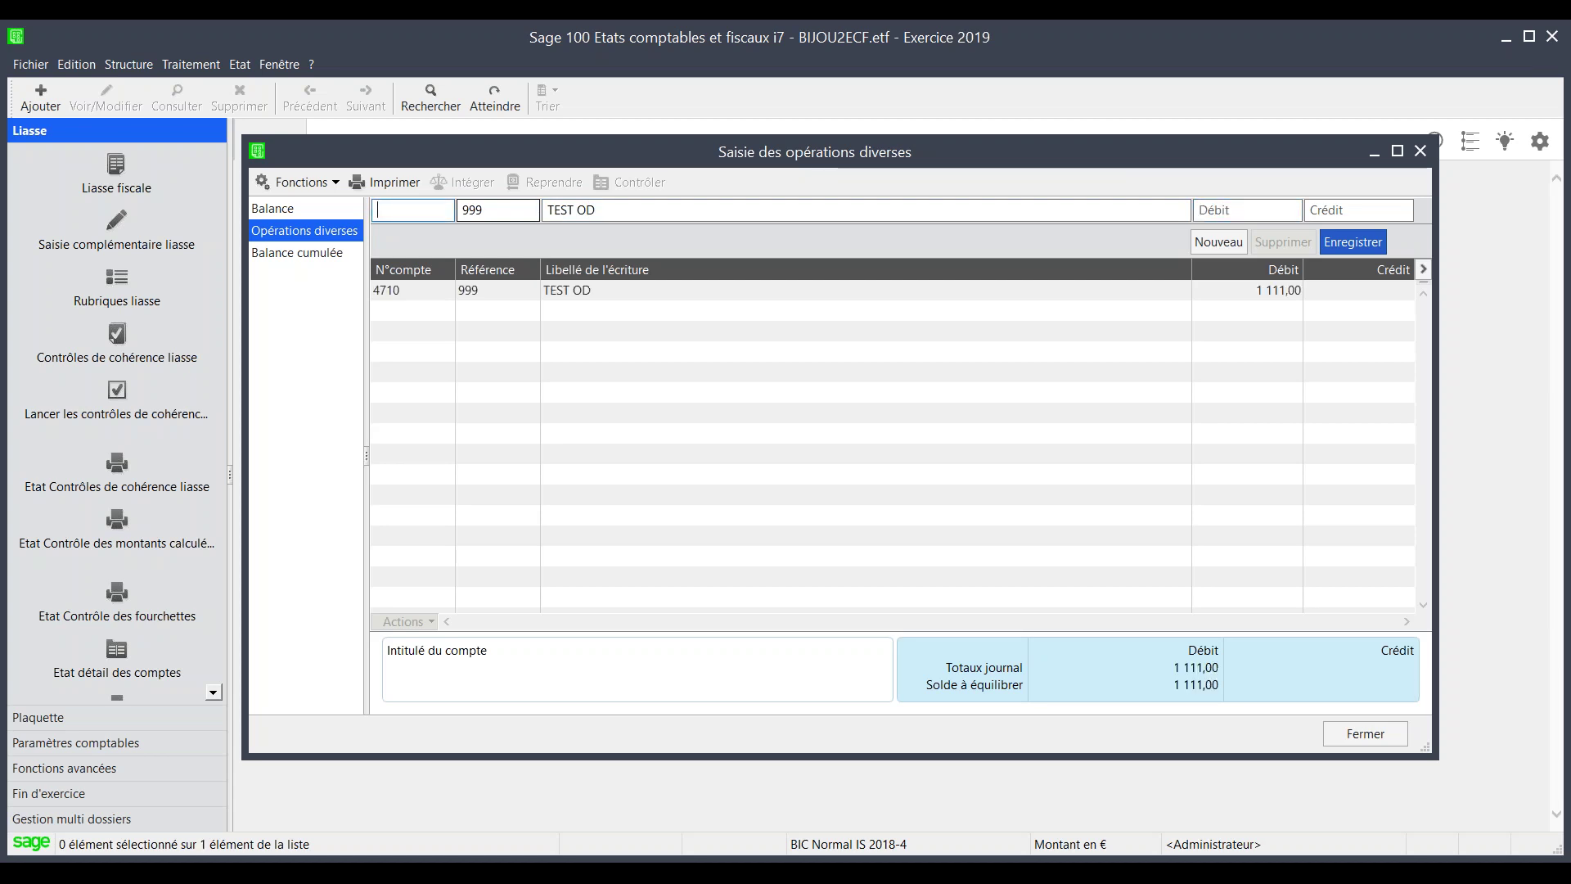
Record the balancing TEST OD line on account 4710 with reference 999 and a credit of 1 111,00
text(4710)
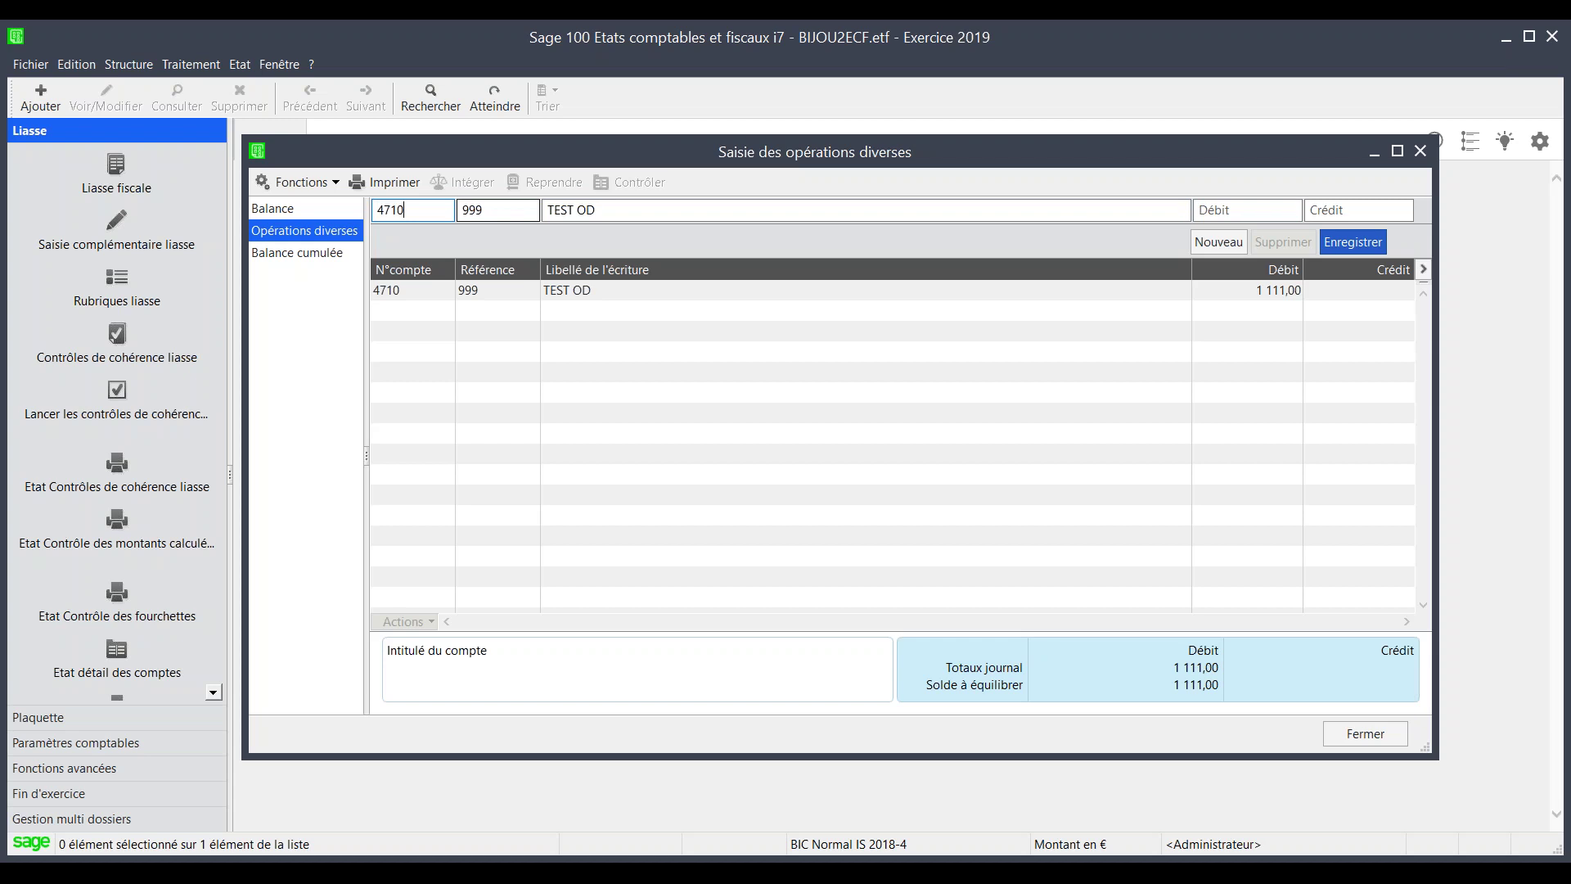
key(Tab)
key(Tab)
key(Tab)
key(Tab)
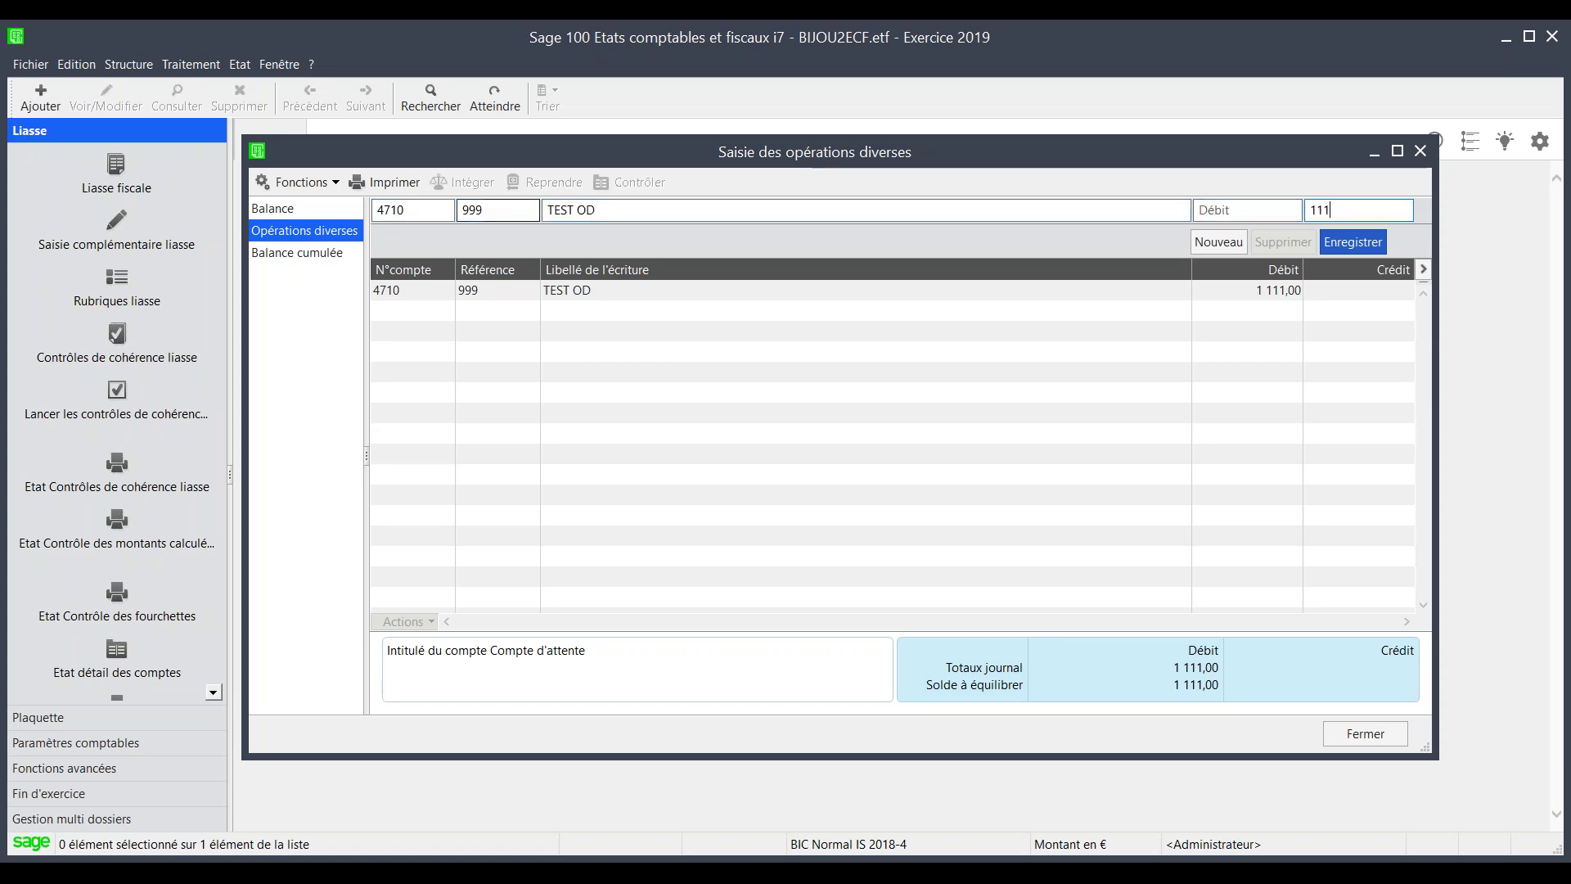
key(Return)
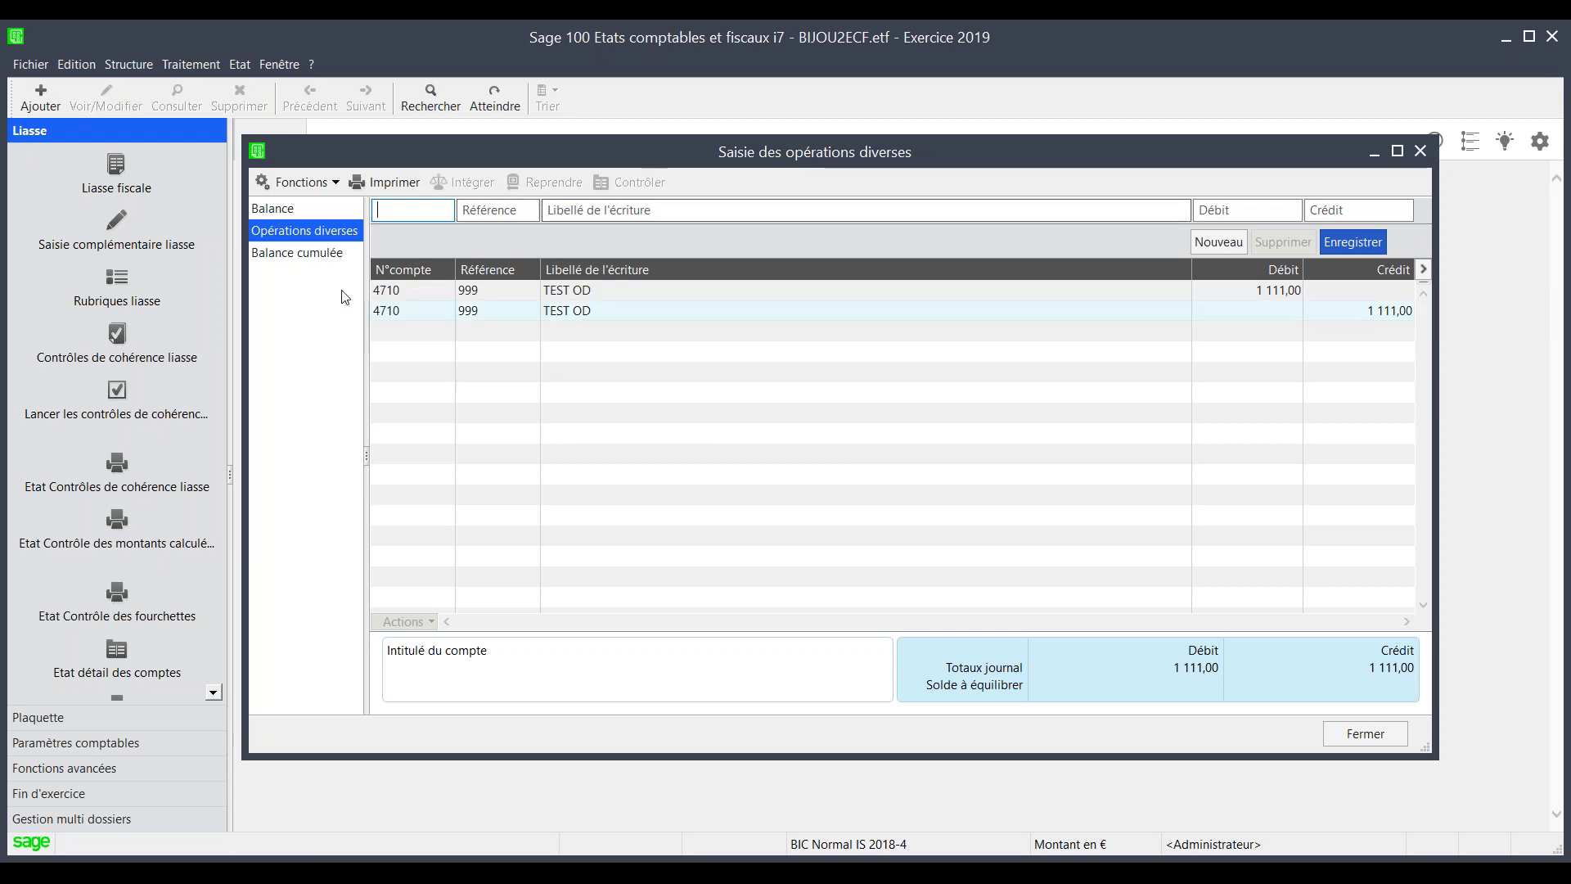
Review the Balance cumulée with the N-1 comparison, and close the balance window
click(293, 257)
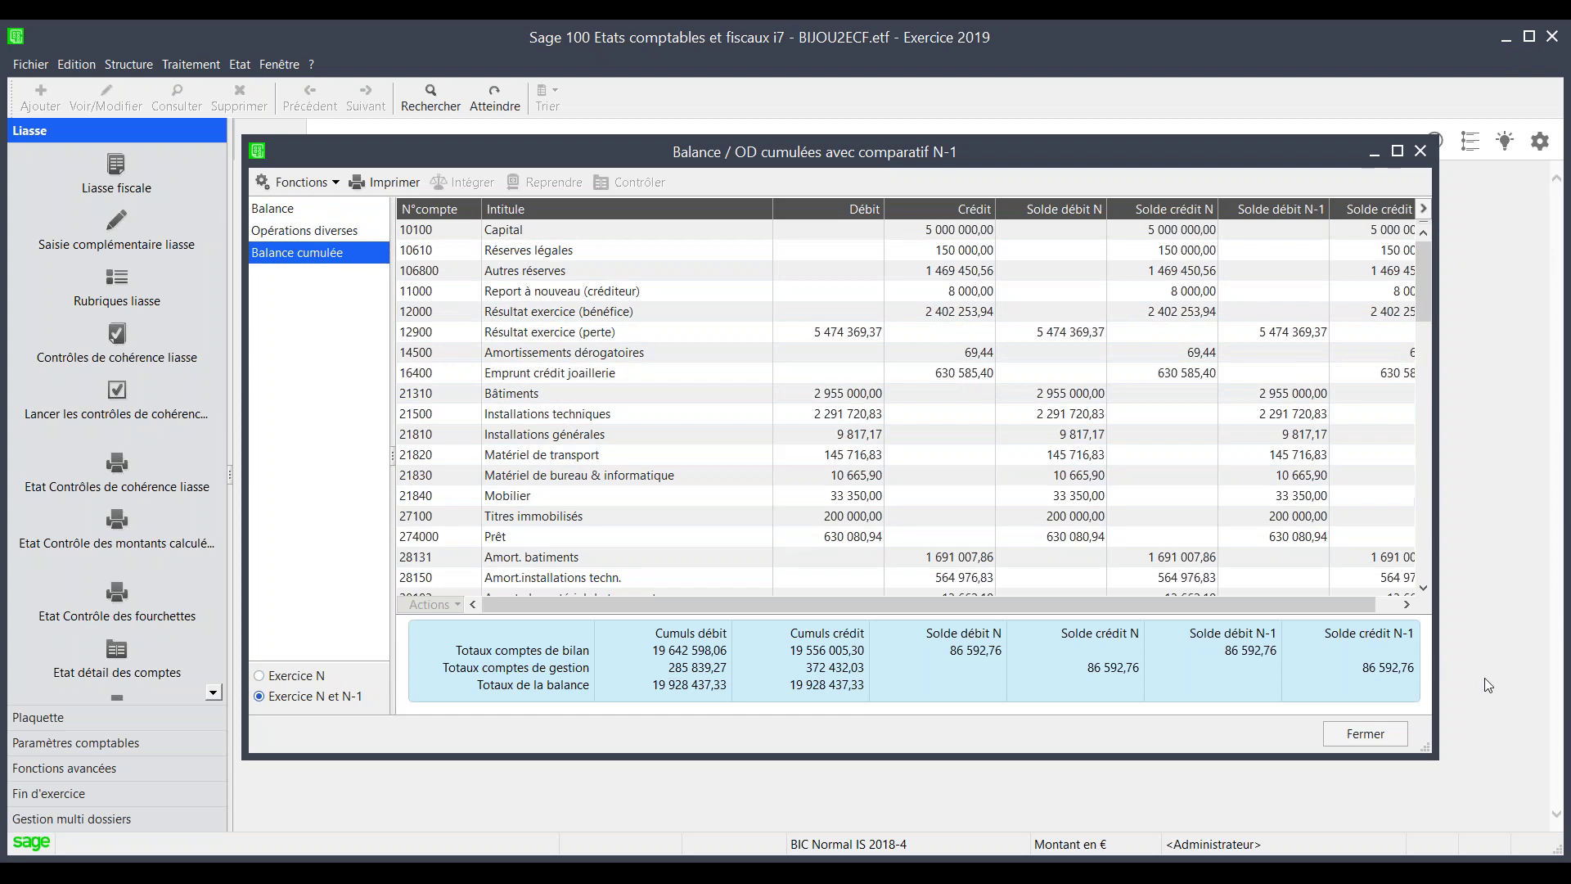
click(1381, 733)
Open the Liasse fiscale on 2050 Bilan Actif, dismissing the balance sheet check and the blocking coherence checks
click(195, 67)
mouse_move(207, 114)
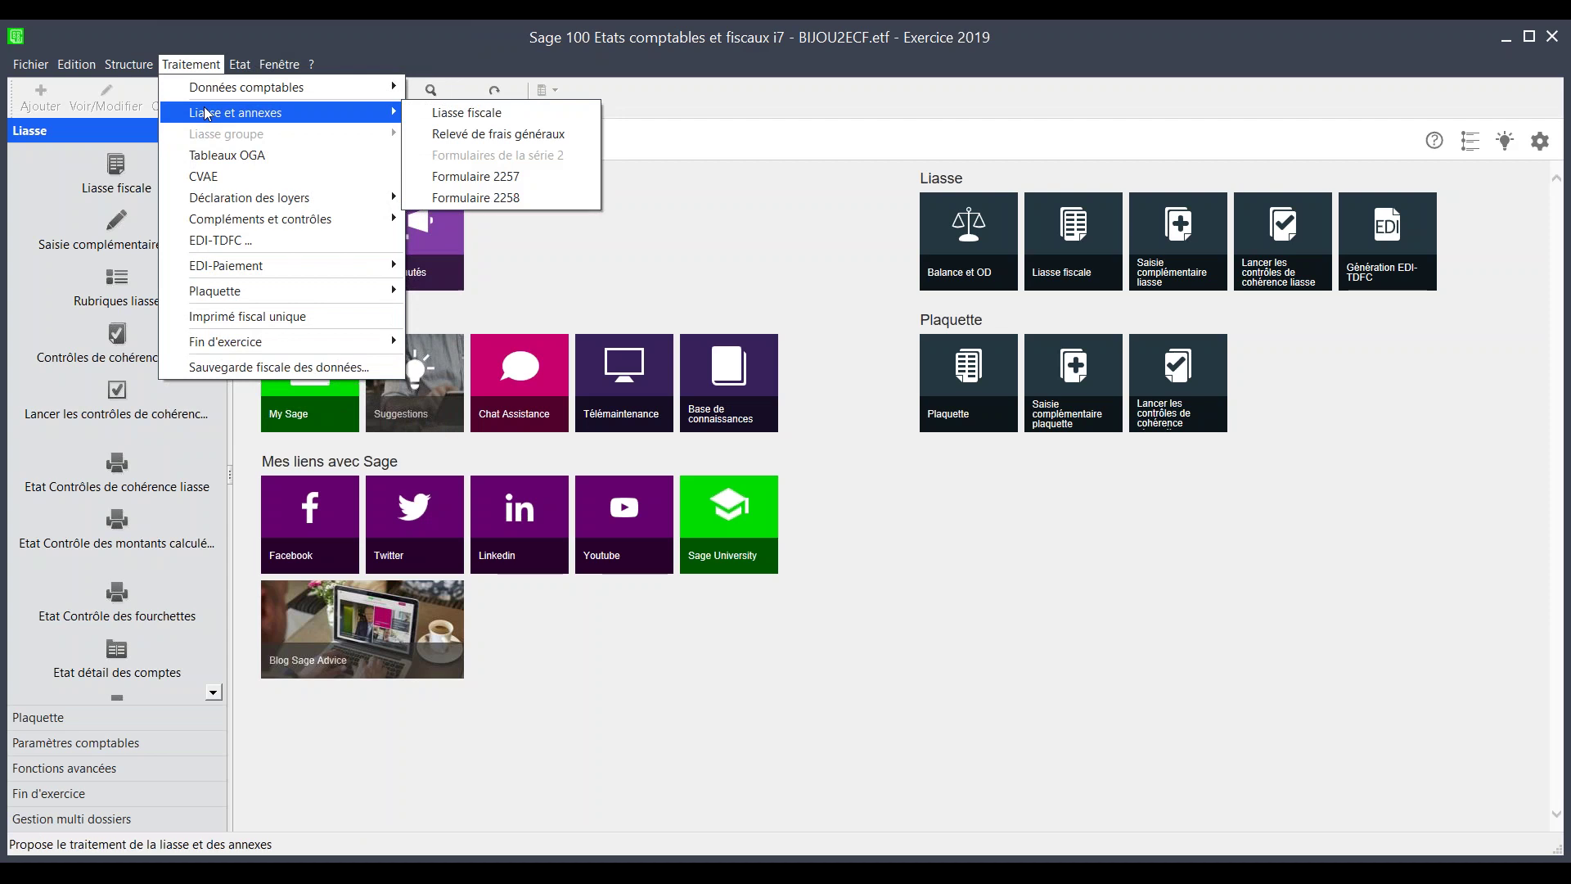
click(496, 114)
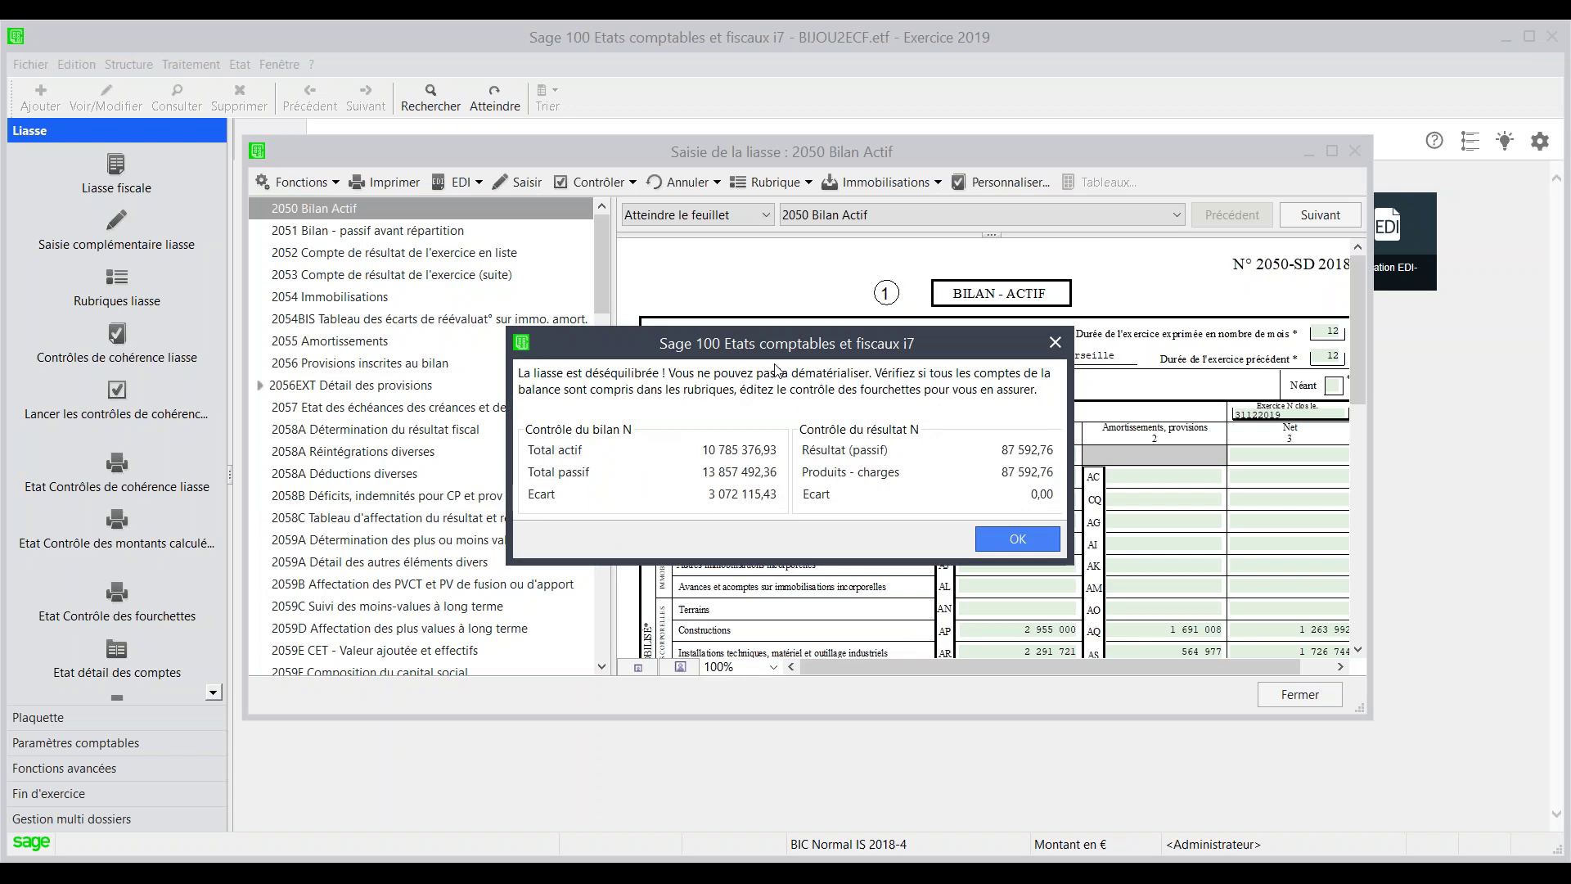
drag(630, 353, 598, 348)
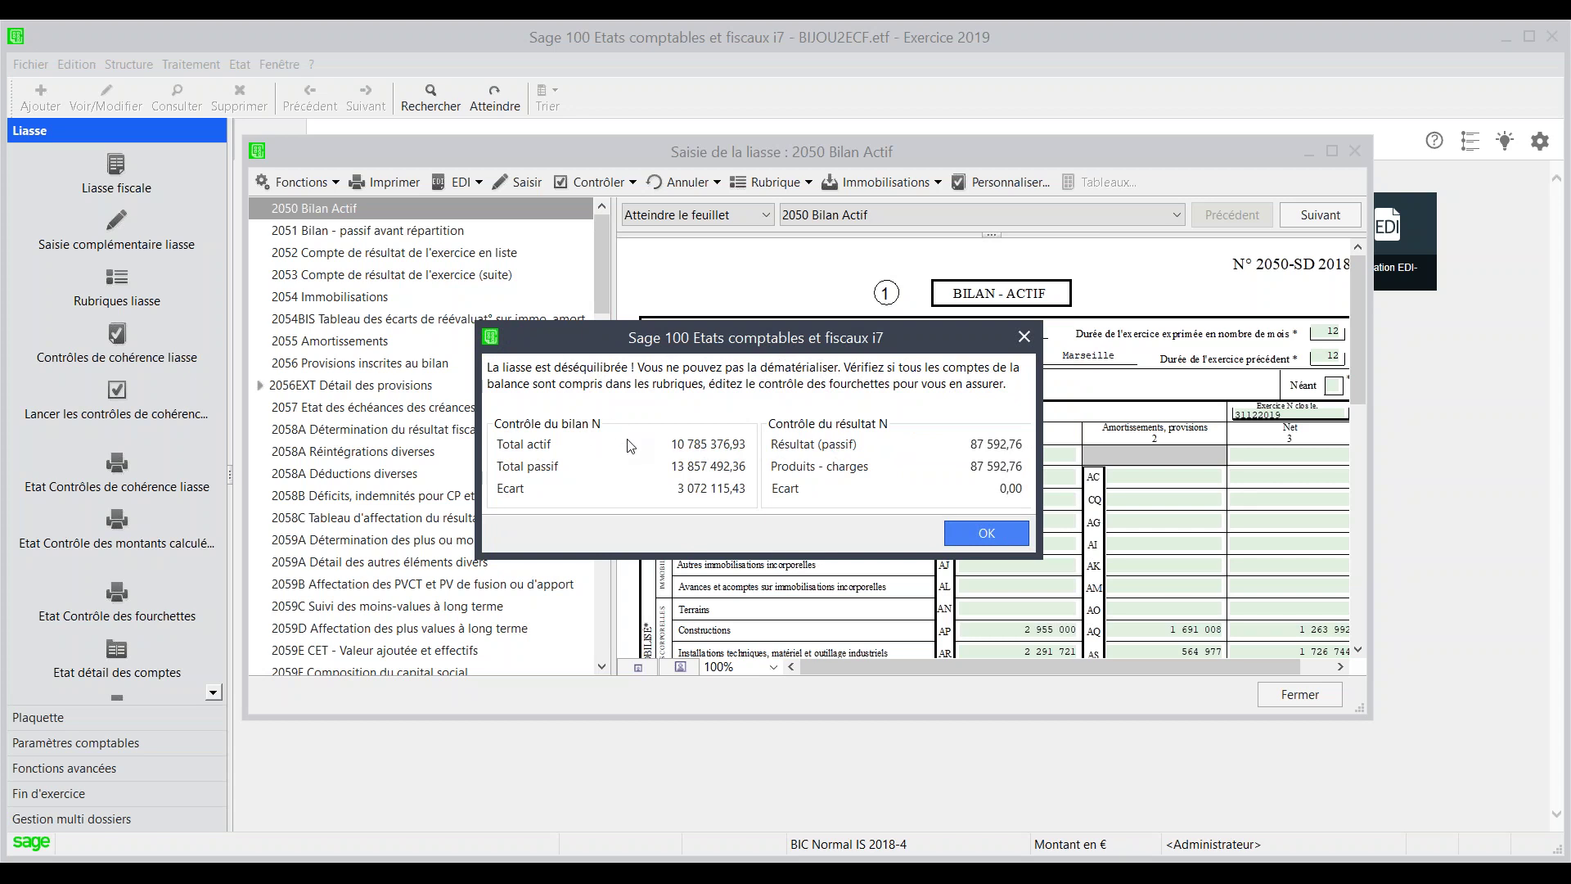
click(966, 532)
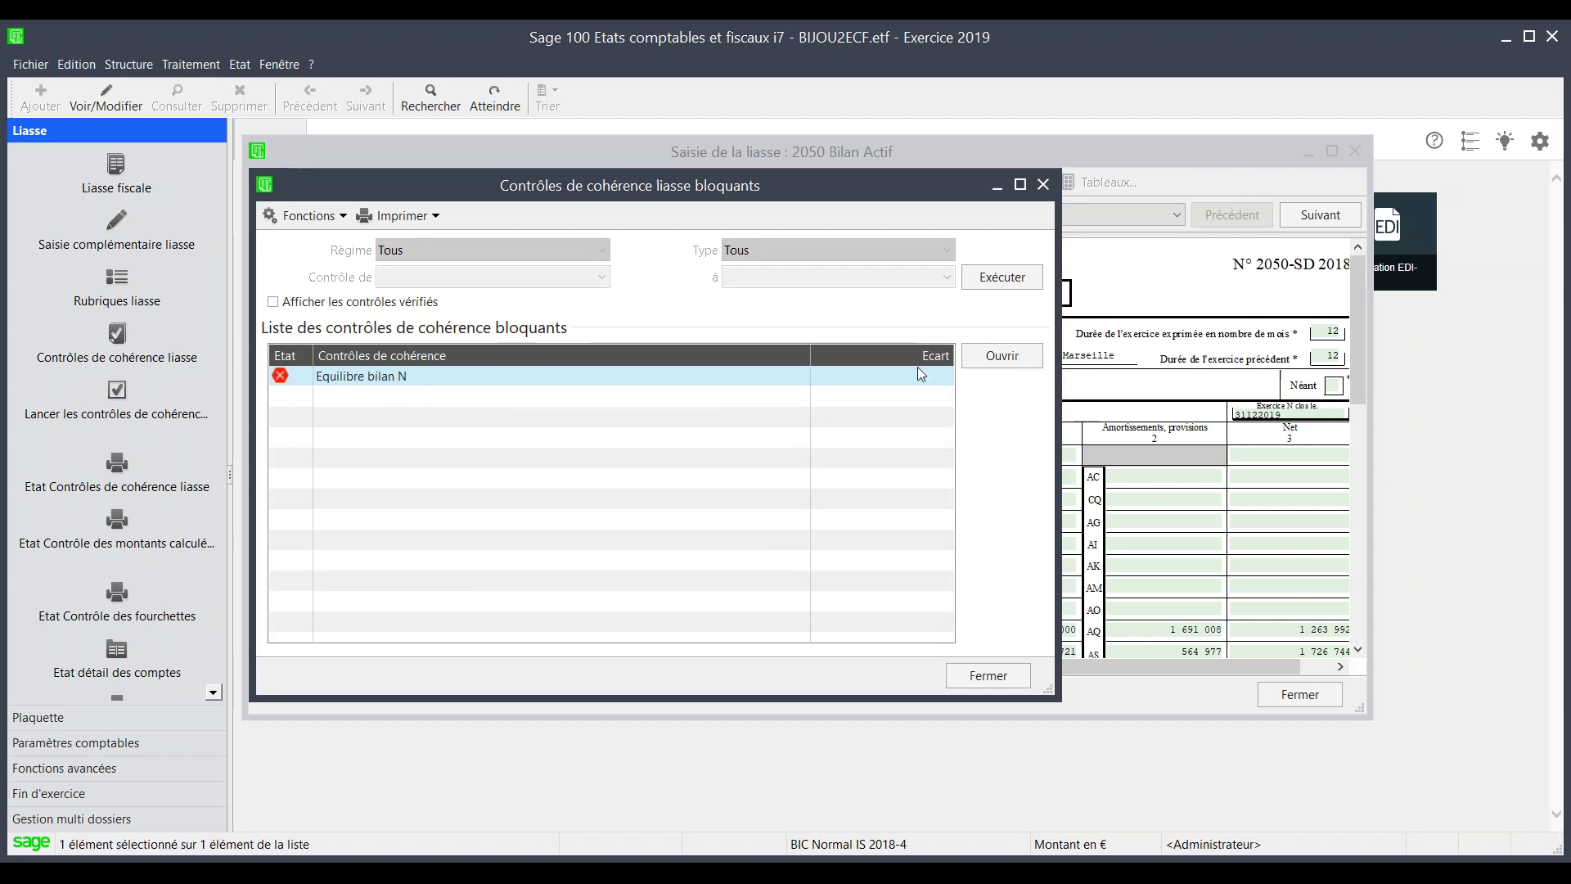
click(988, 676)
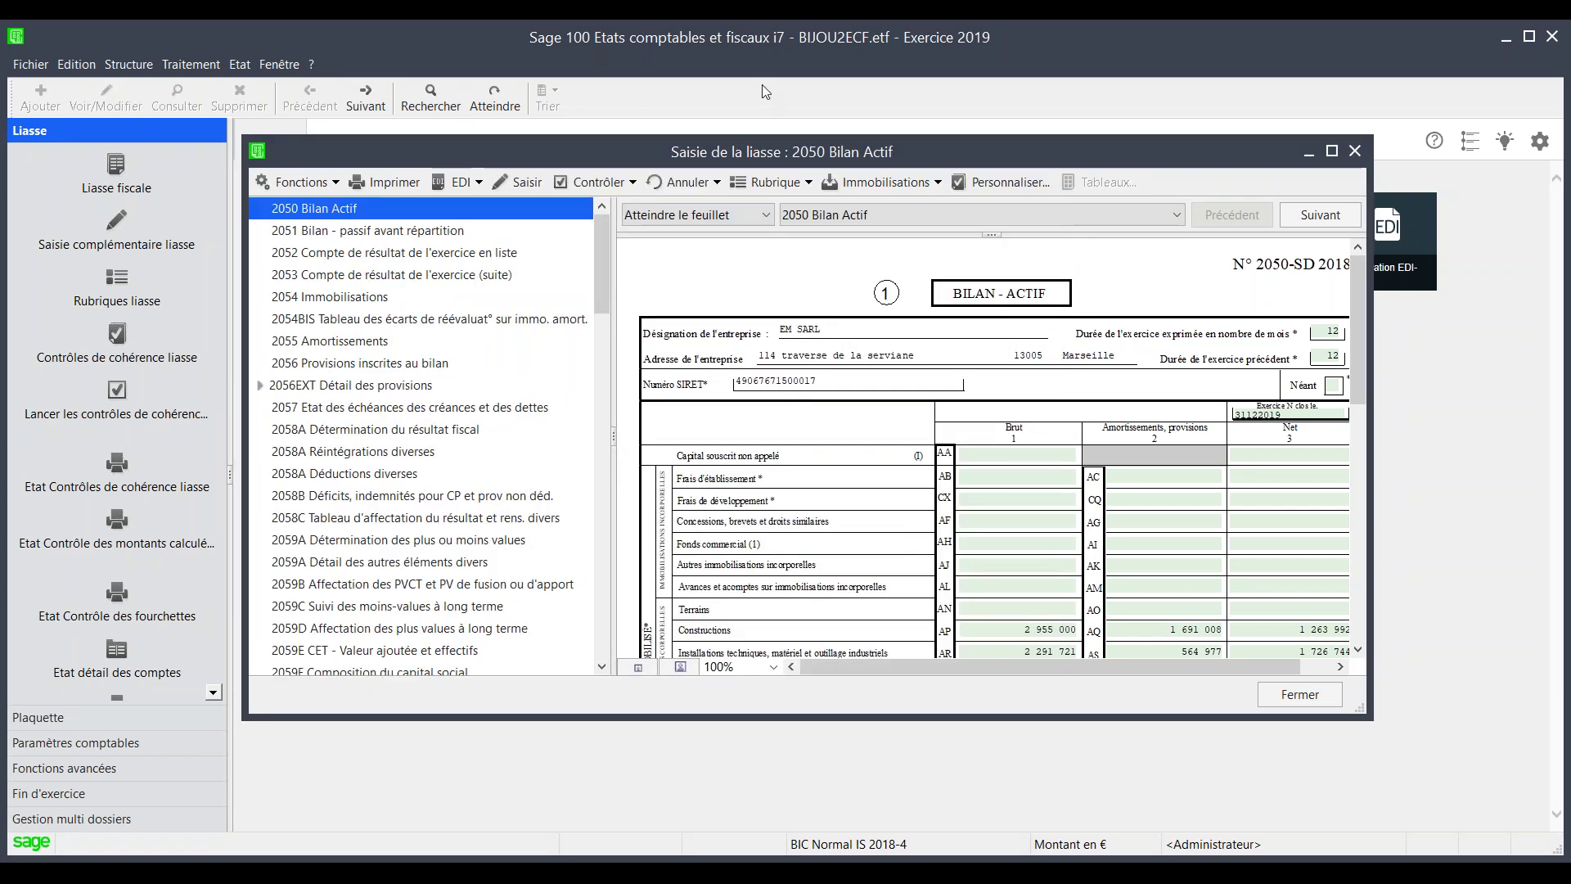
Enlarge the tax return window and show the rubric references on 2050 Bilan Actif, and hide them again from the Constructions depreciation cell
drag(650, 148, 641, 136)
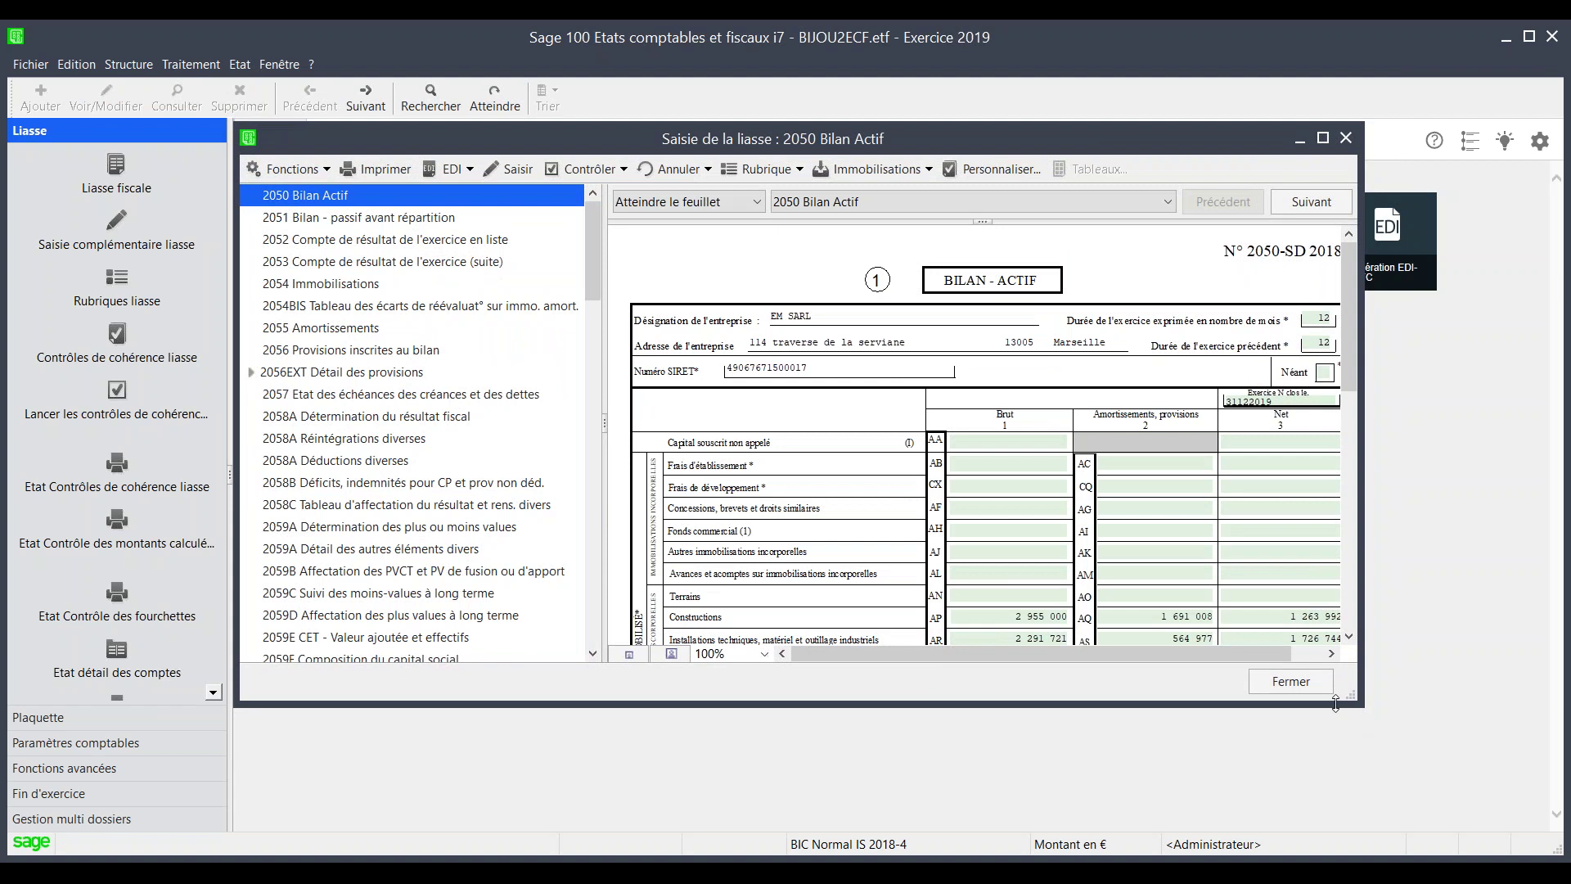
drag(1336, 703, 1414, 830)
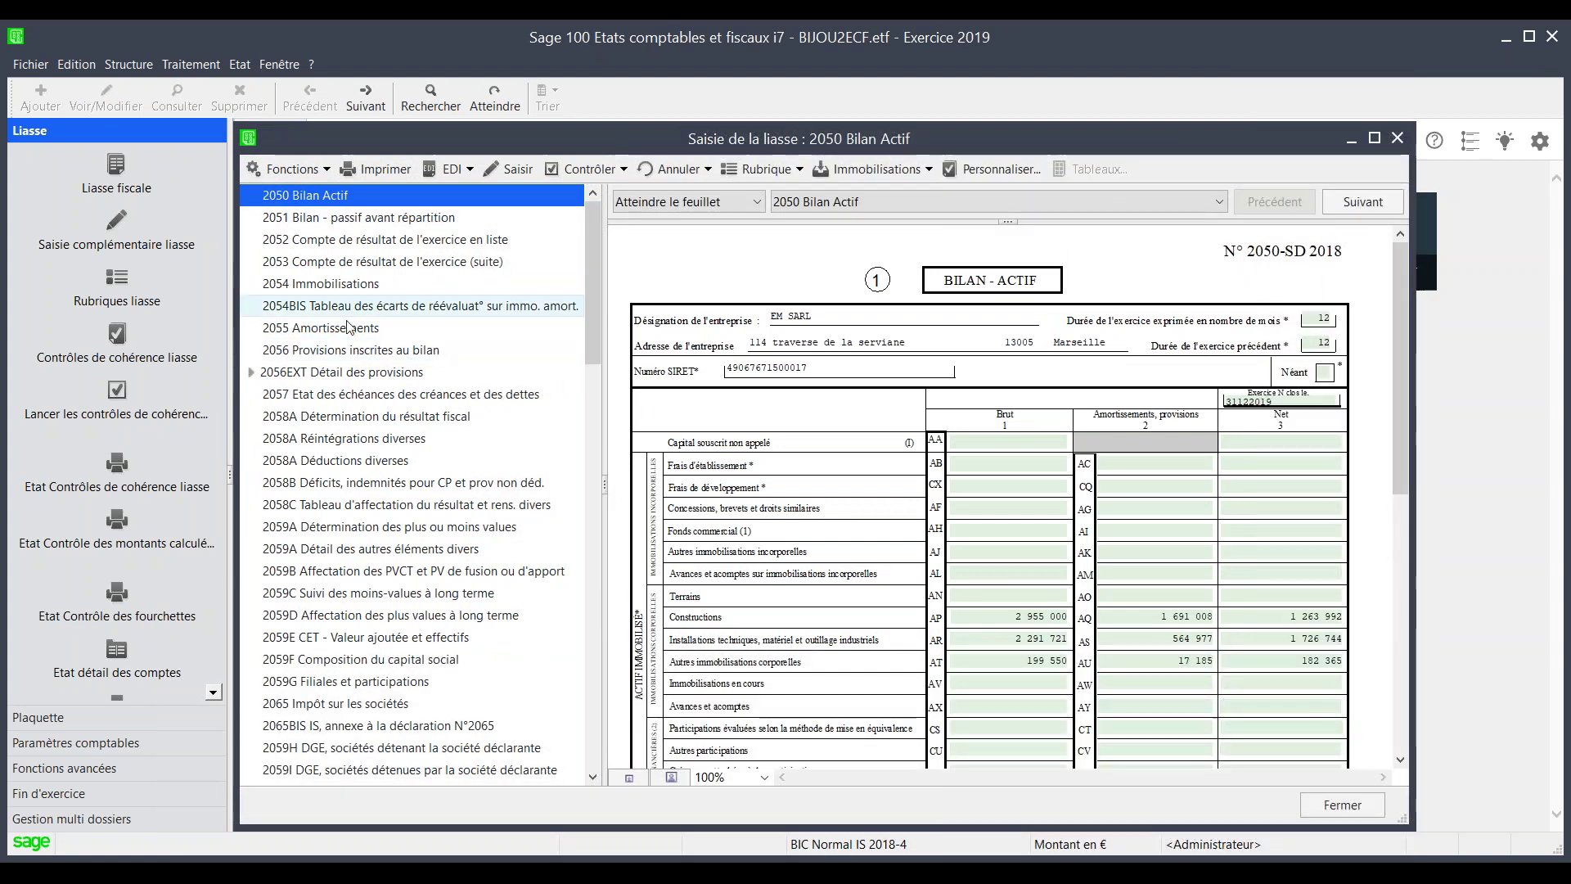
click(1157, 615)
double_click(1171, 616)
right_click(1171, 617)
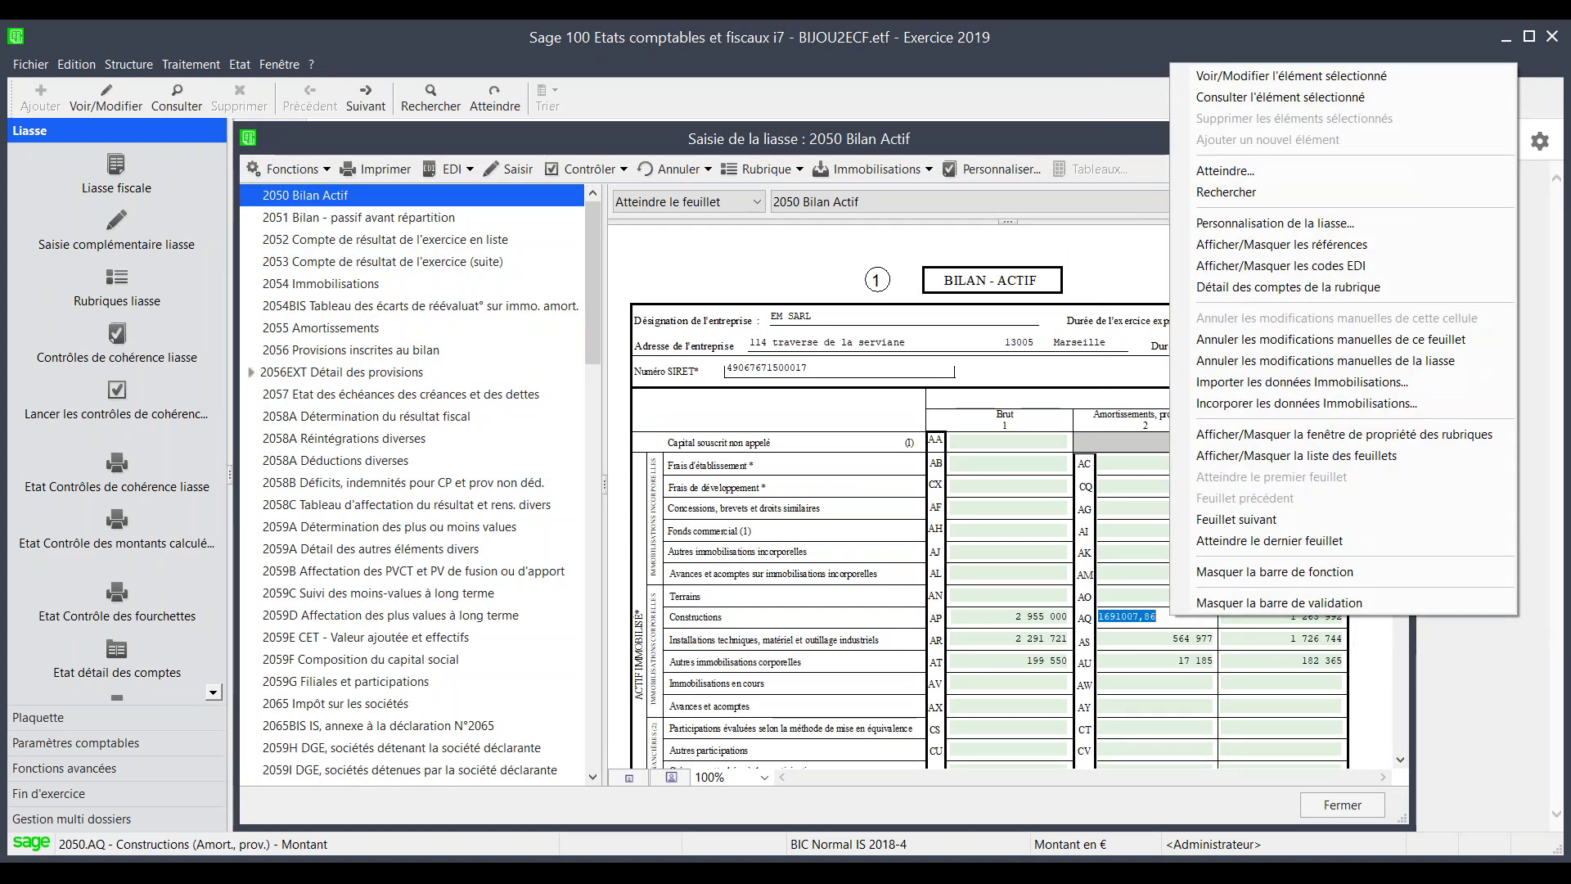
click(1269, 248)
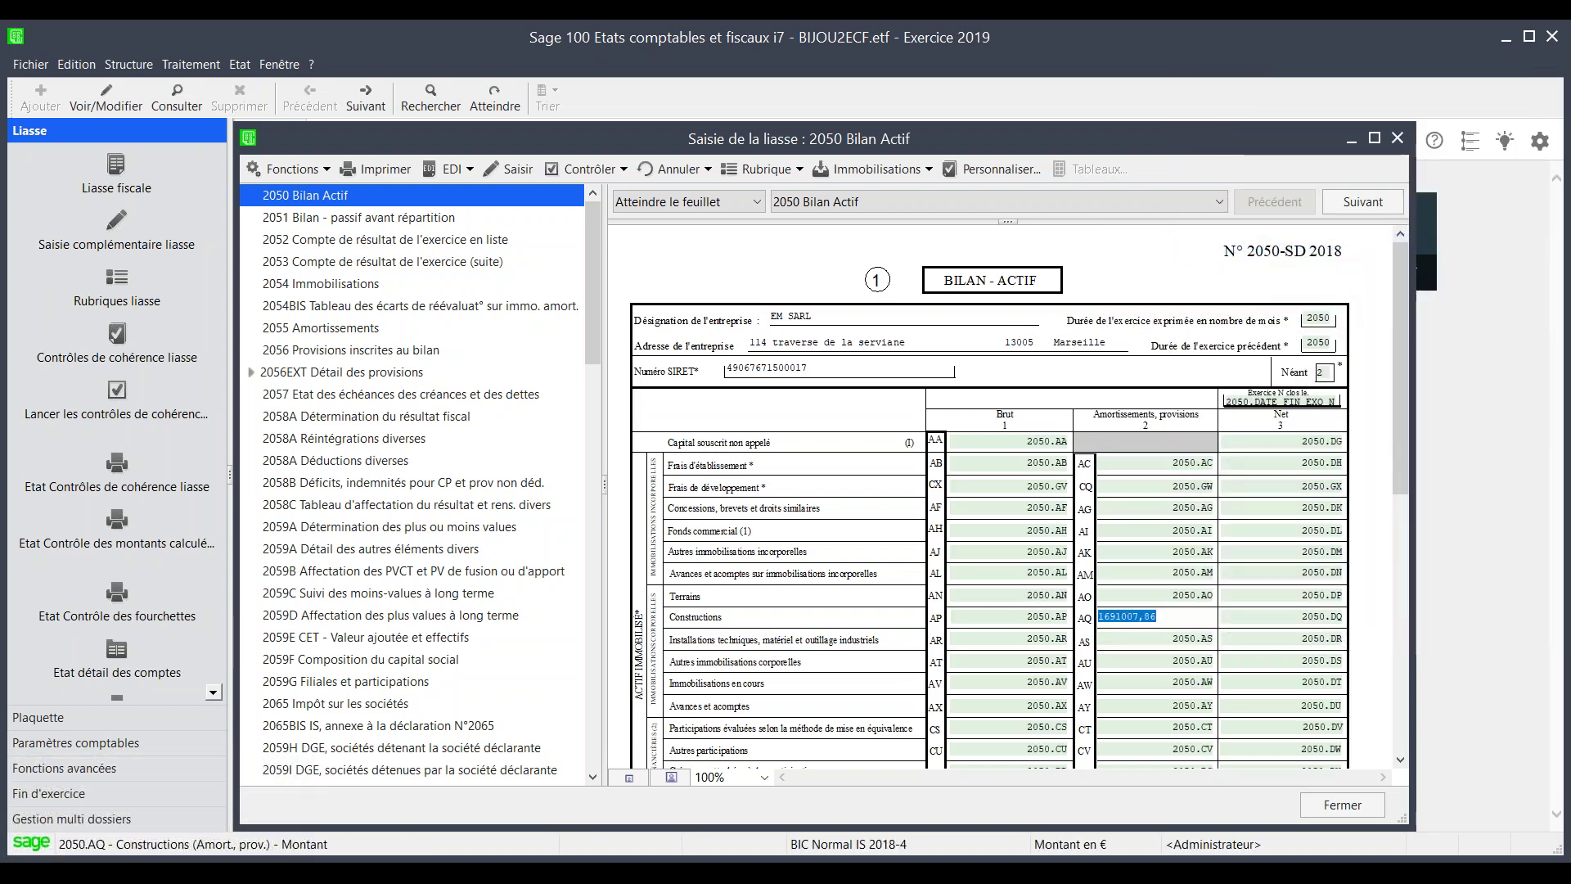
right_click(1168, 618)
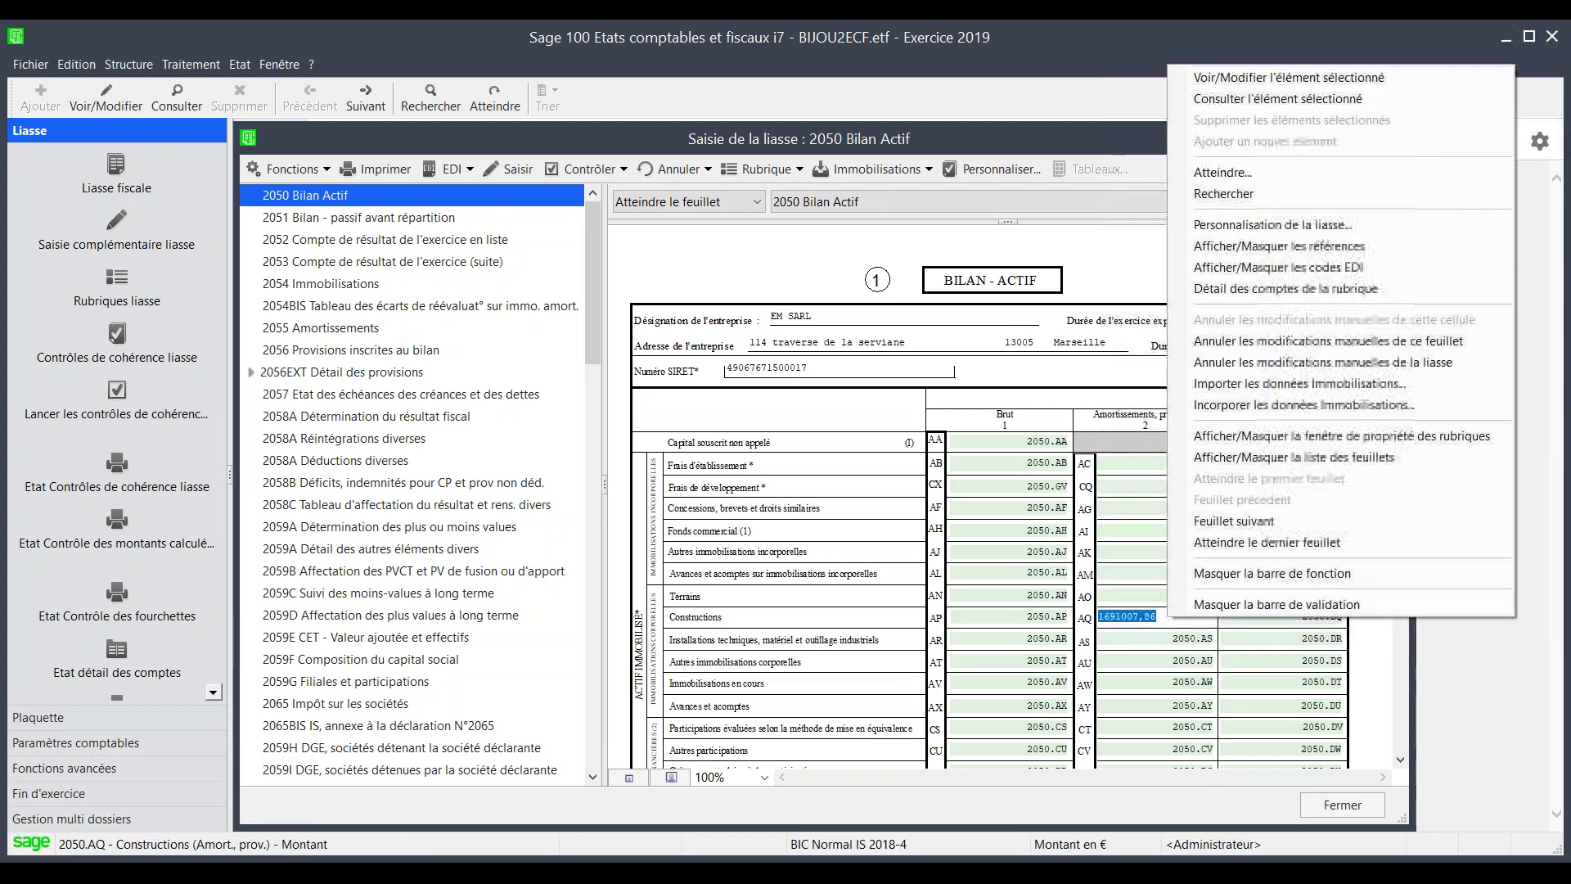
click(1260, 248)
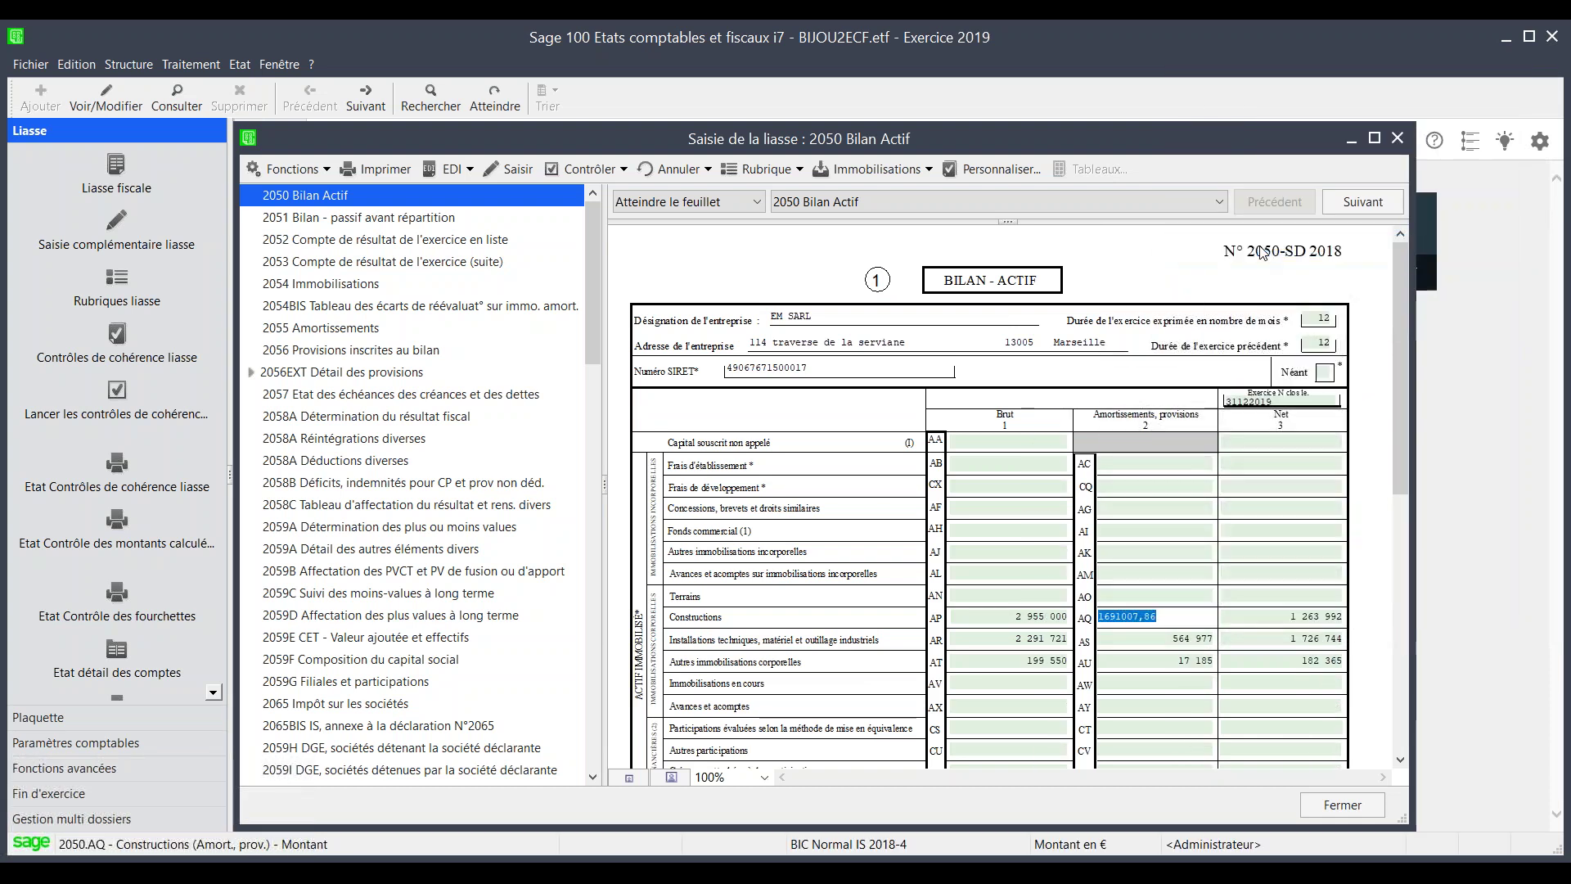
Consult the identification and formula of rubric 2050.AQ Constructions (Amort., prov.), and close it without changes
right_click(1172, 620)
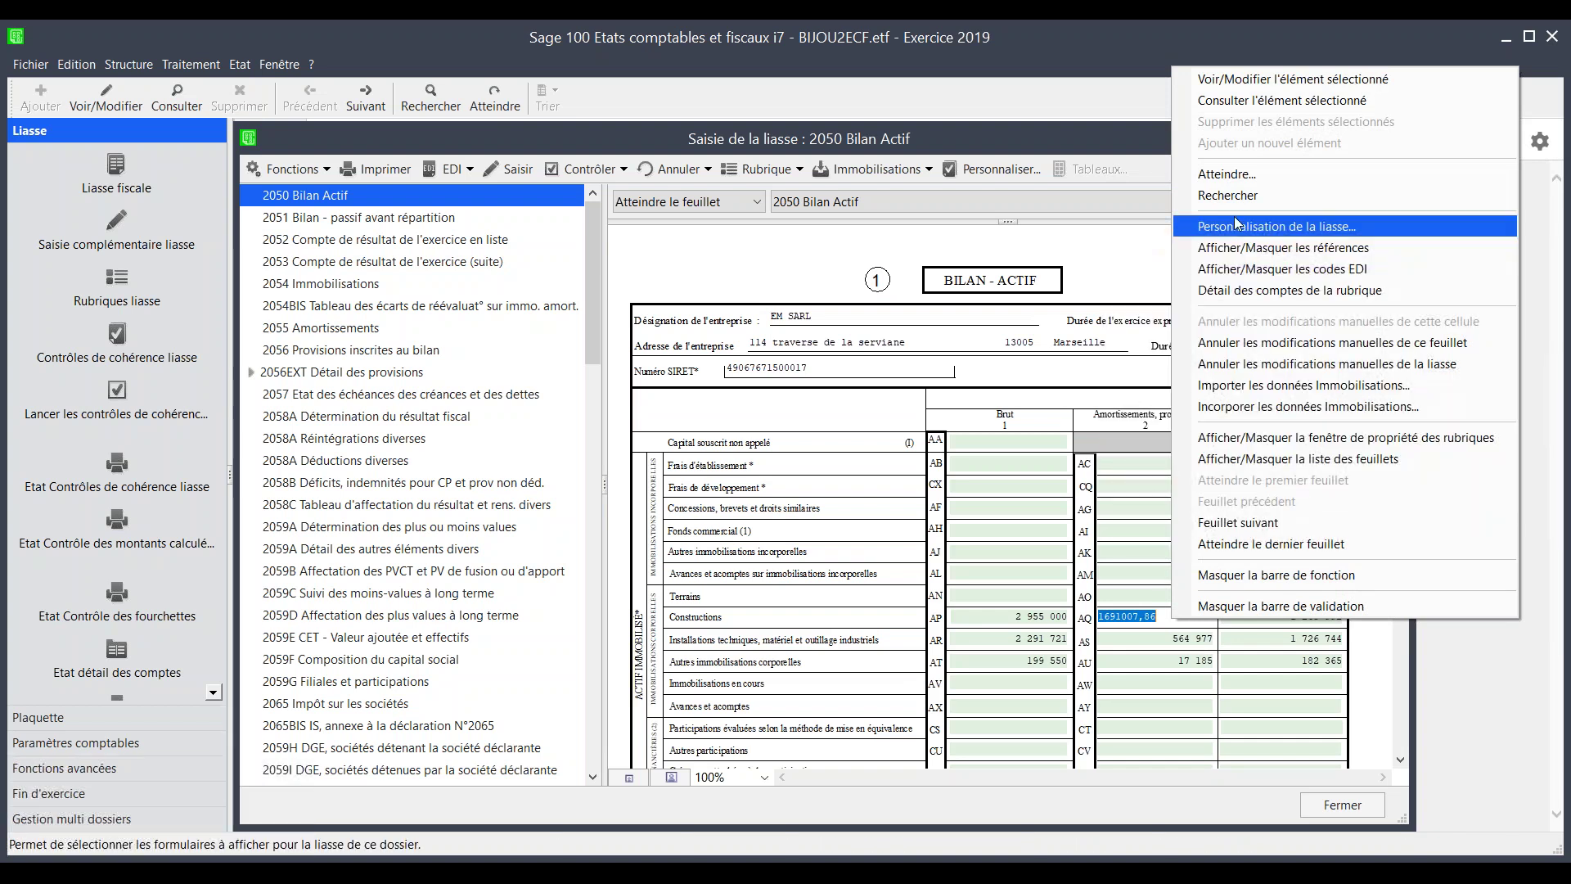
click(1252, 101)
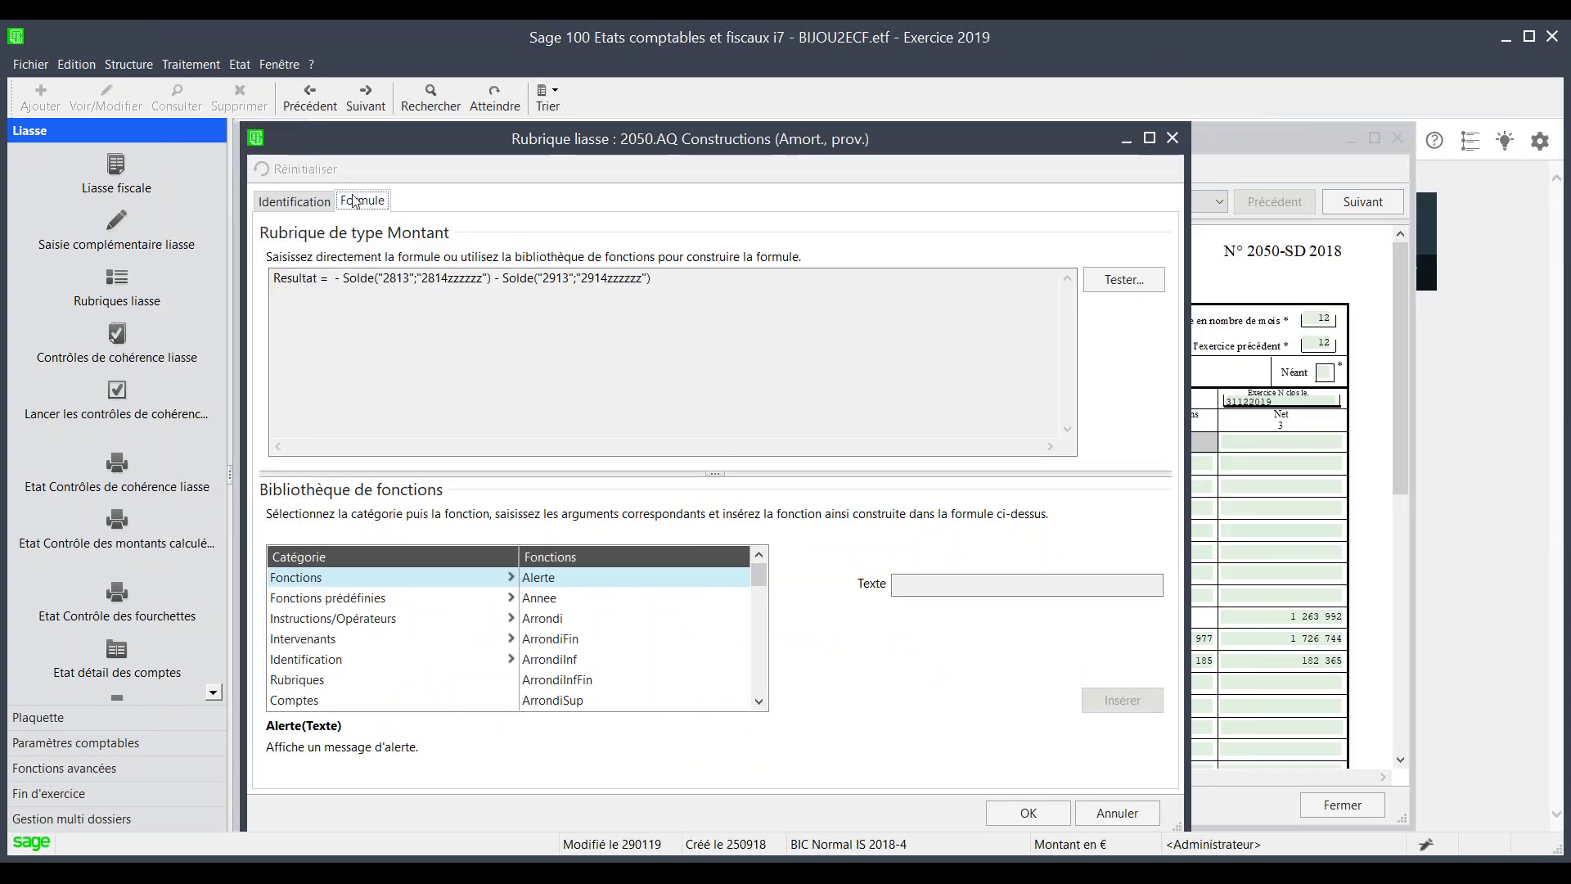
click(296, 201)
click(361, 200)
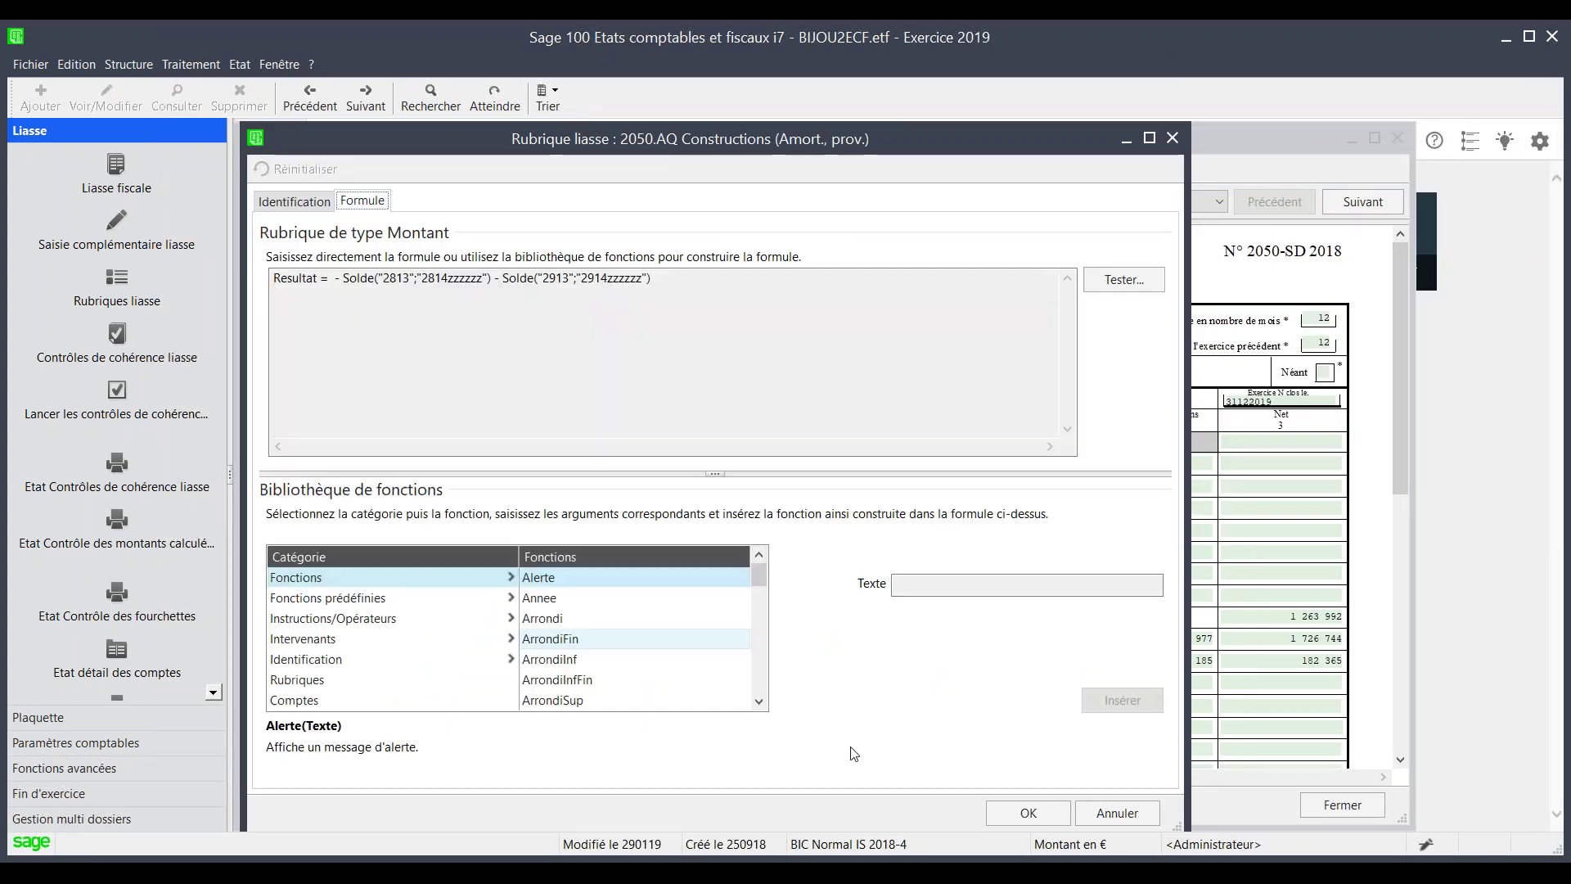
click(1118, 813)
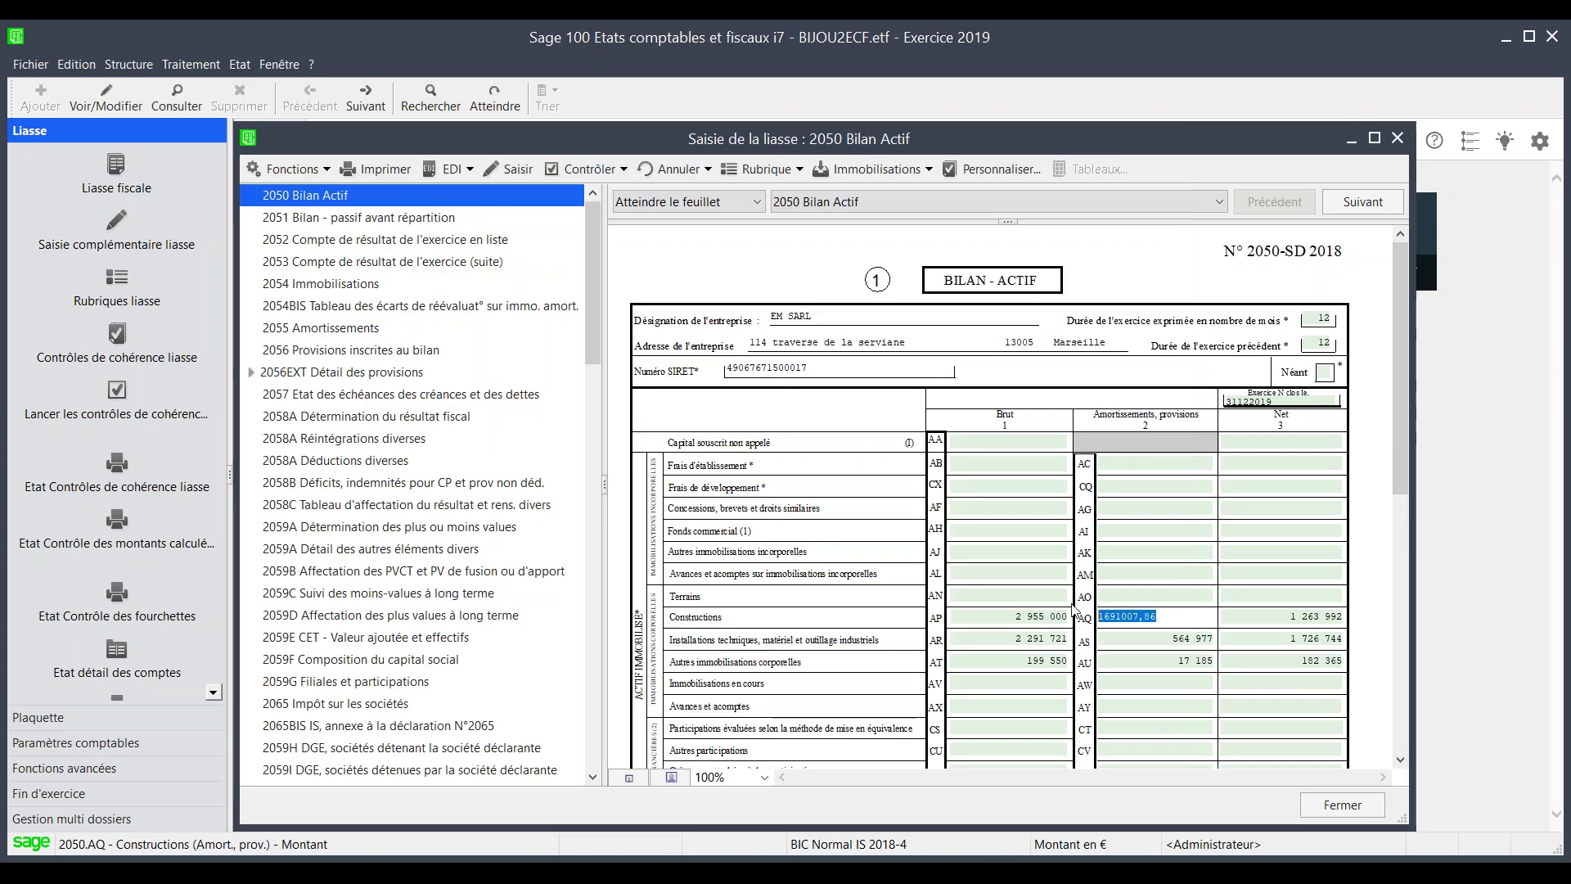
Manually override the Constructions depreciation amount (AQ) on 2050 Bilan Actif with 555555
text(555555)
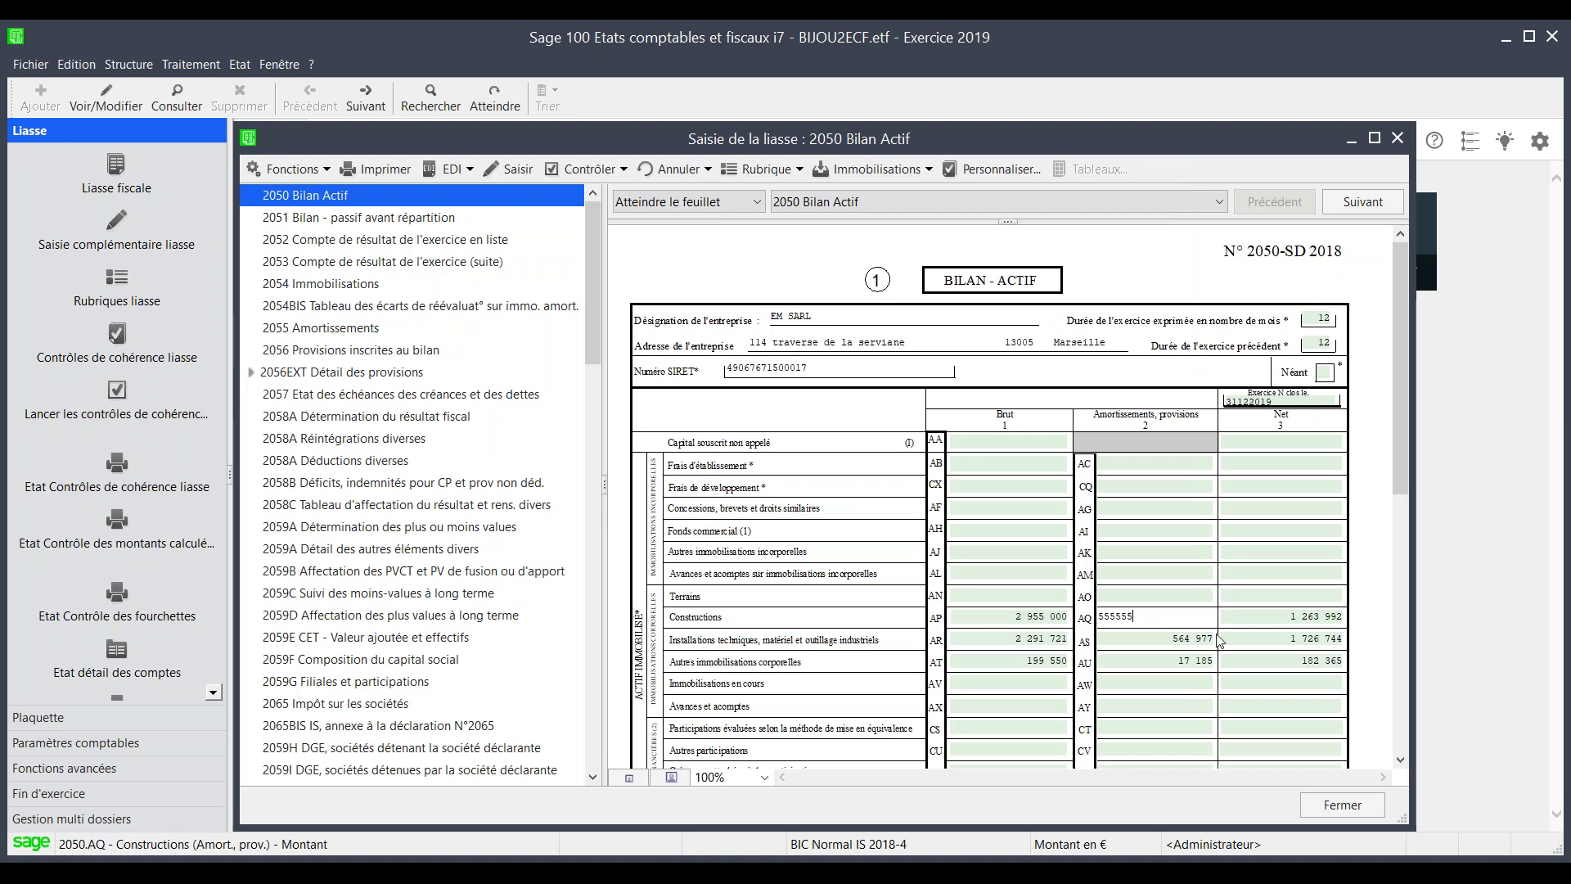
click(1160, 596)
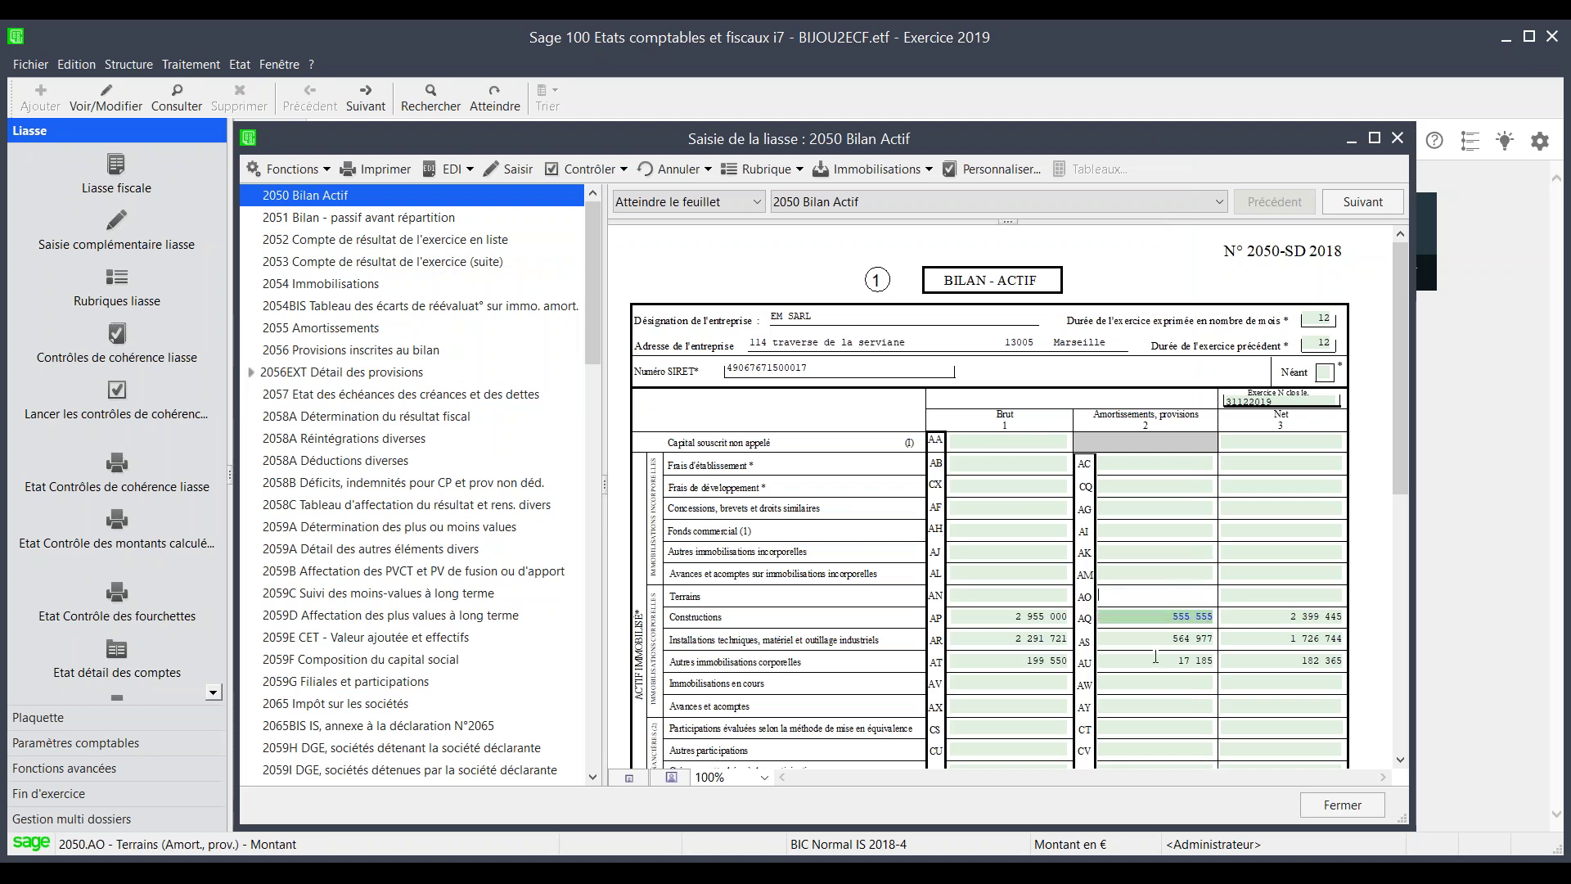
drag(855, 141, 855, 139)
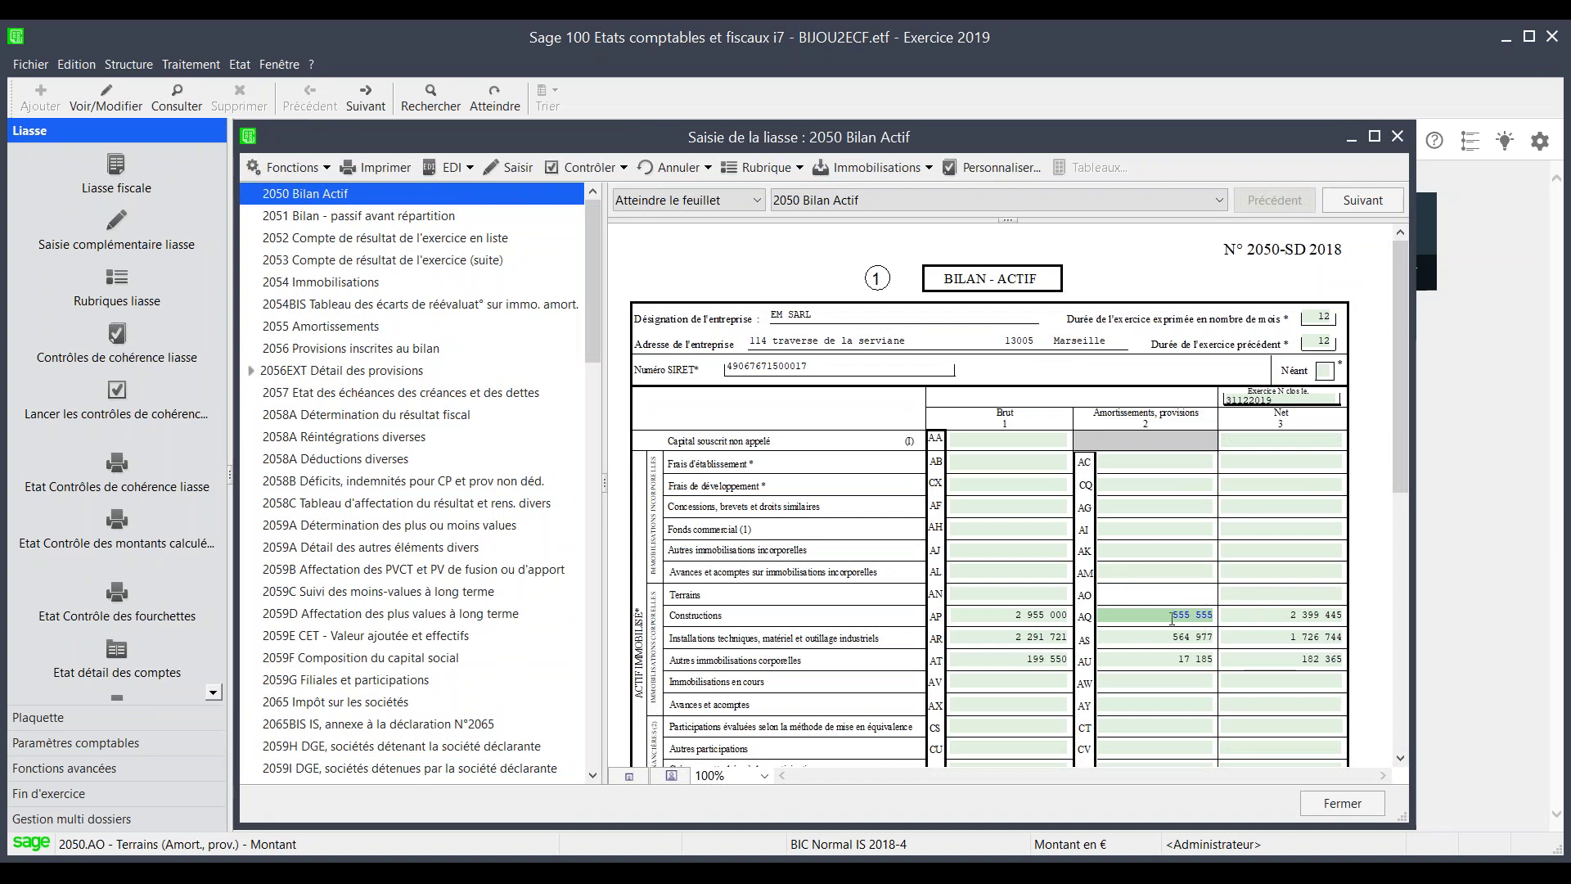
click(1255, 617)
click(1158, 617)
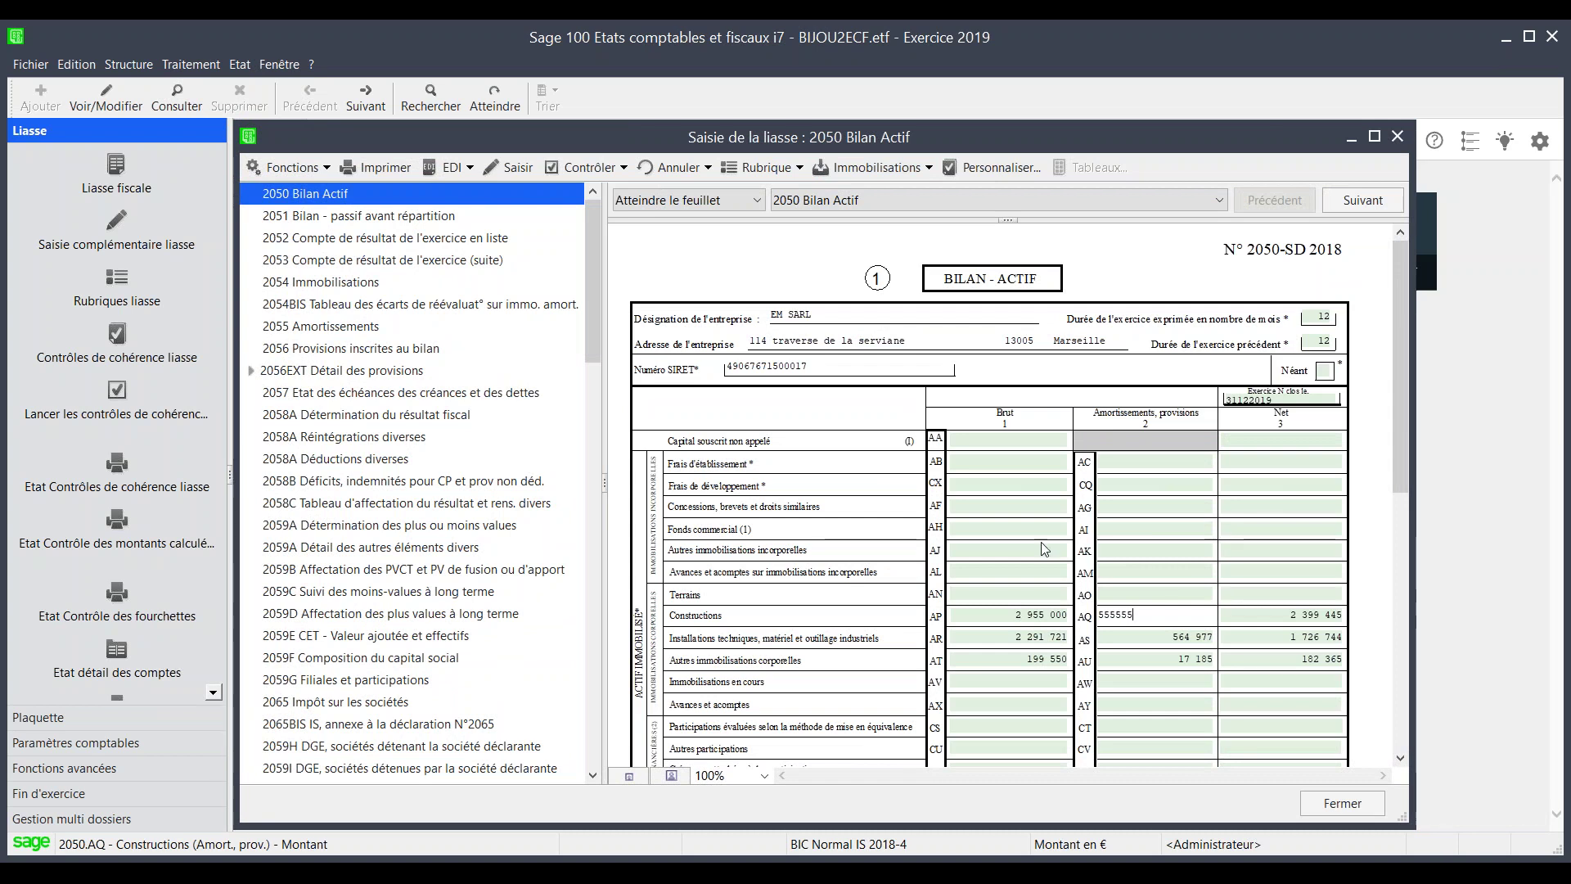
Browse other forms of the tax return, including 2053 Compte de résultat de l'exercice (suite), and return to 2055 Amortissements
click(434, 327)
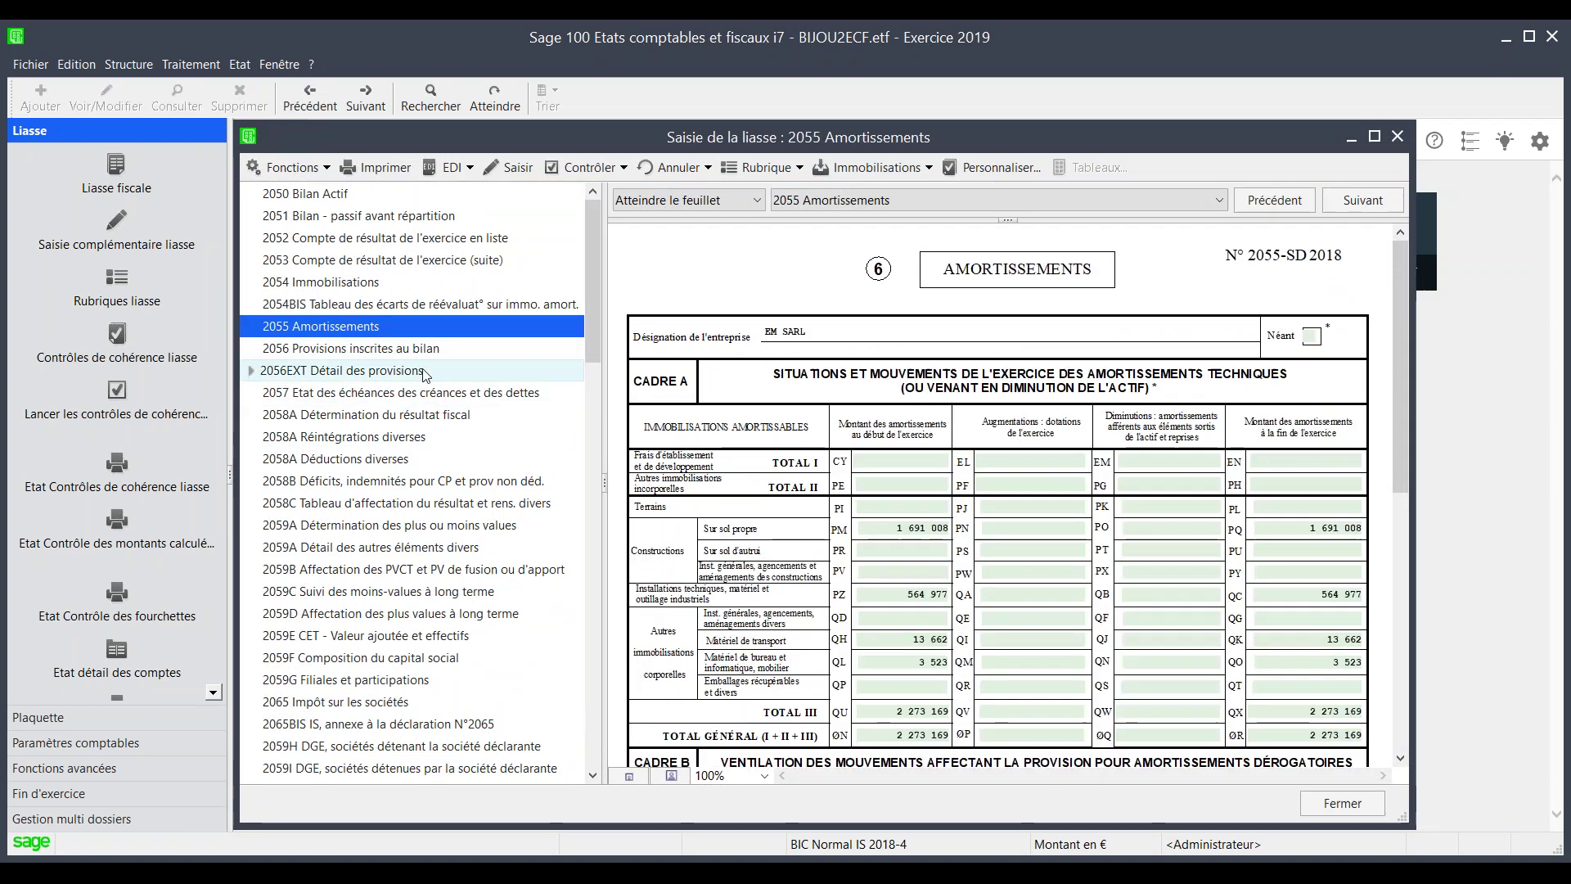
click(395, 460)
click(374, 260)
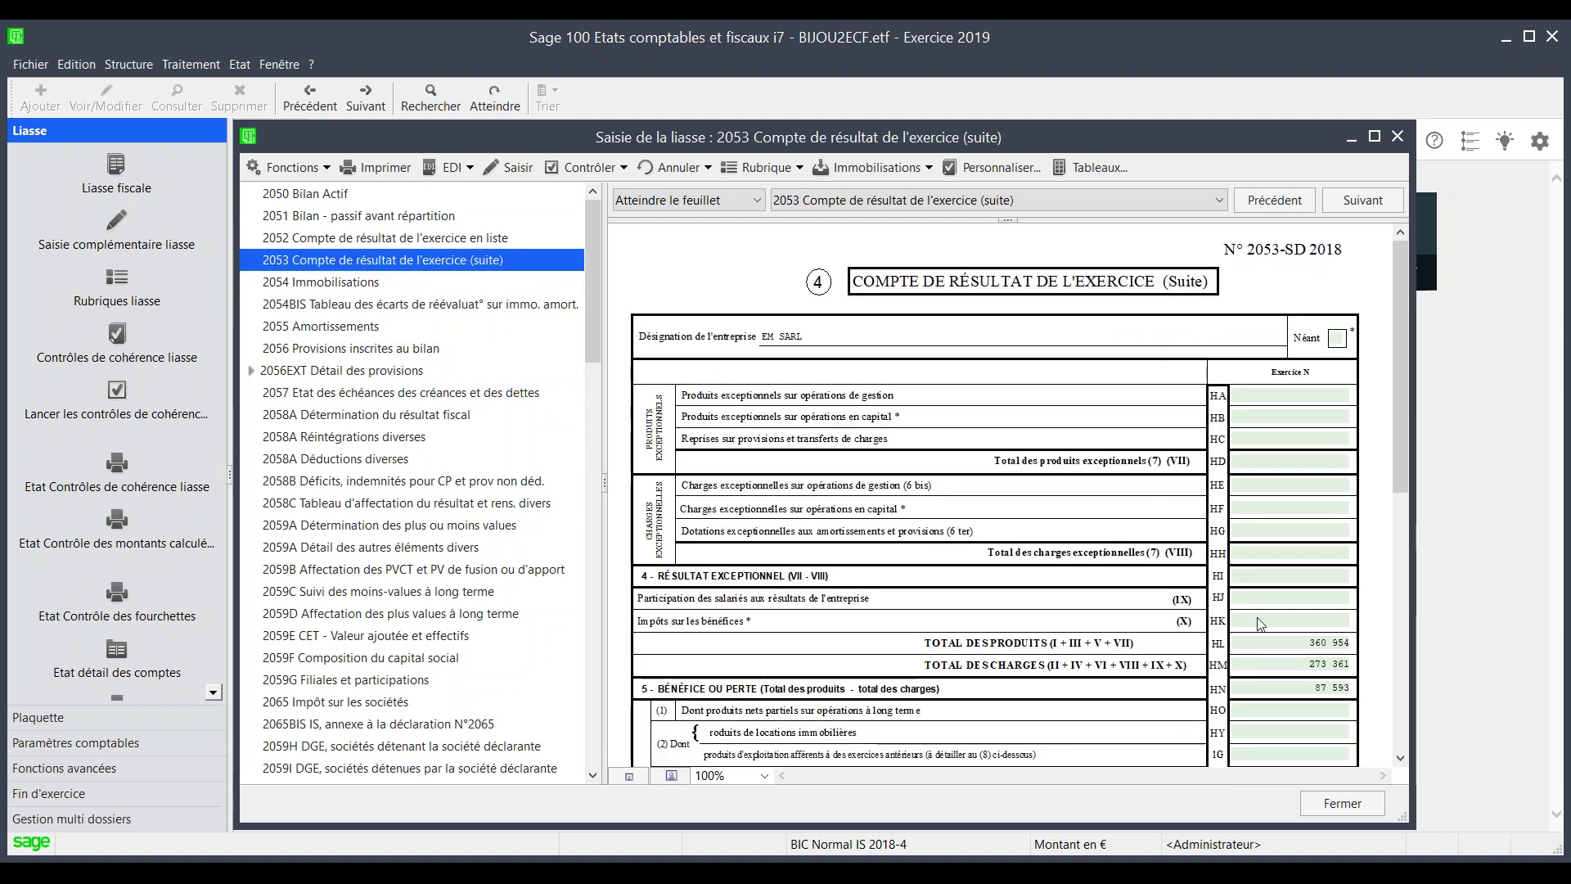
click(345, 309)
click(343, 331)
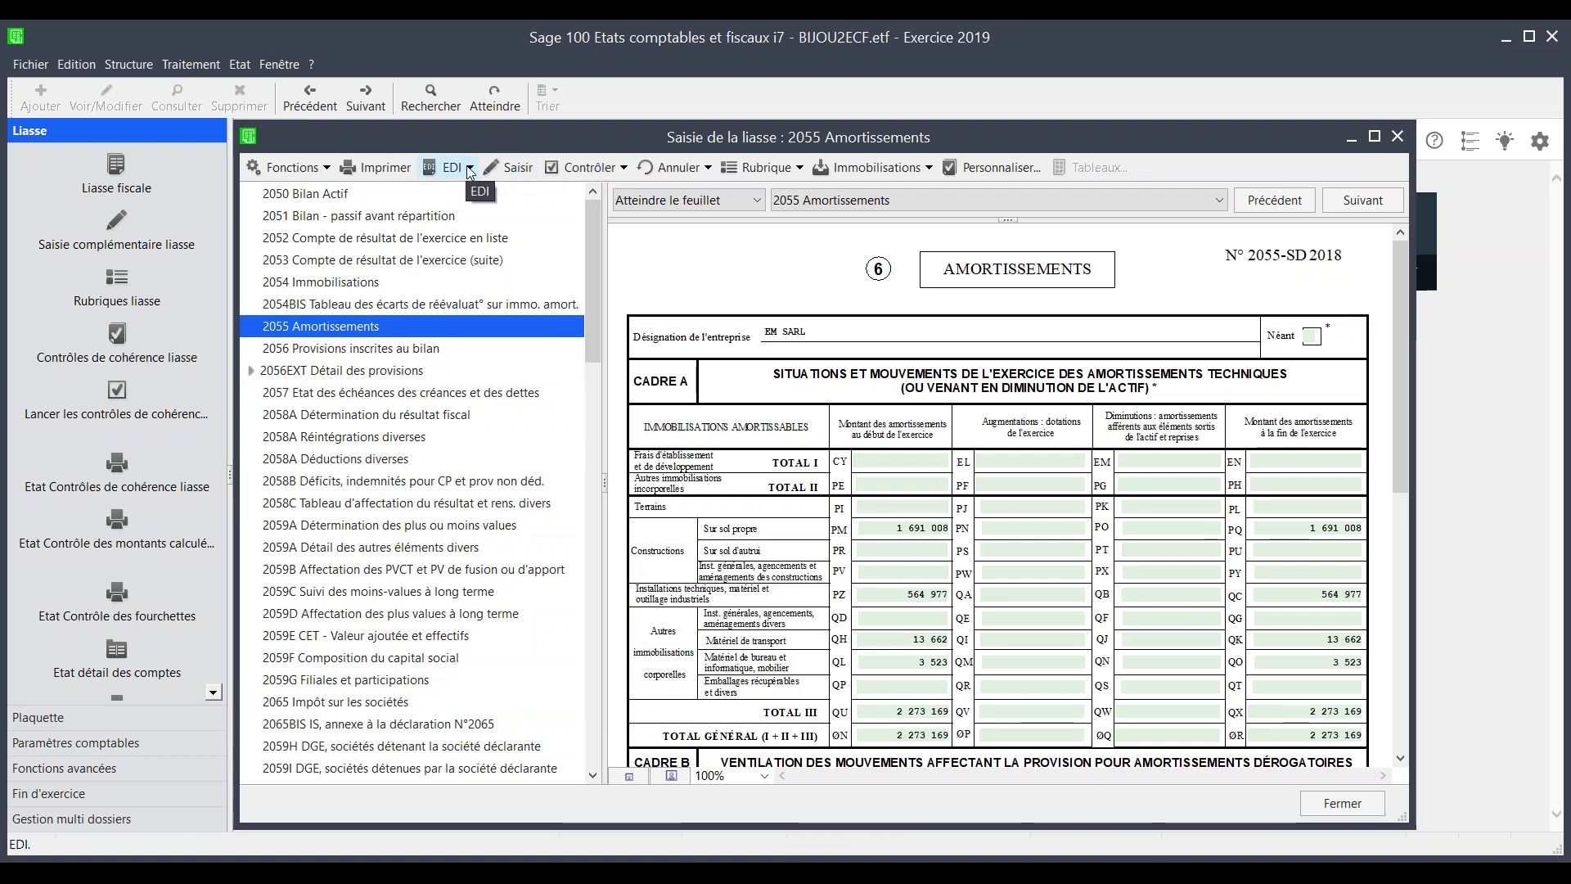
Run the coherence checks on the tax return from the 2055 Amortissements form
click(770, 169)
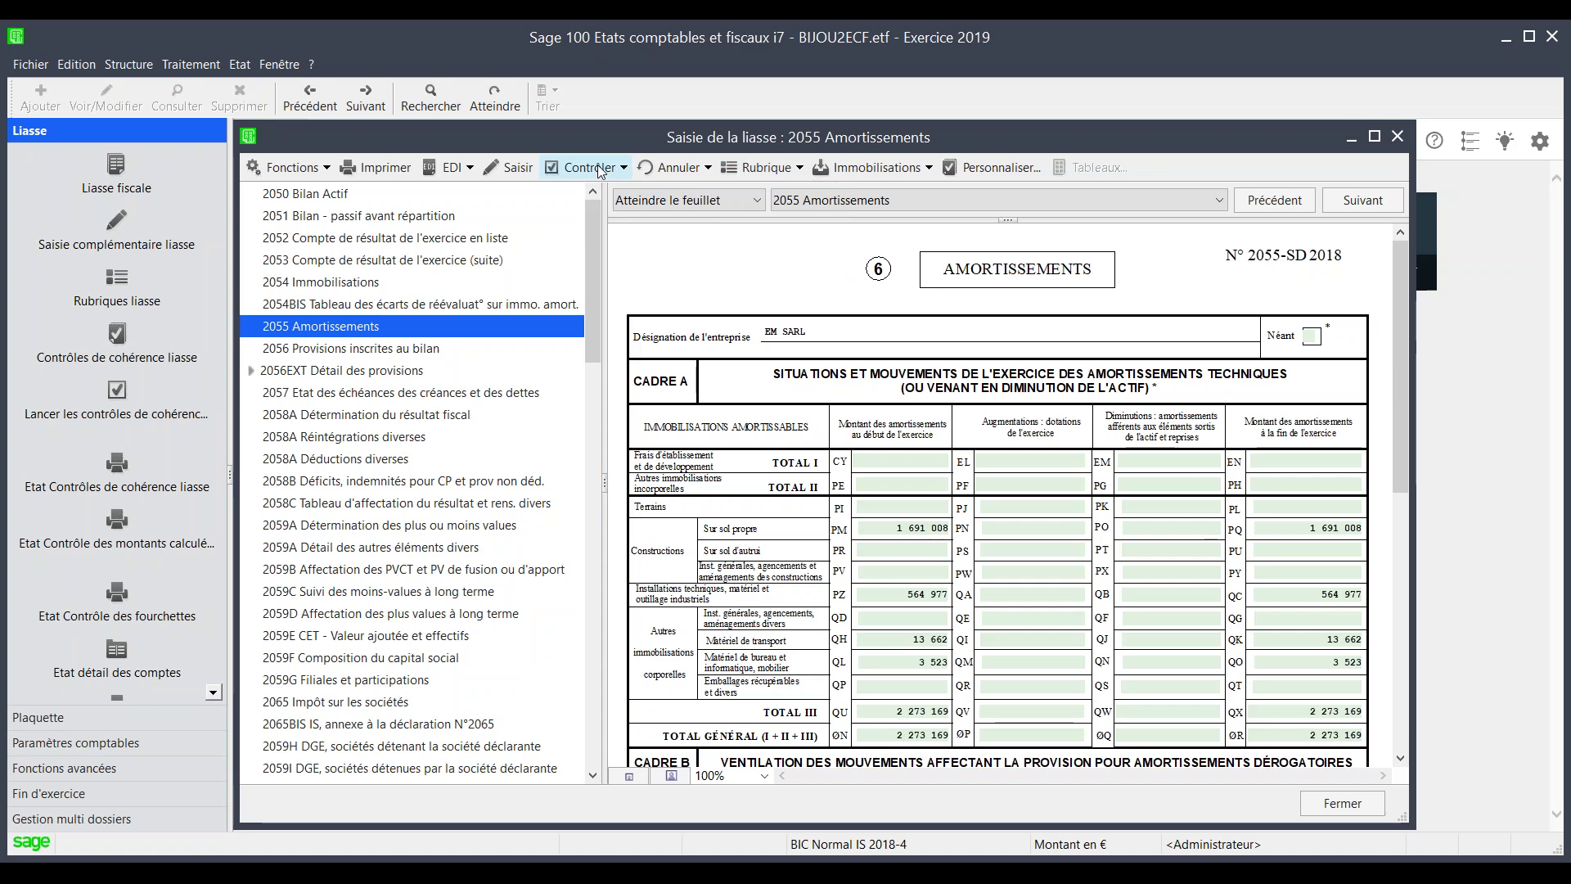
click(601, 168)
click(601, 197)
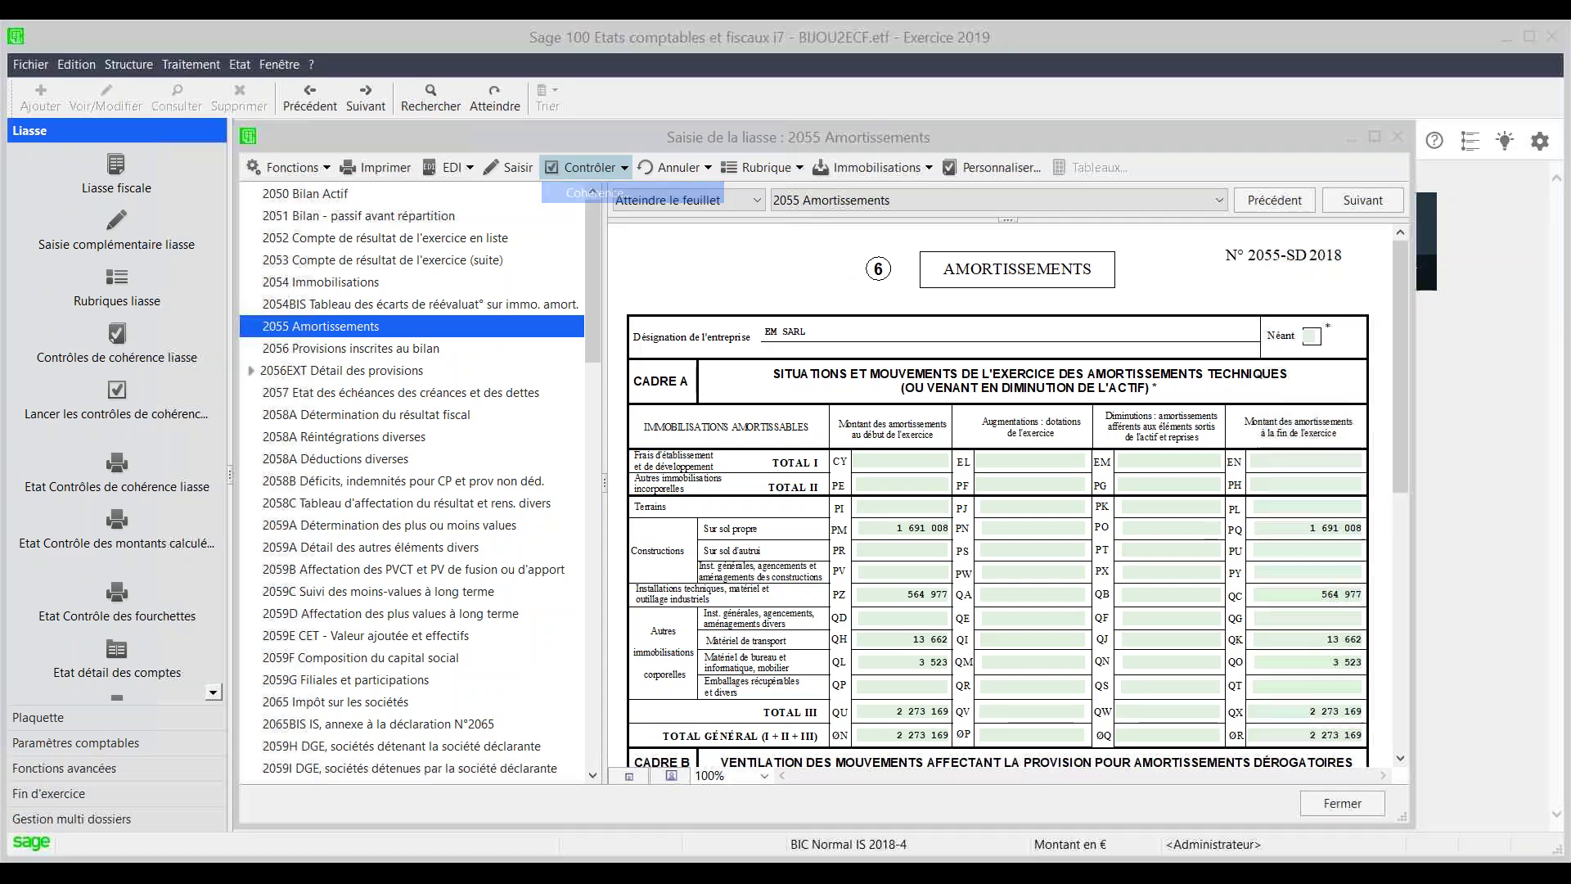
click(948, 525)
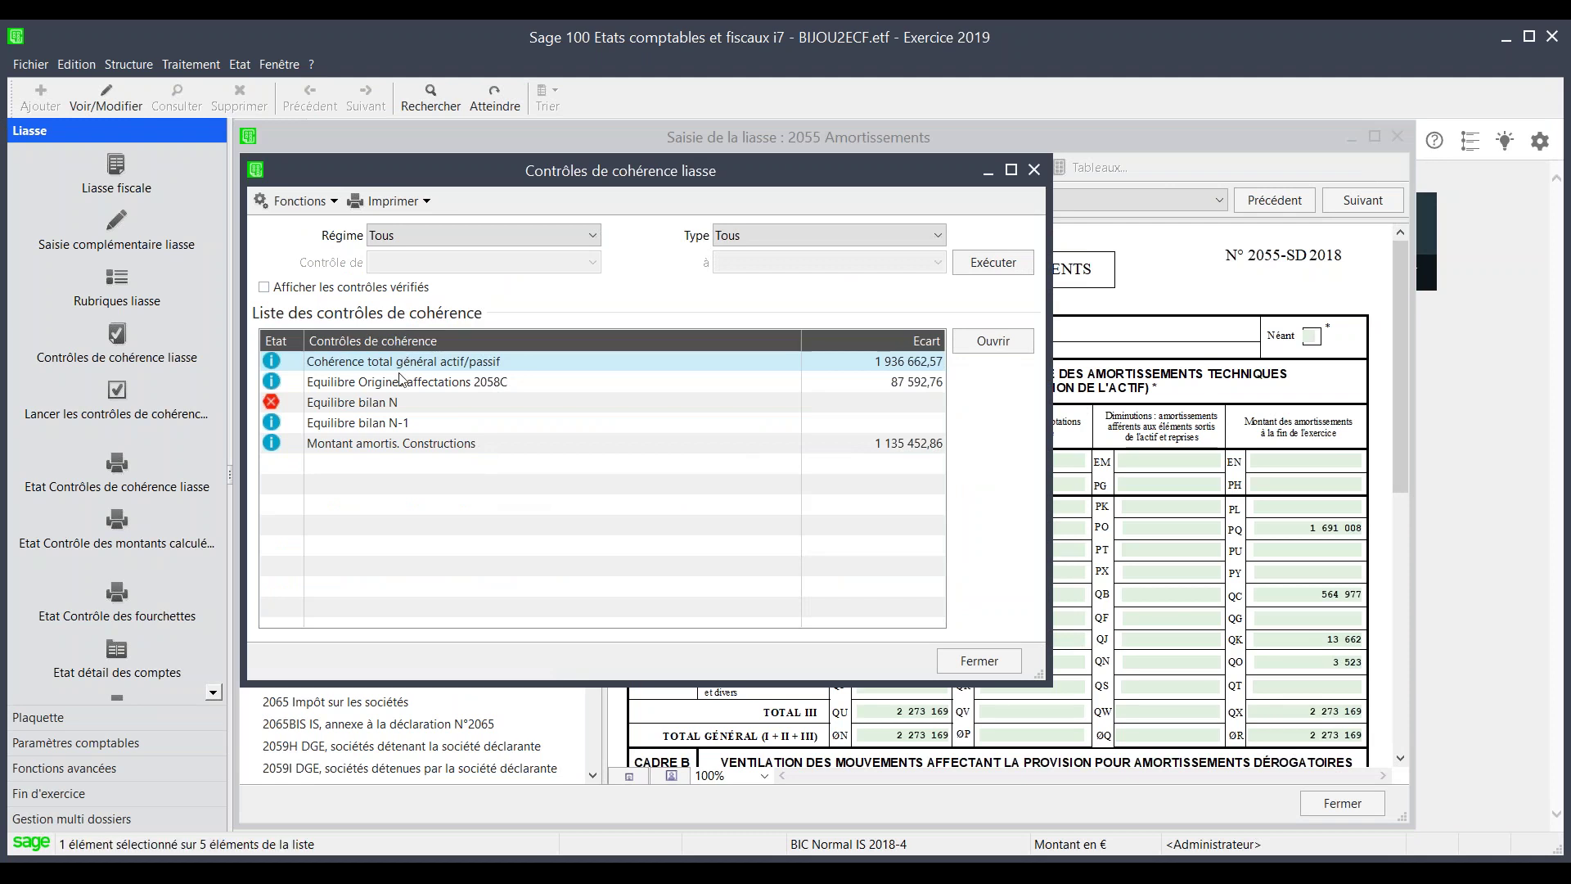
Examine the formula and values behind the Montant amortis. Constructions coherence check, and close the coherence check windows
click(401, 382)
click(393, 402)
click(390, 422)
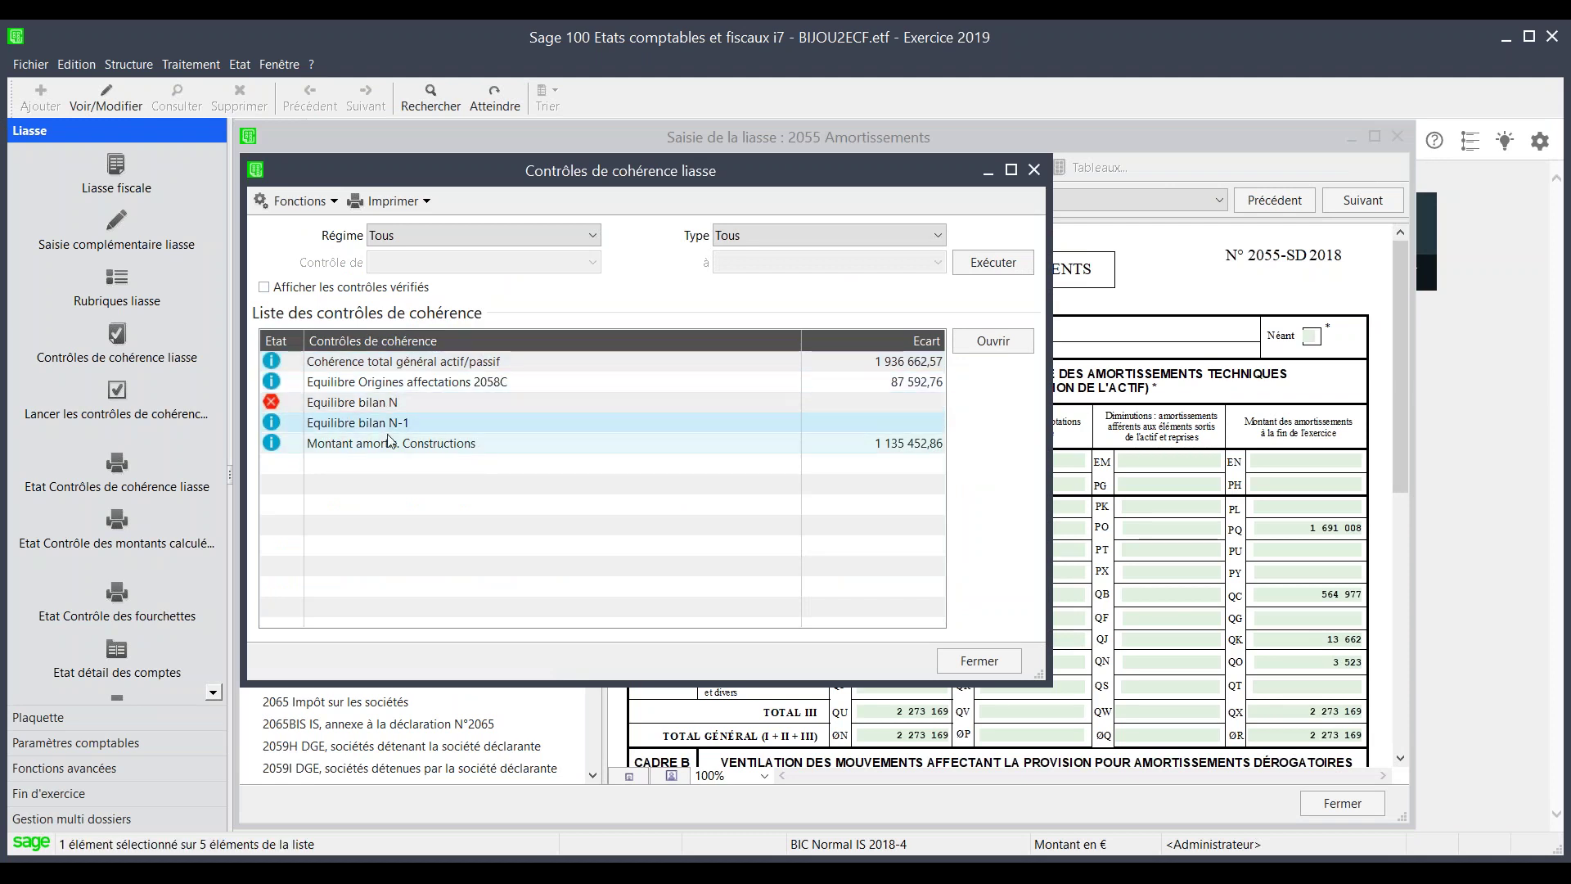
click(390, 448)
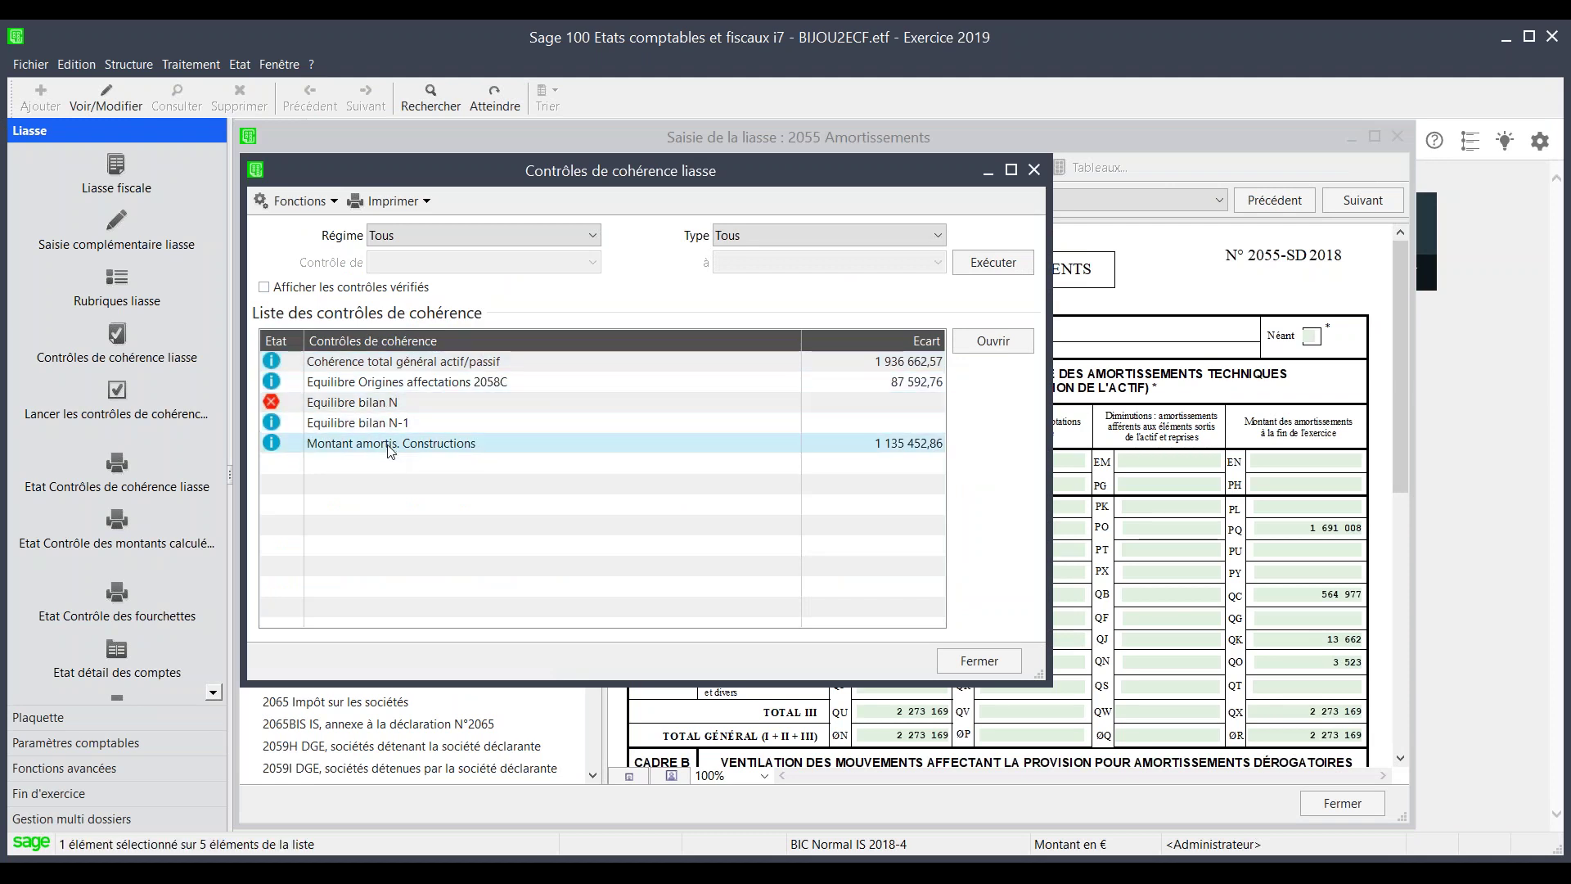
double_click(449, 442)
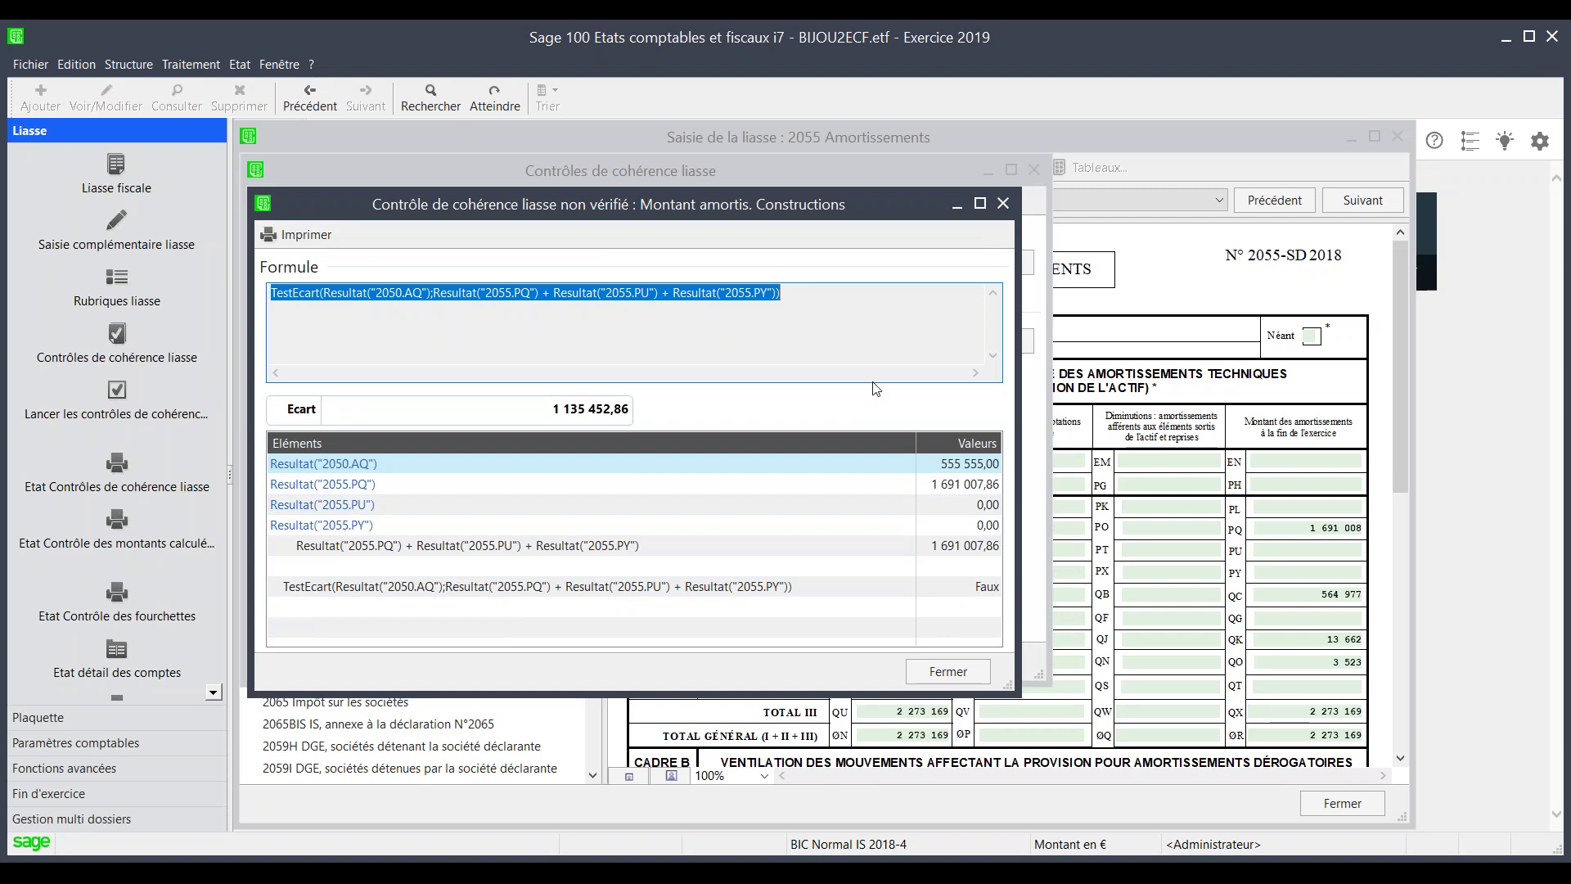
click(1003, 204)
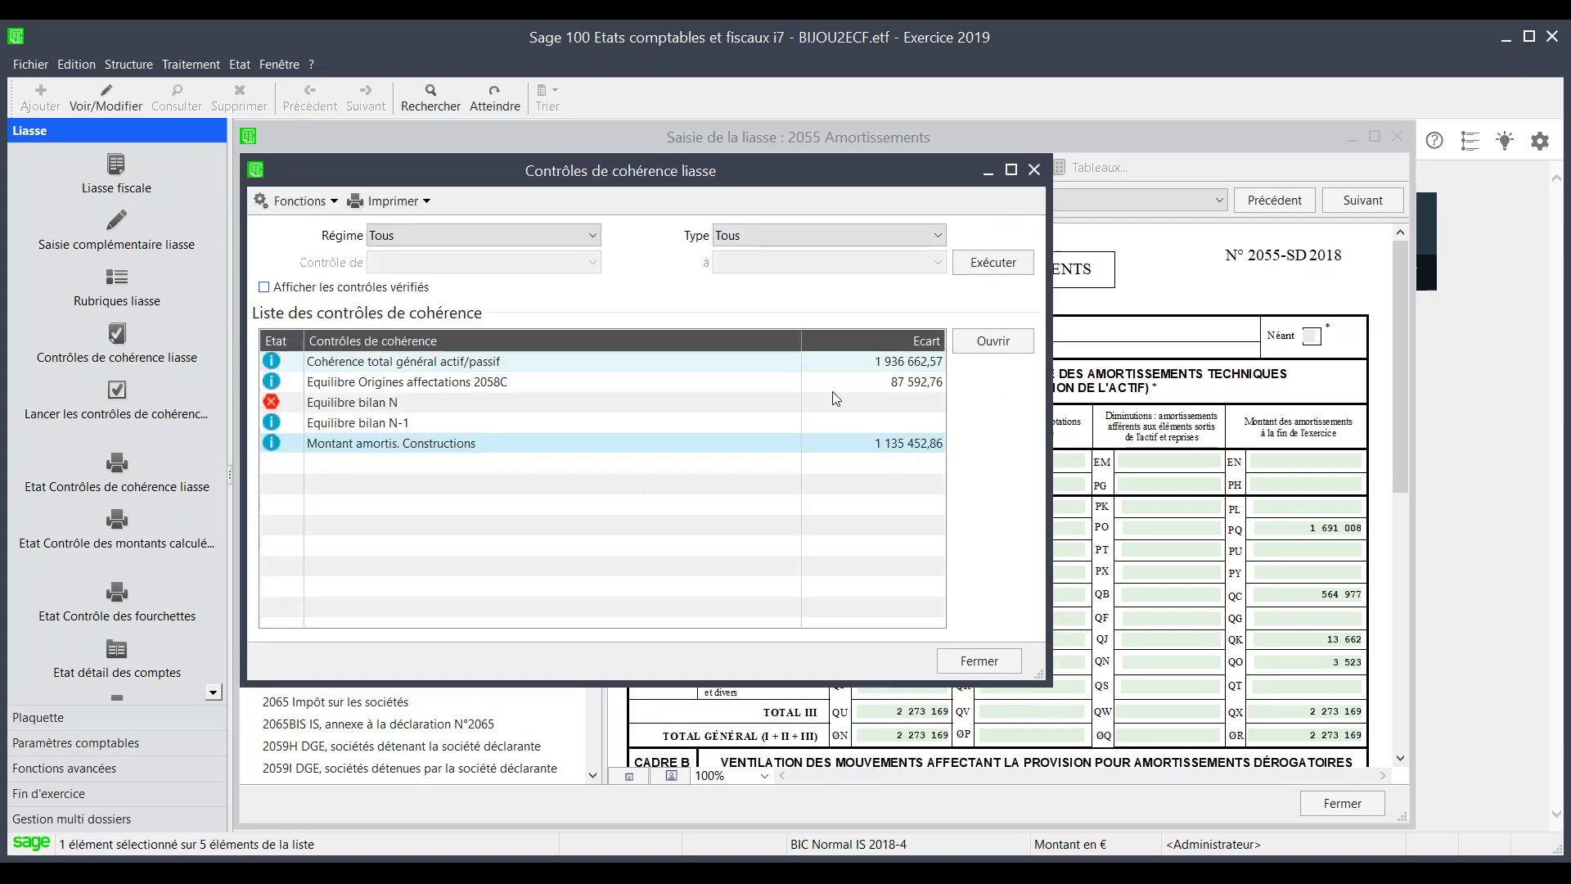
click(979, 661)
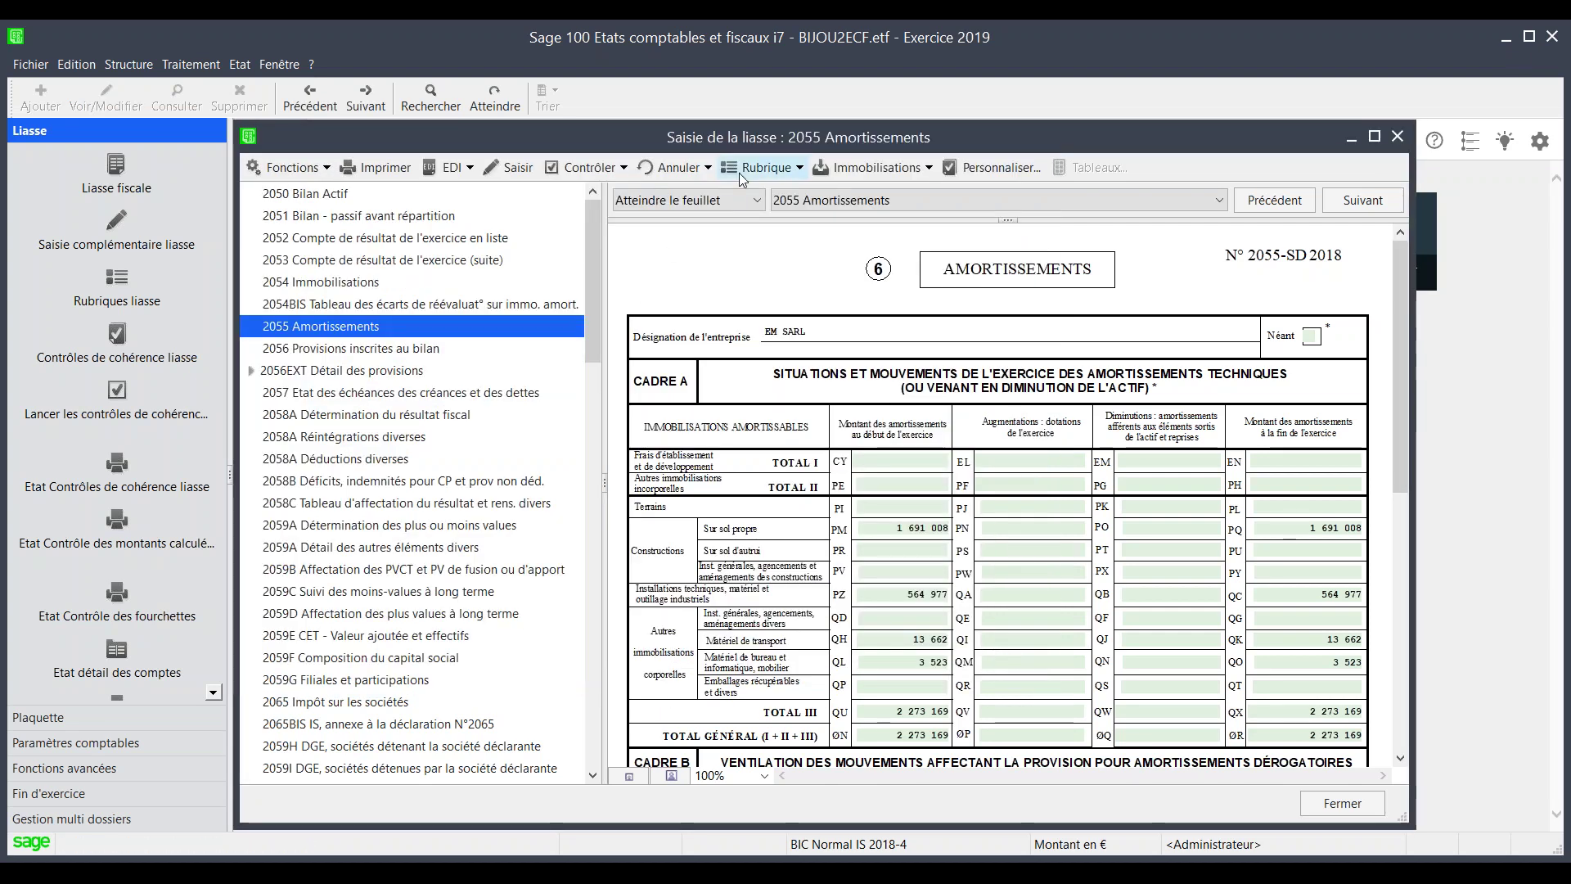
Try to run the EDI check on the tax return, and dismiss the error message
click(768, 168)
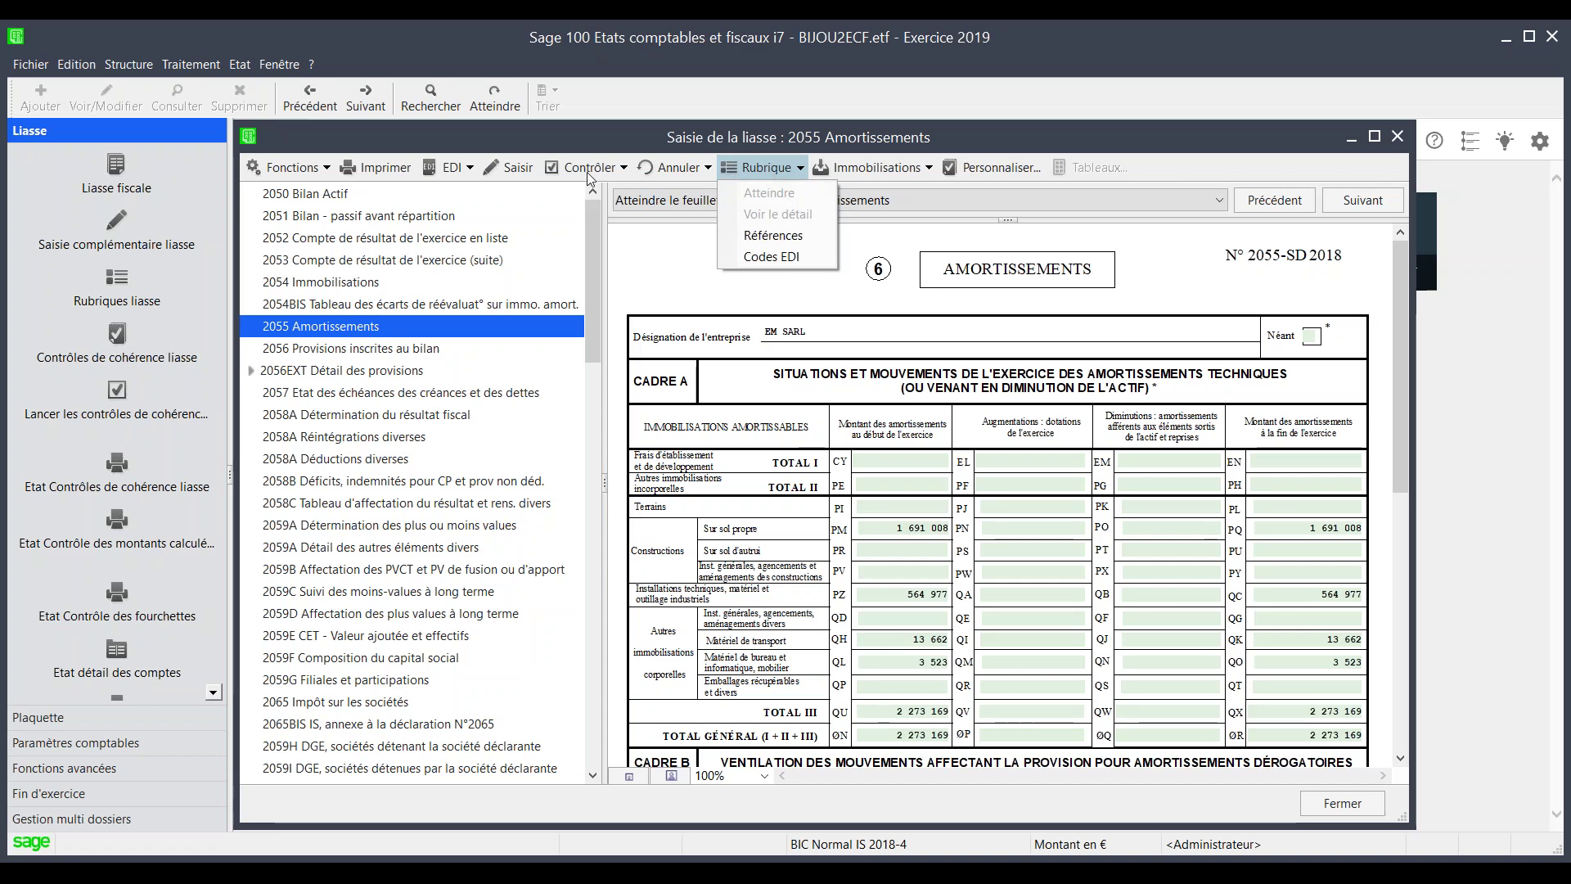
click(468, 170)
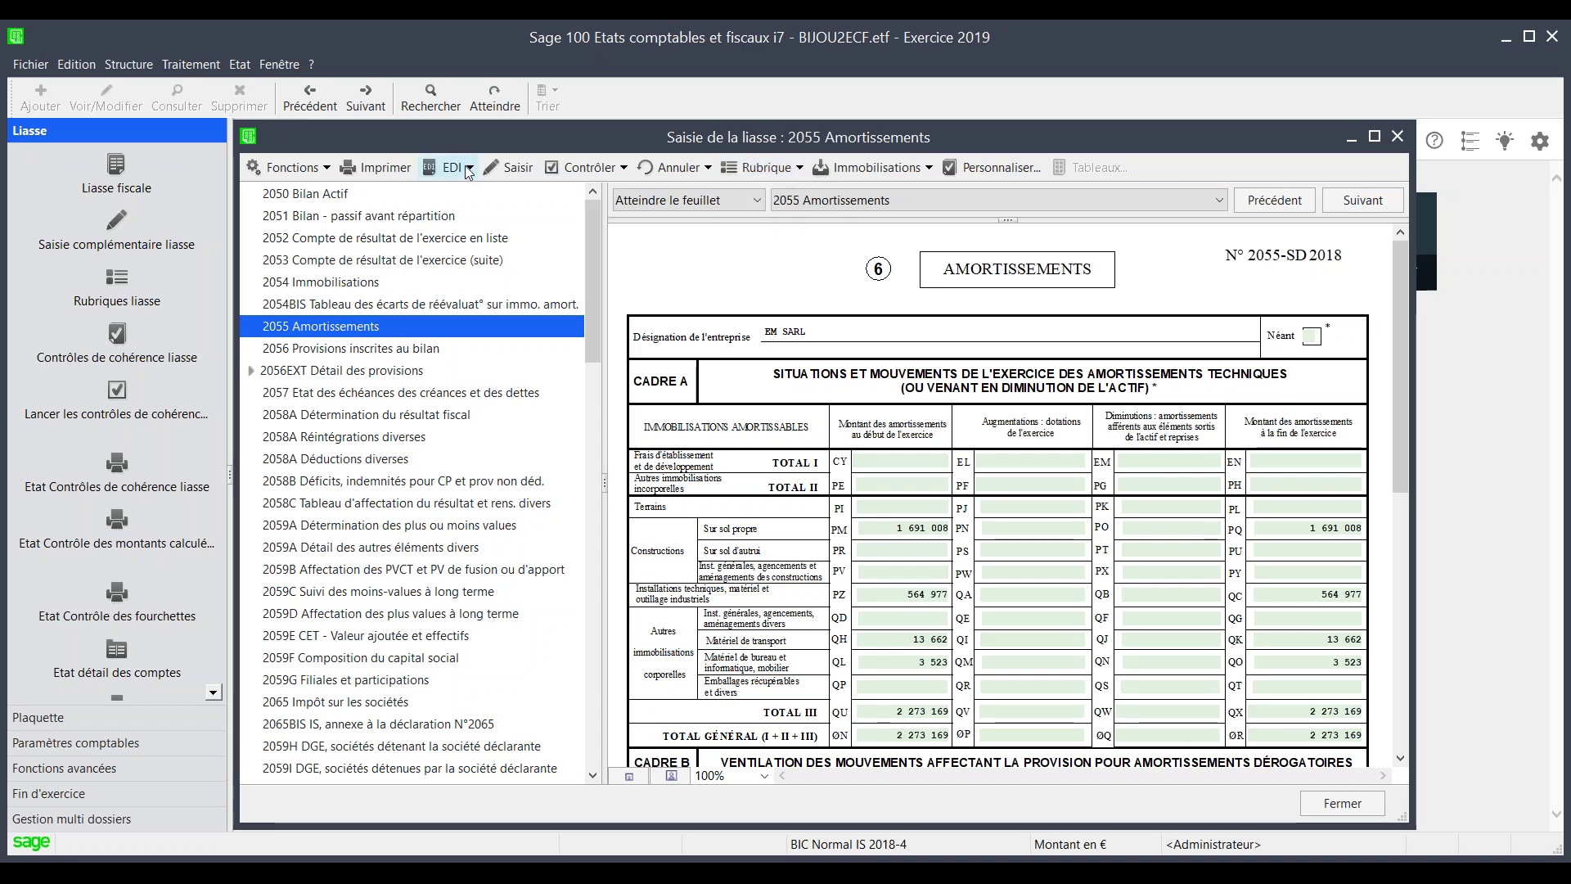
click(468, 171)
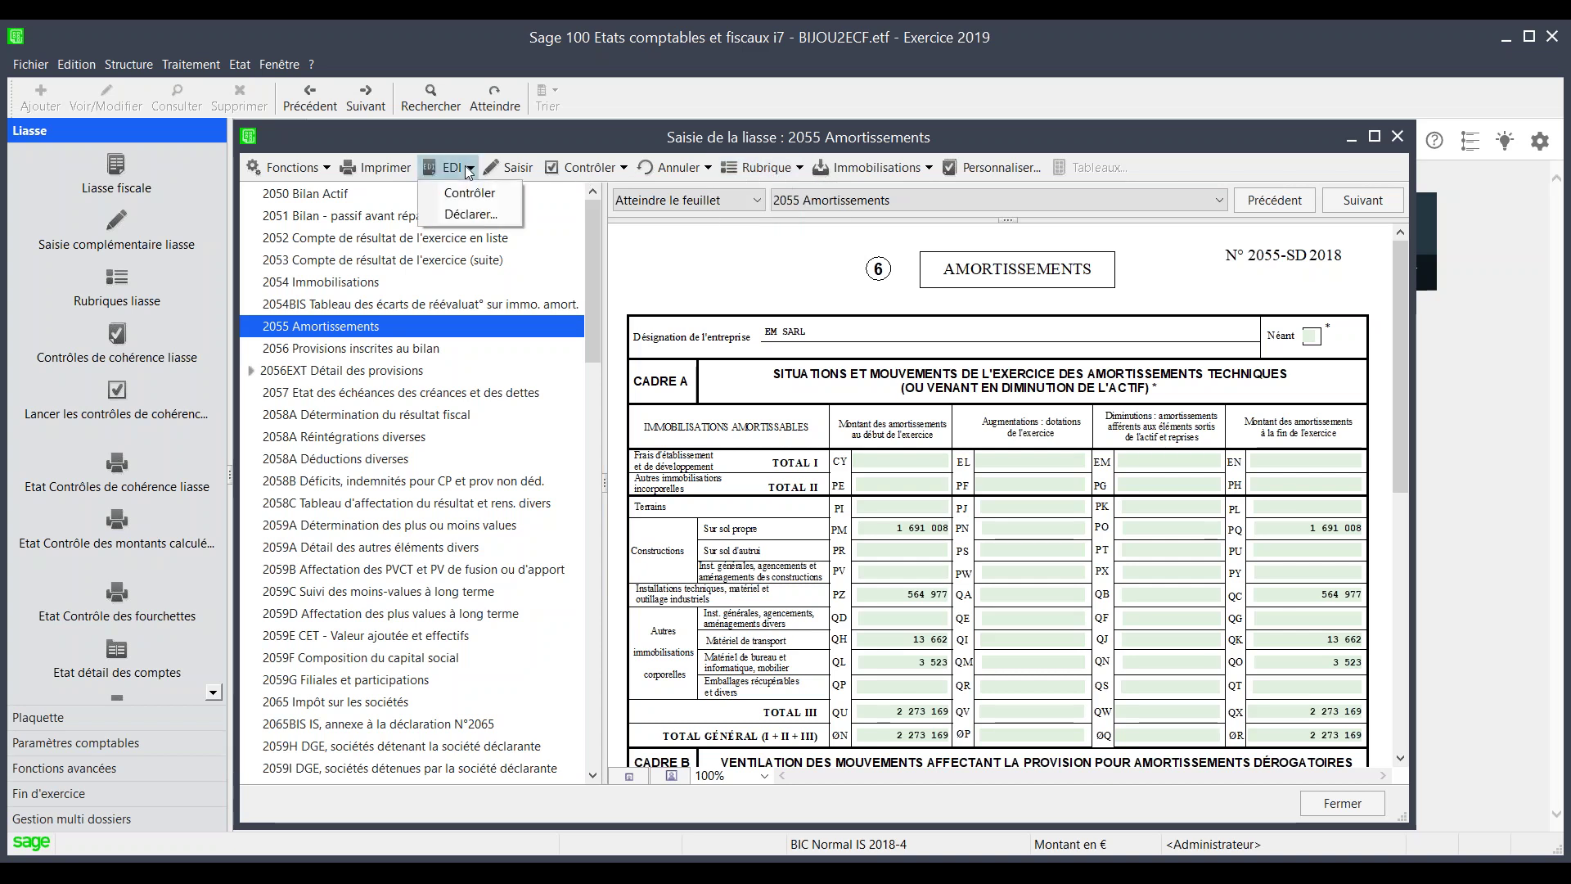
click(464, 196)
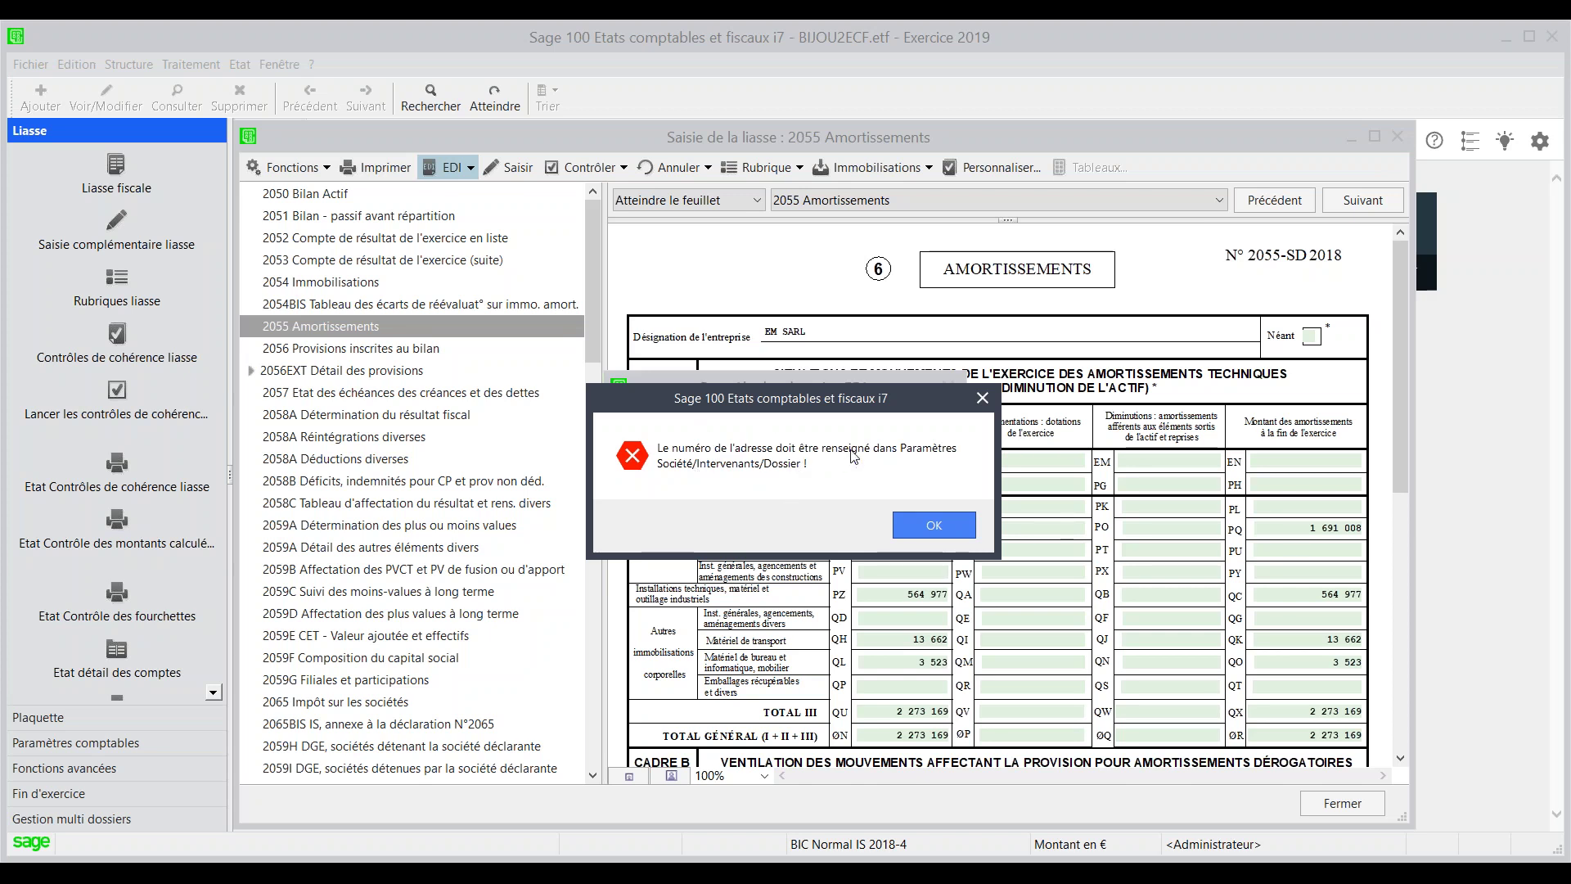
click(983, 400)
View the options for importing and incorporating Immobilisations data, and close the tax return window
click(882, 168)
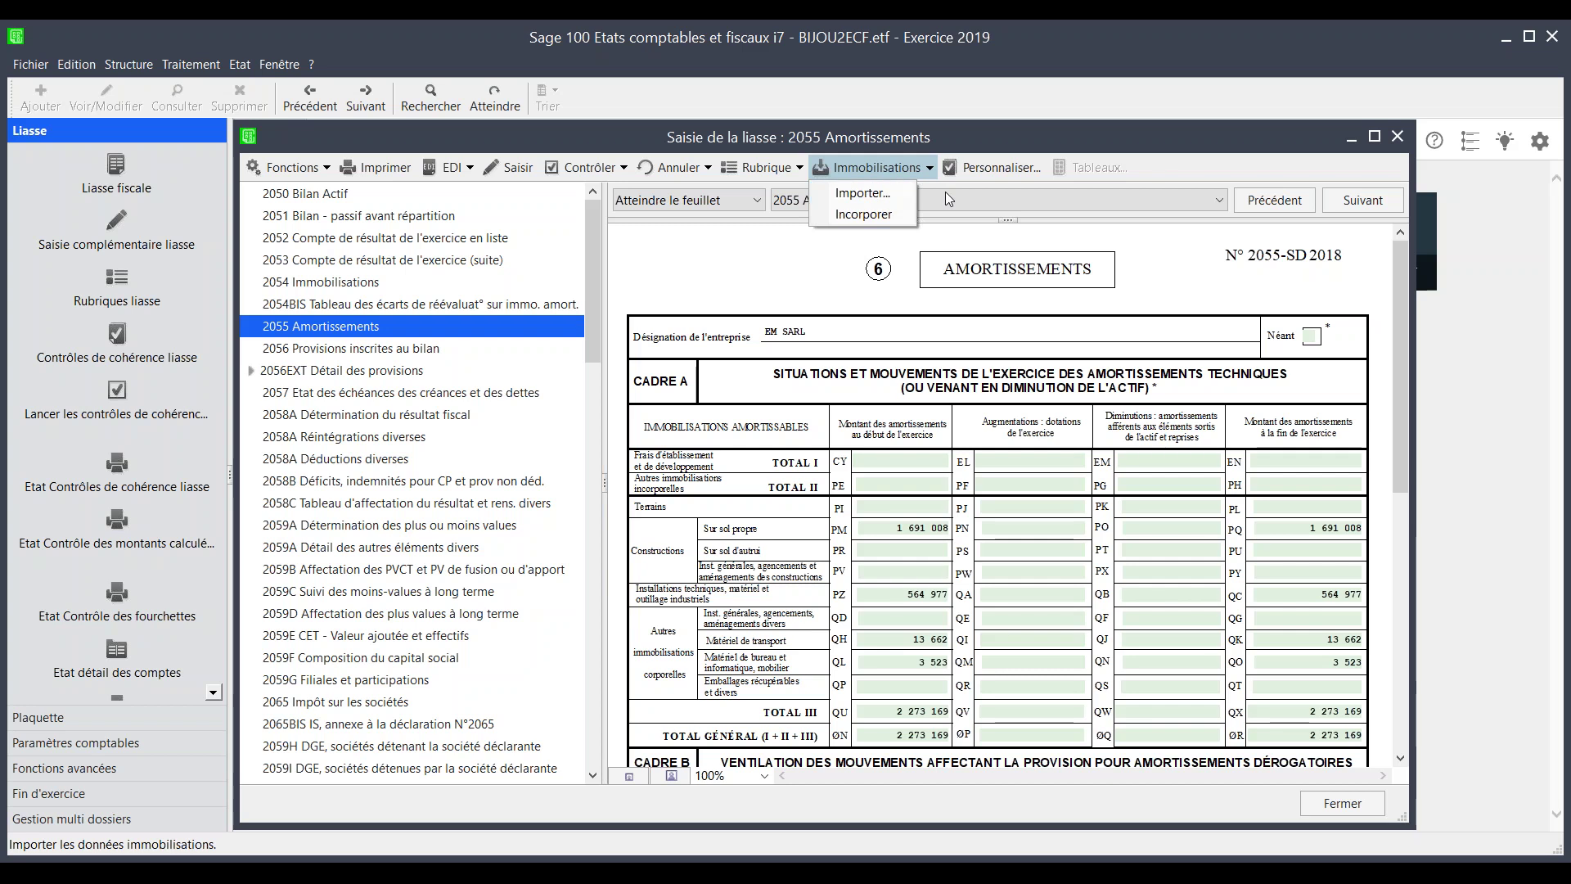
click(992, 175)
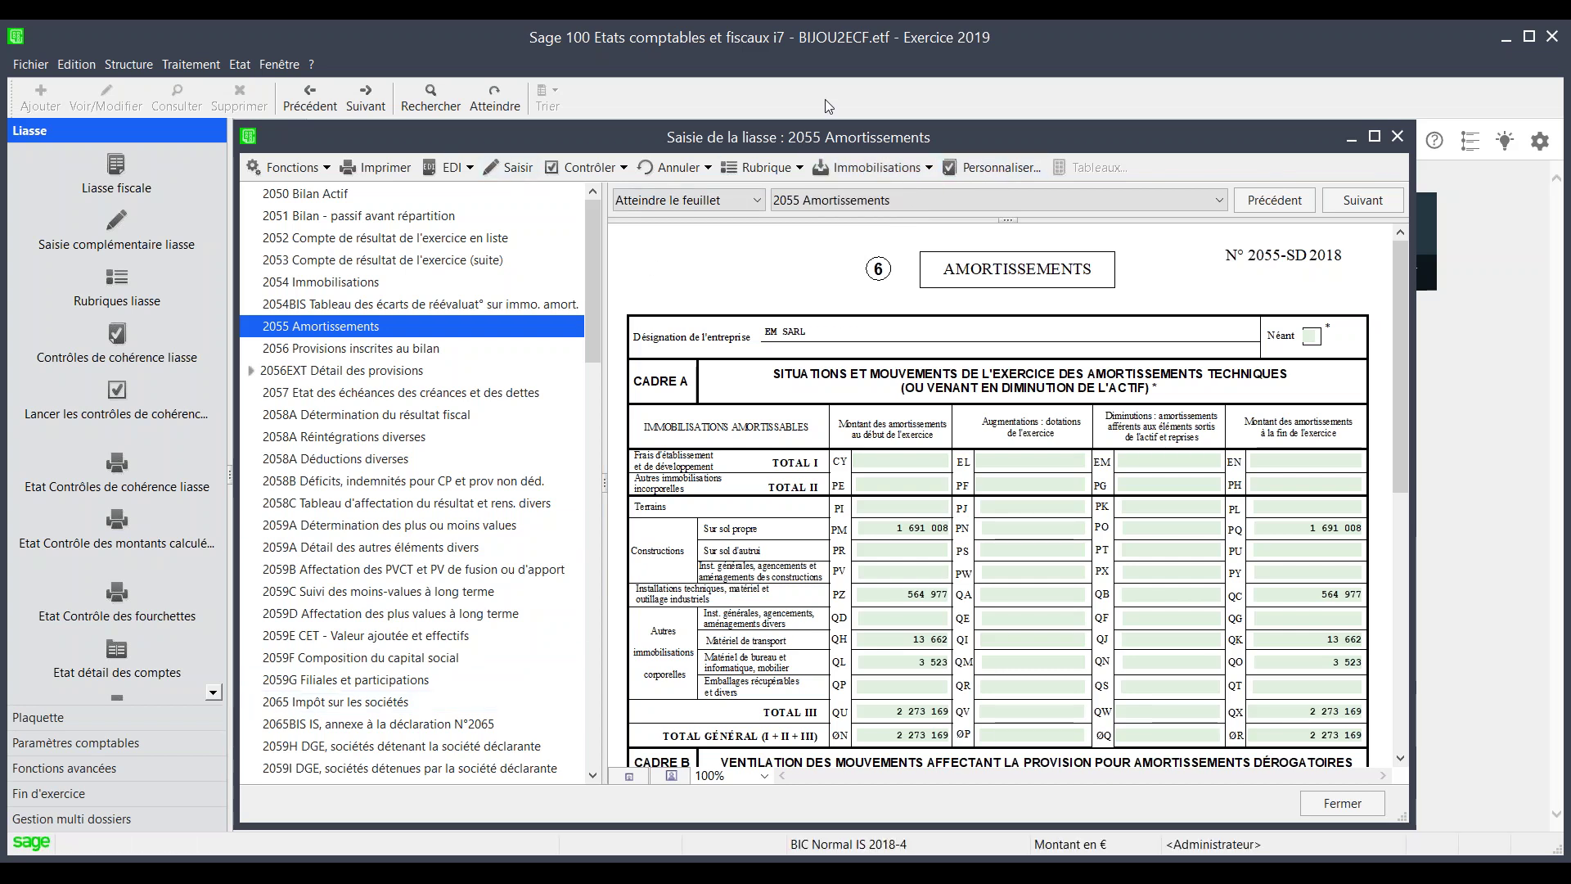
click(1342, 802)
Open the Saisie de la plaquette on Page de garde 1 and maximize its window
click(190, 64)
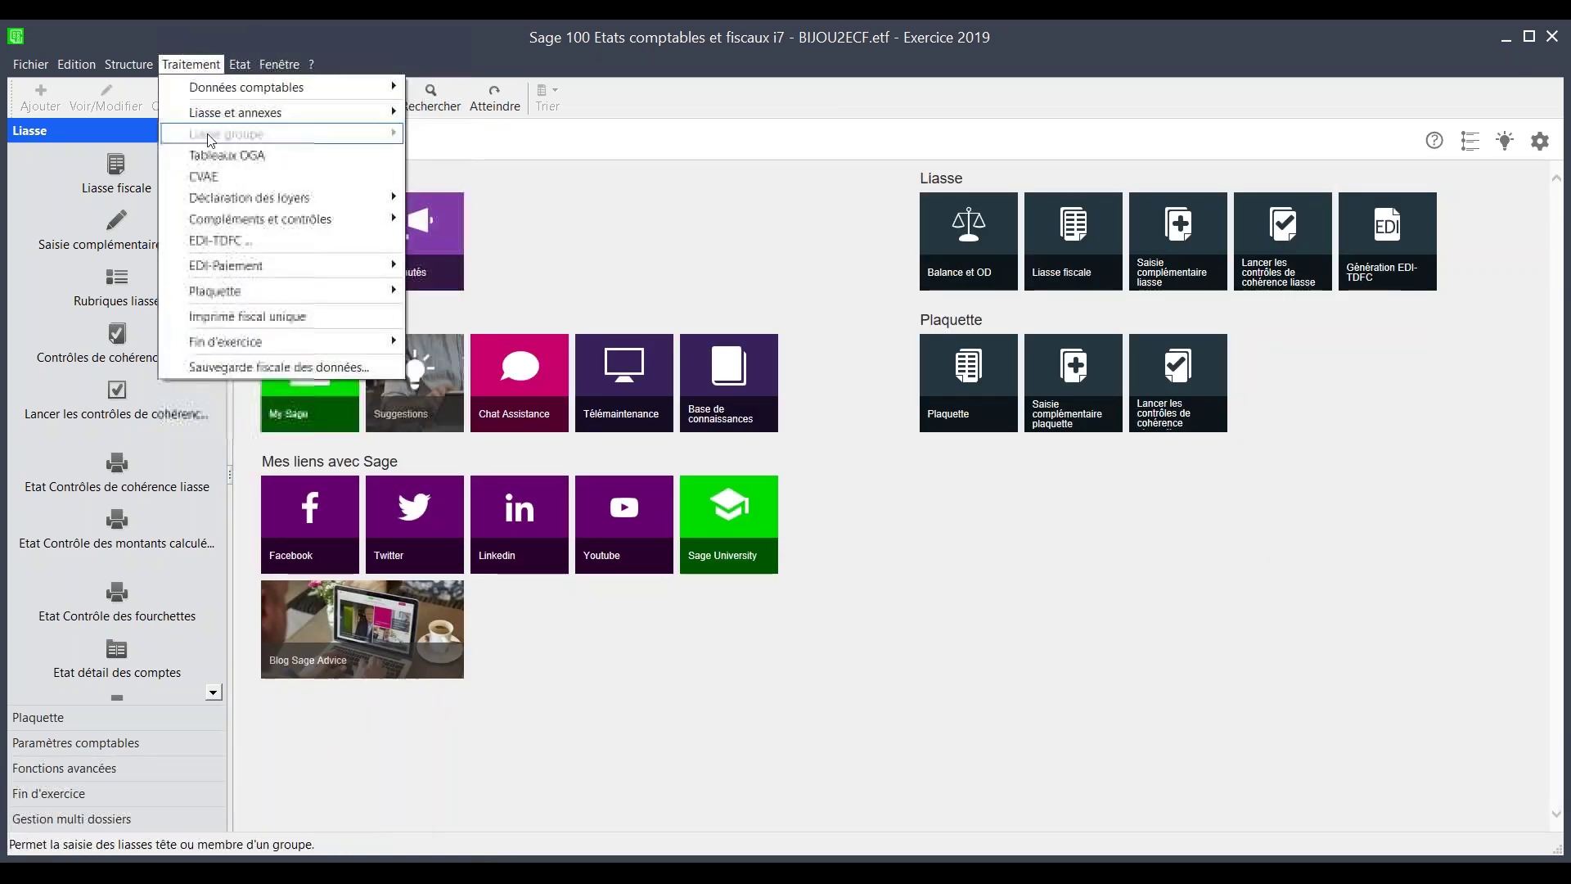
mouse_move(241, 275)
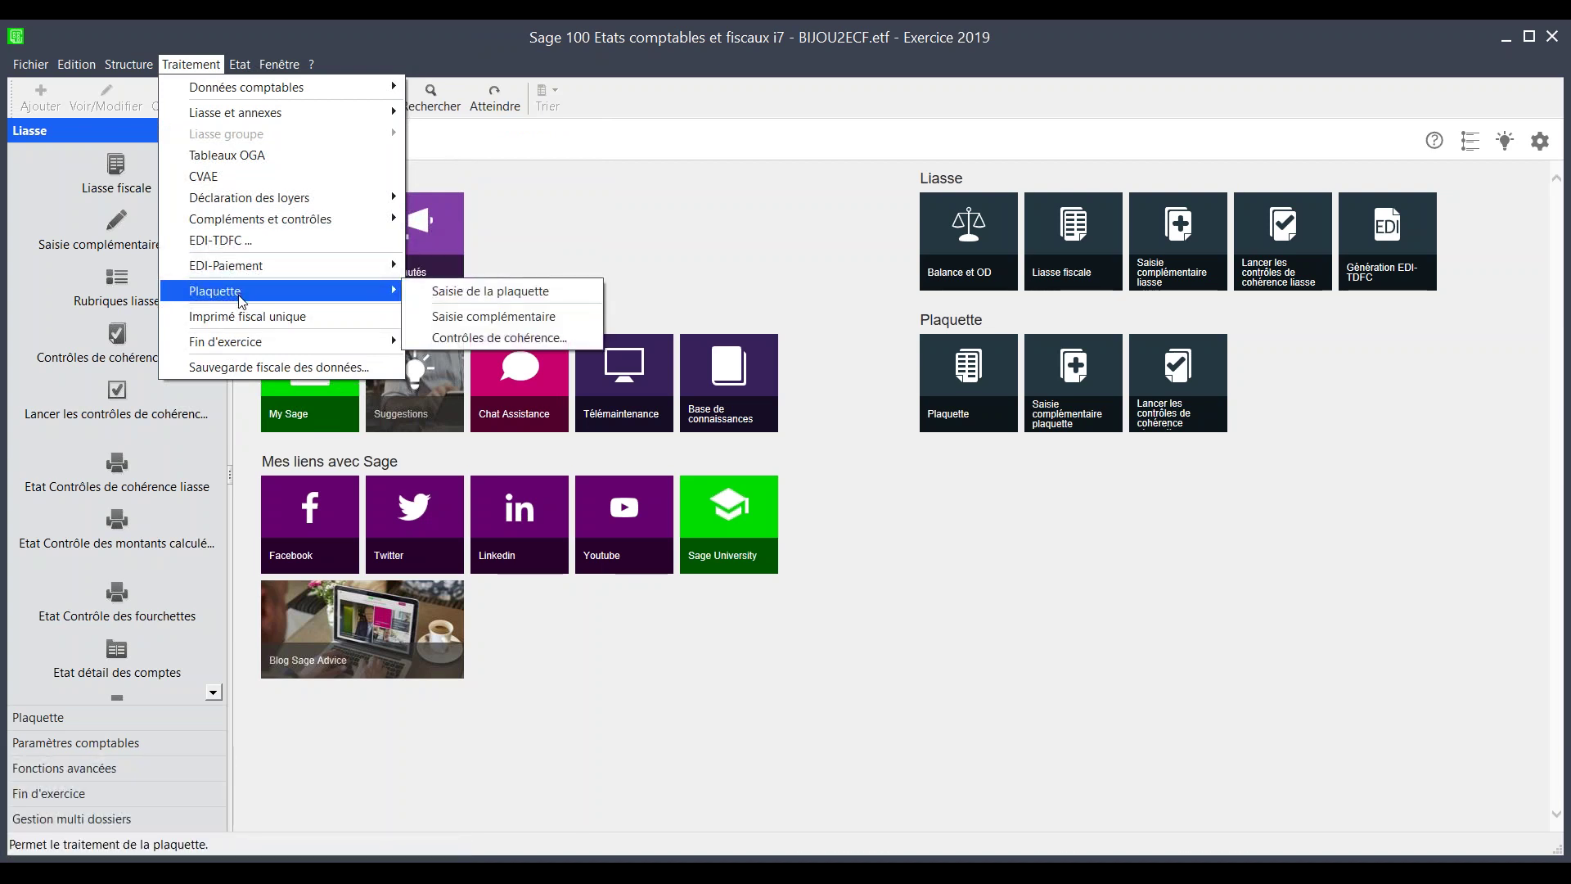
click(458, 291)
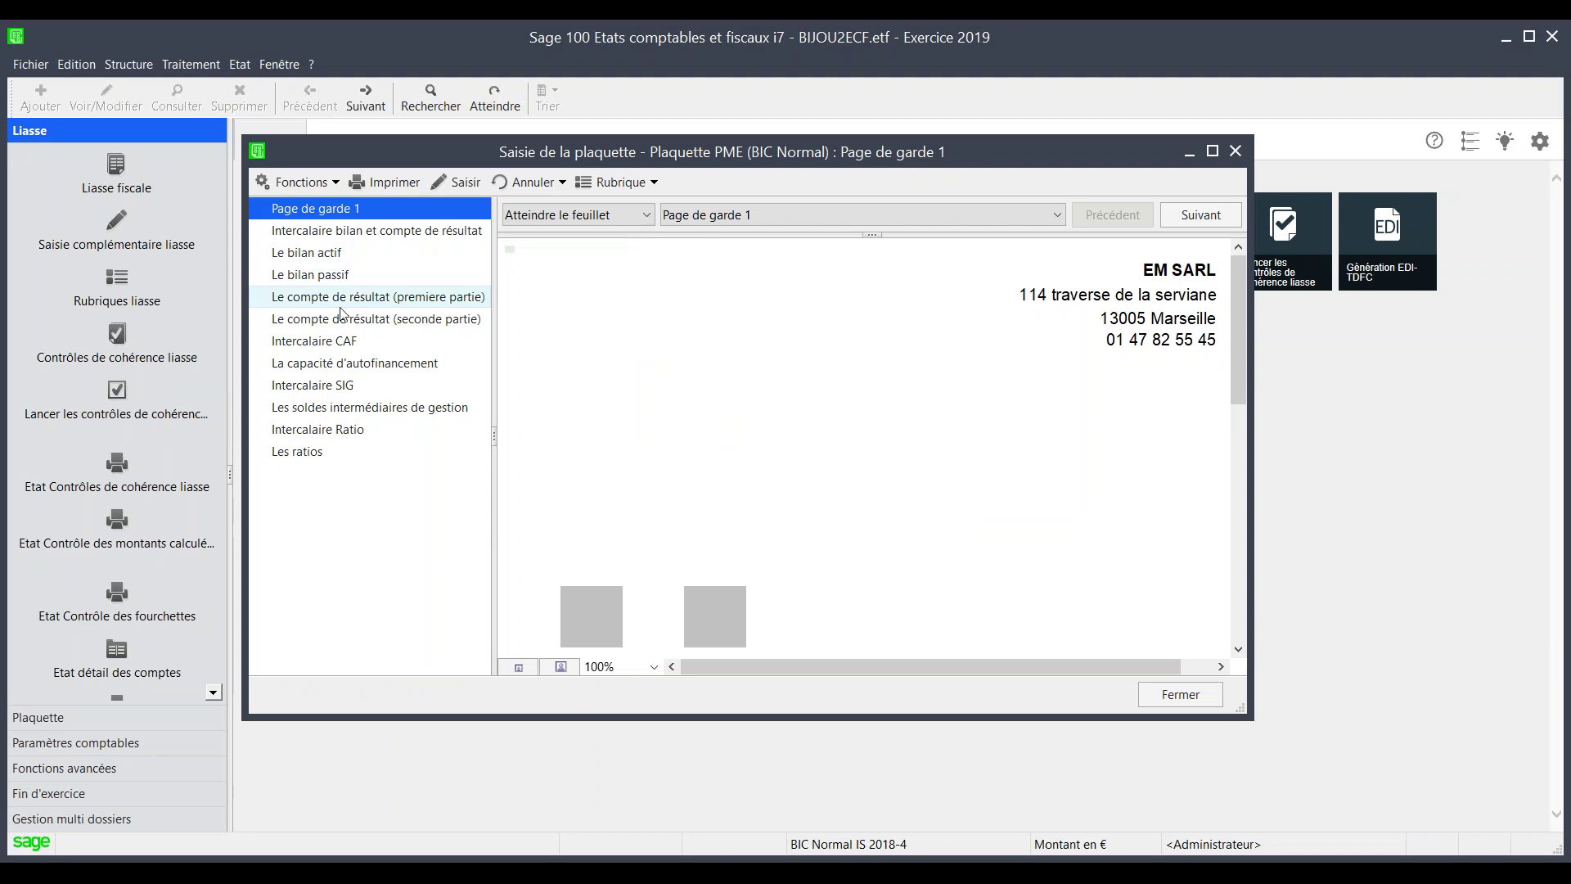
click(1212, 150)
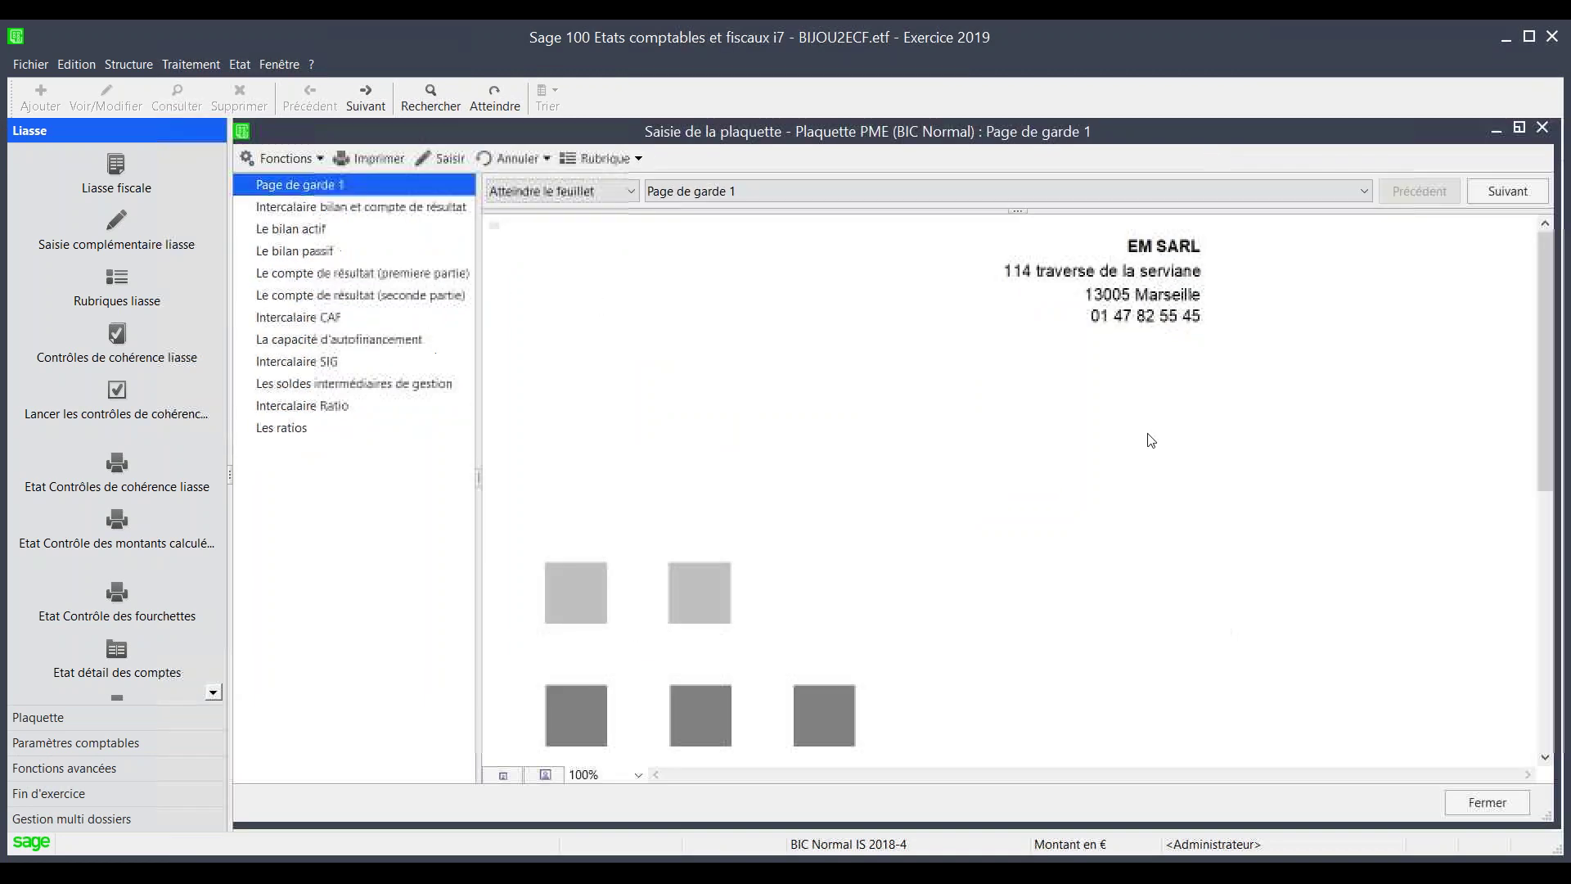
Review the Page de garde 1 sheet of the plaquette and open the Intercalaire bilan et compte de résultat sheet
scroll(967, 533, down, 2)
scroll(967, 534, down, 3)
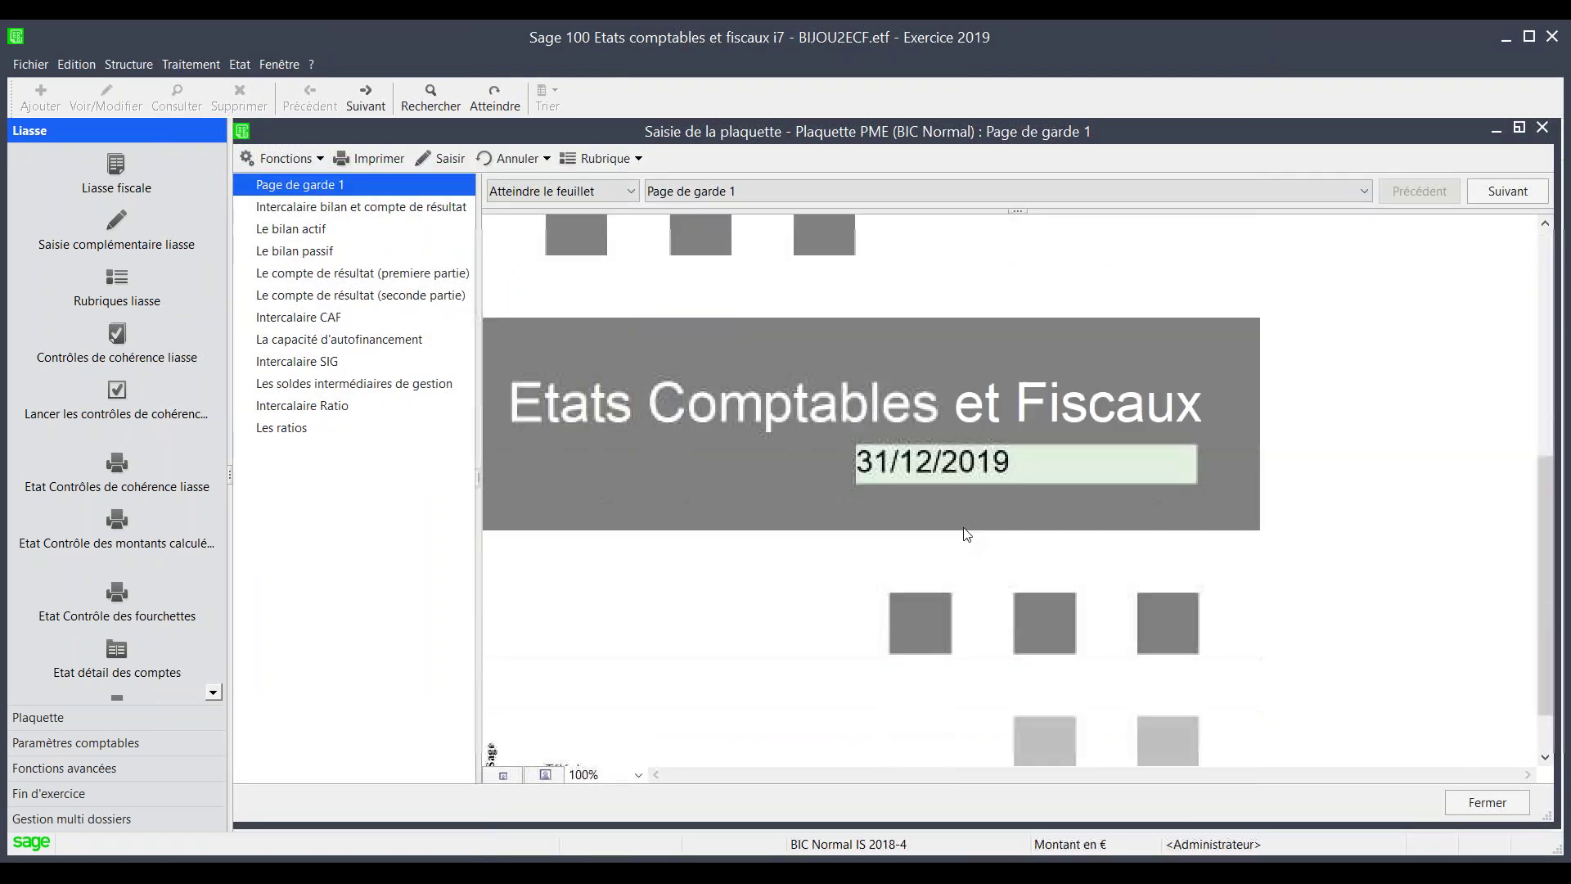
scroll(964, 530, up, 1)
scroll(961, 525, up, 5)
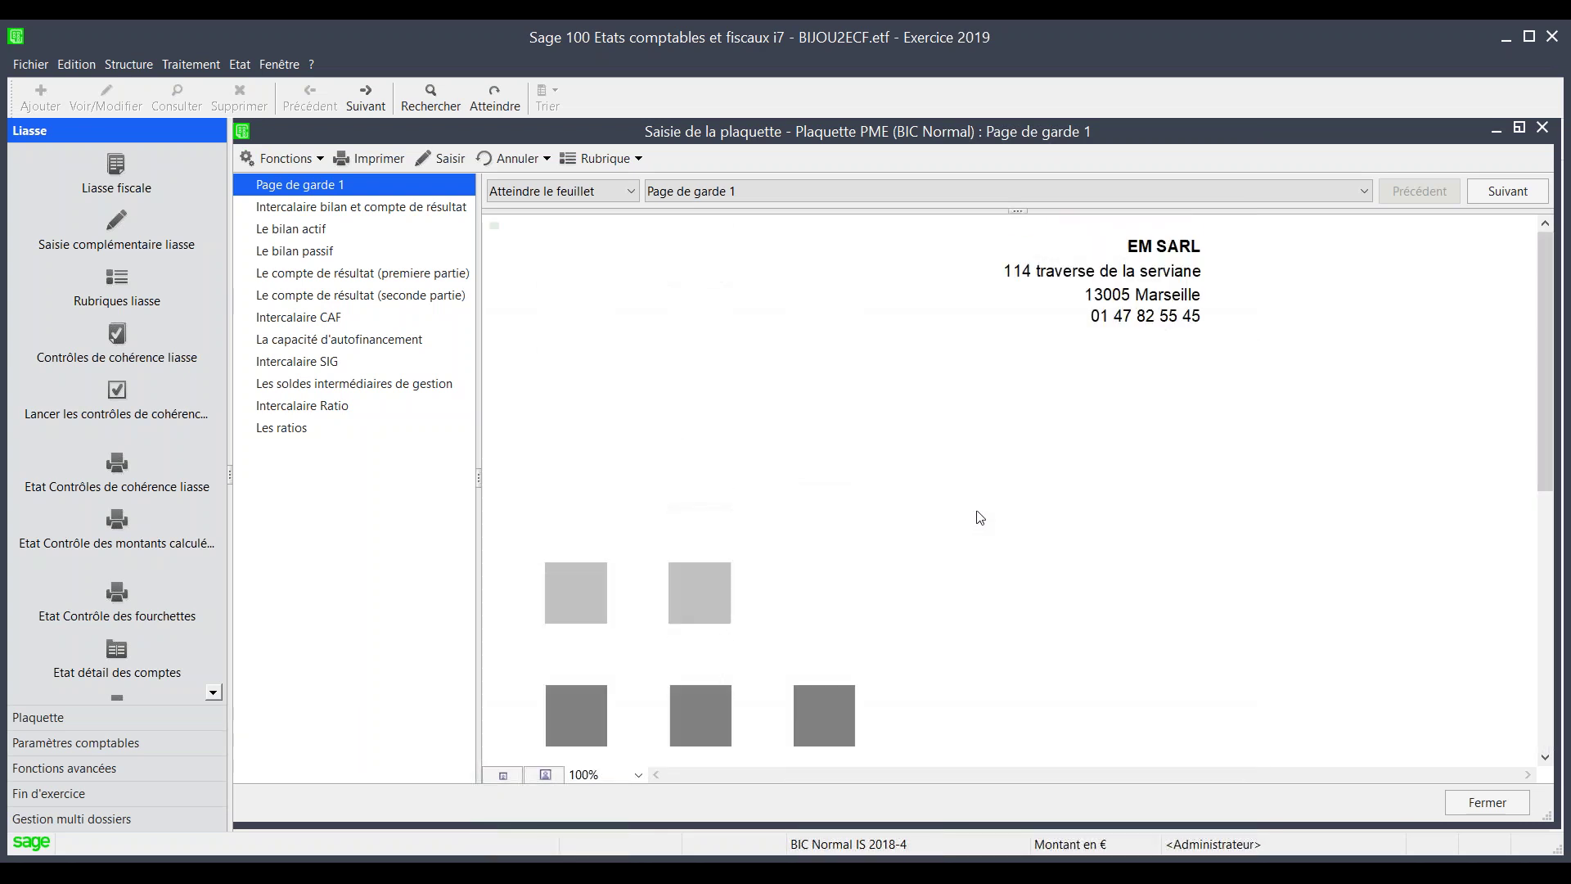
click(312, 212)
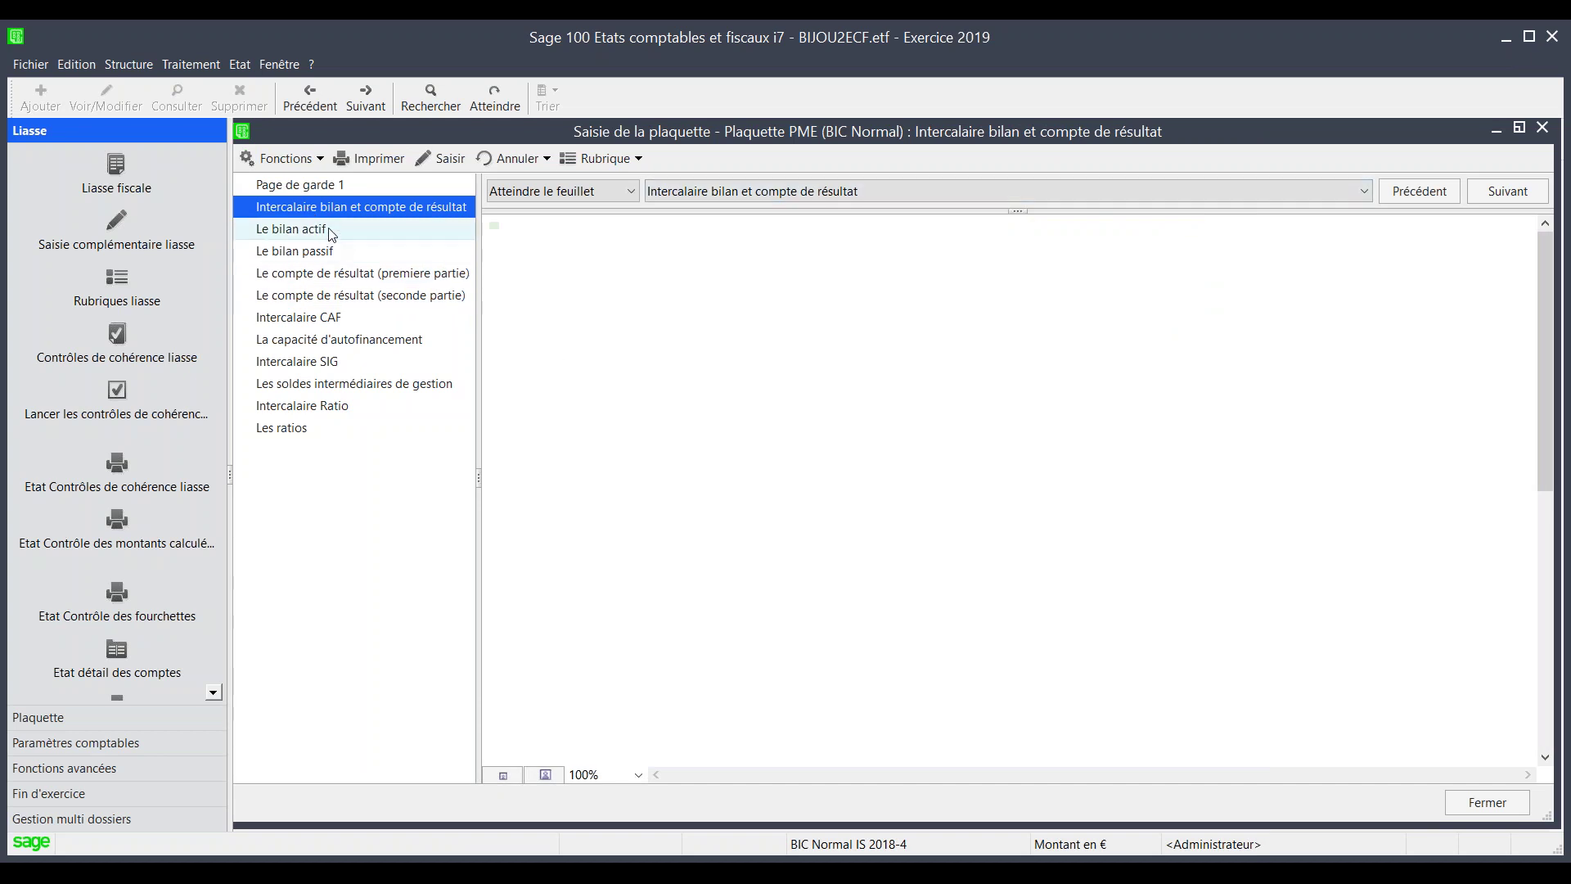
View the functions and rubrique options available for the Intercalaire bilan et compte de résultat sheet
click(322, 161)
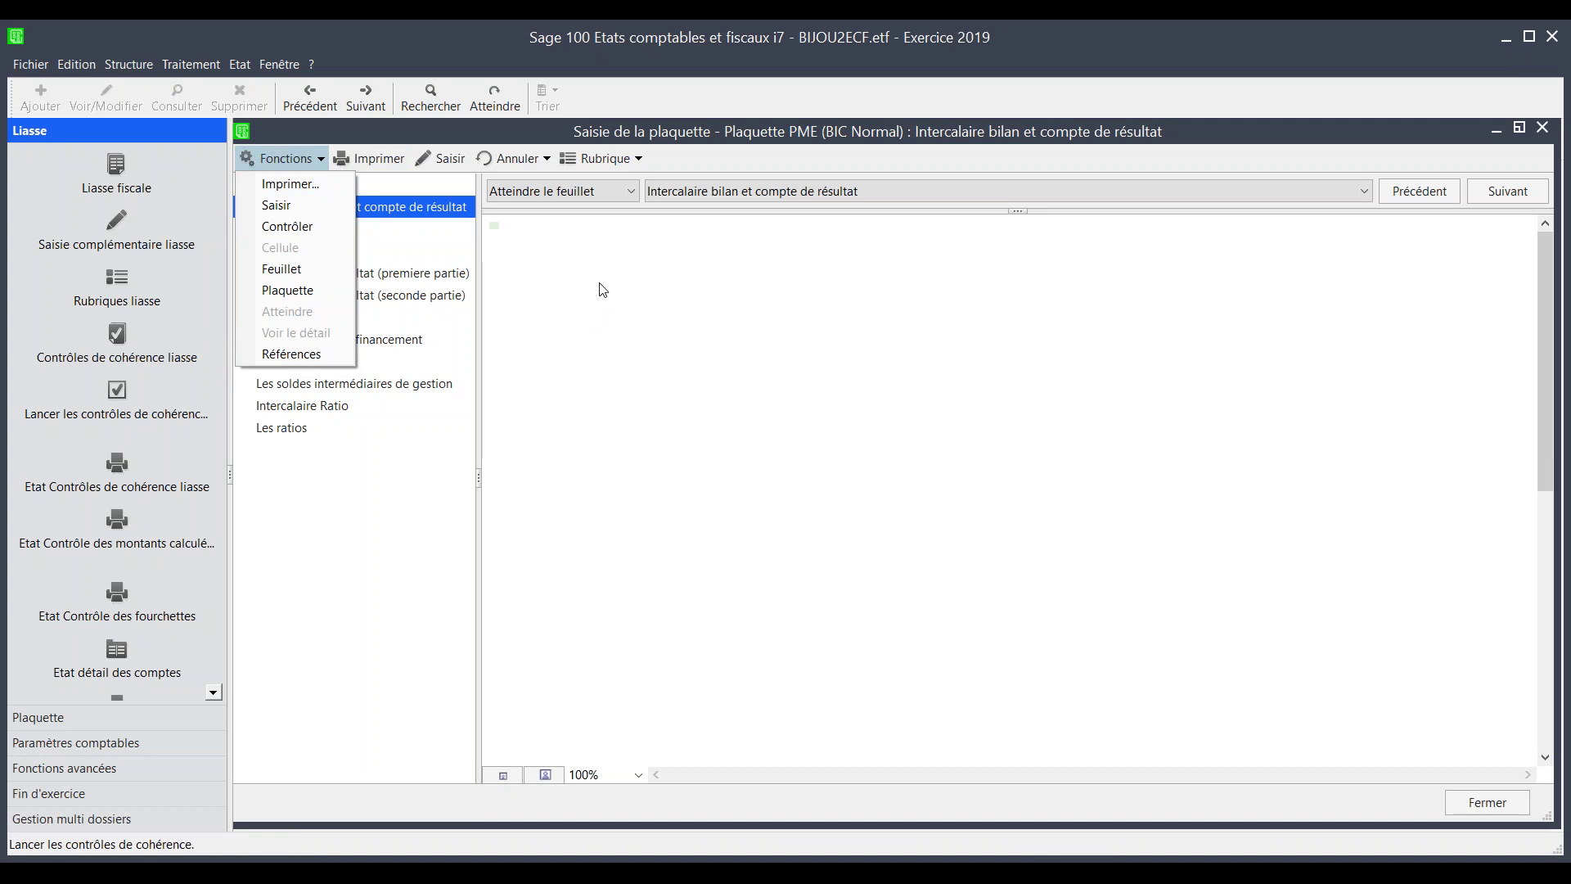
click(635, 162)
click(636, 161)
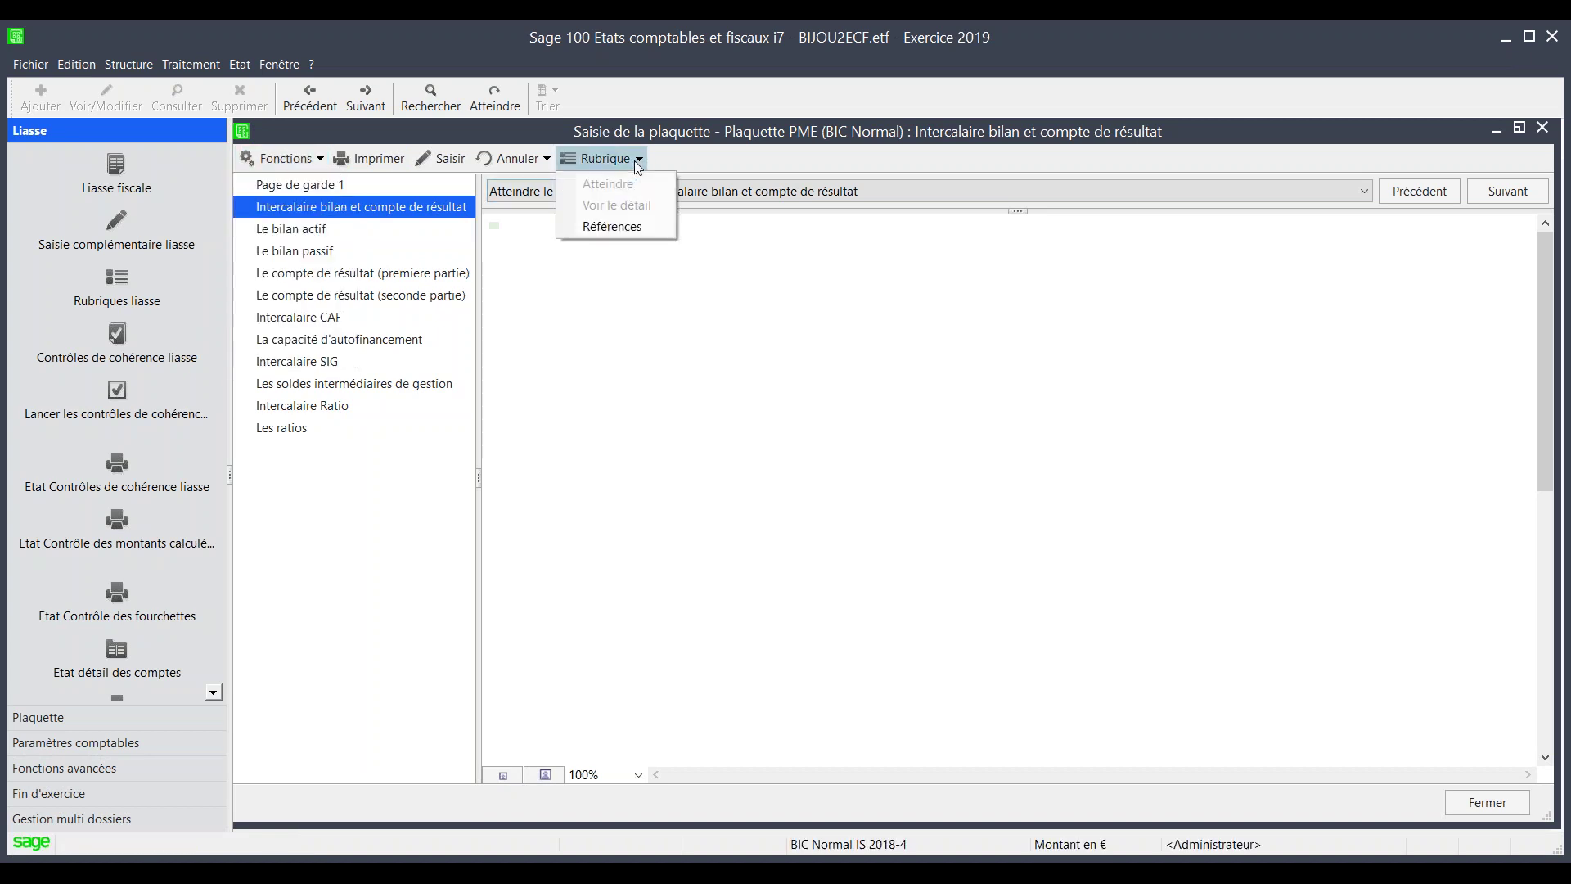
Open Le compte de résultat (premiere partie) and inspect the Net (N) amount for Production vendue de services and the remaining rubriques
click(373, 273)
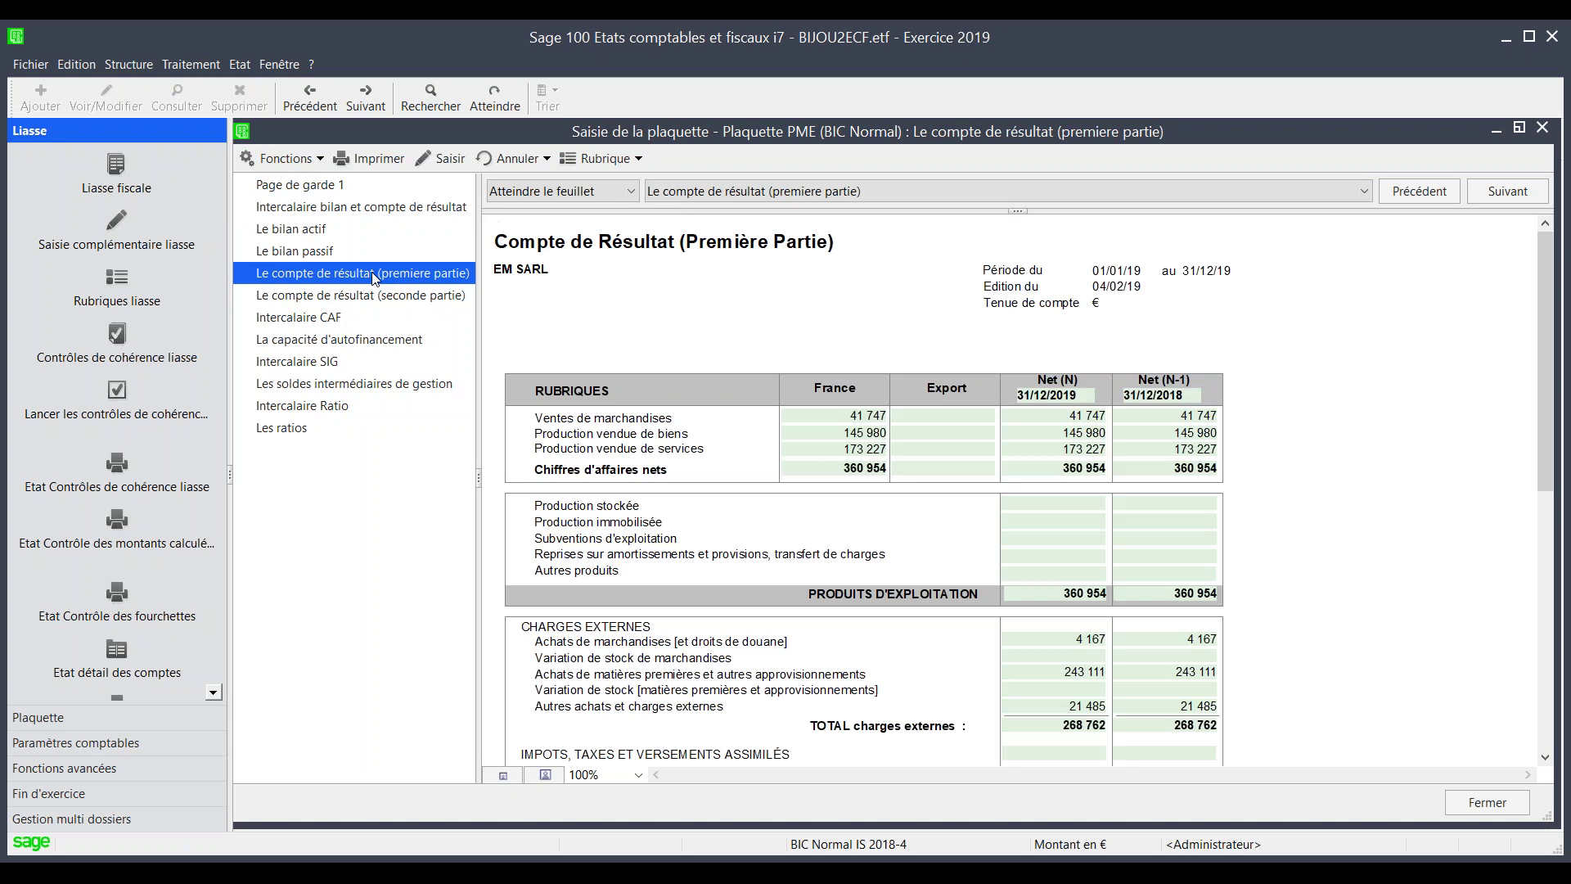
click(1060, 457)
drag(1068, 453, 979, 442)
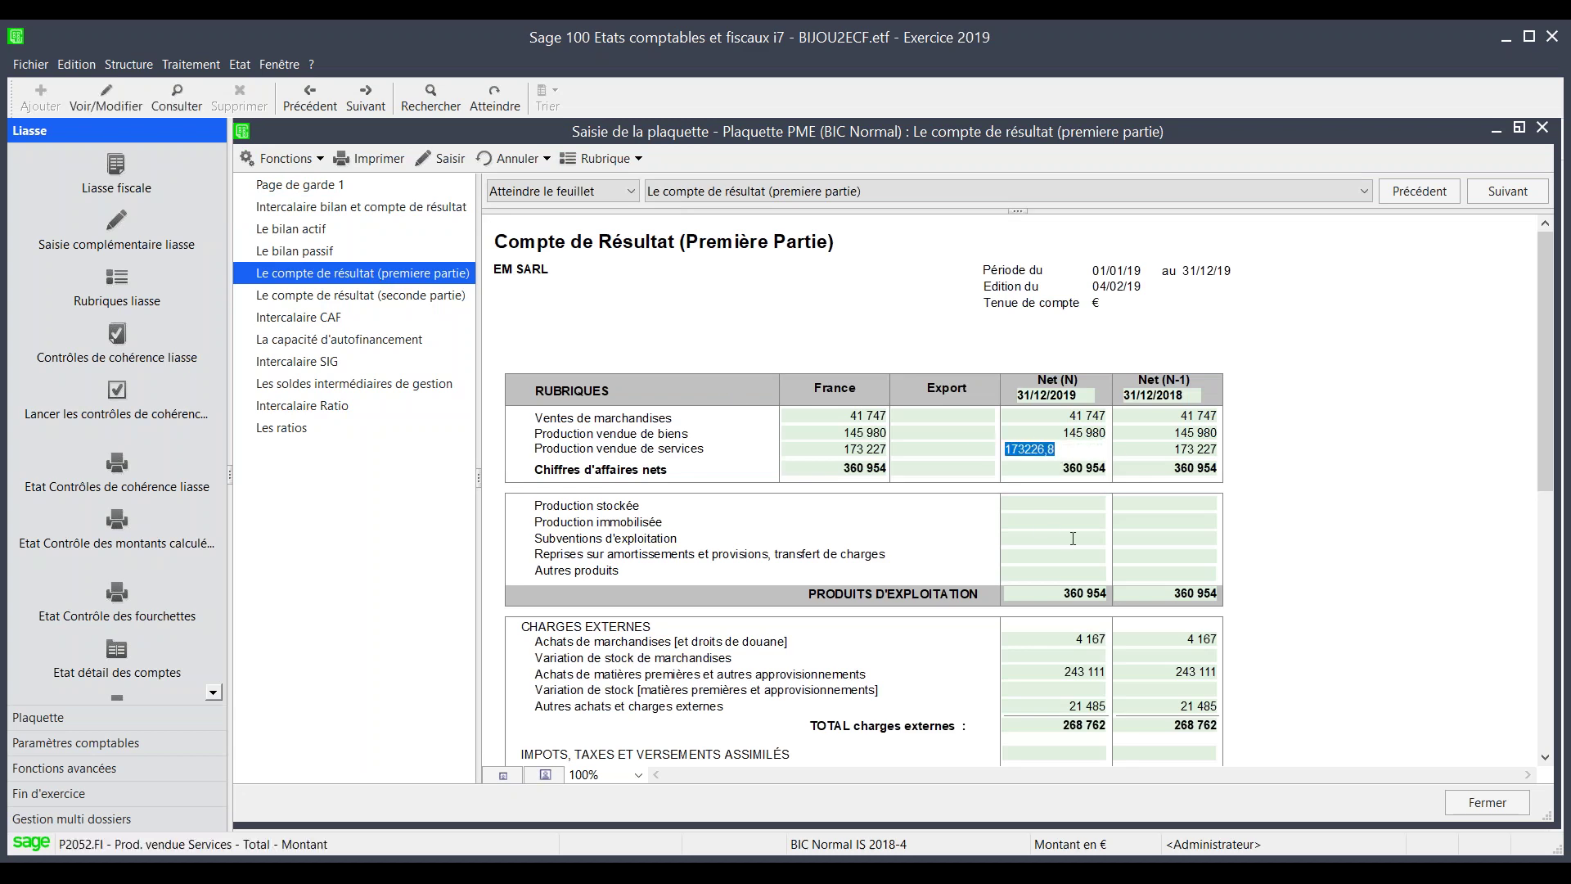
scroll(1152, 573, down, 10)
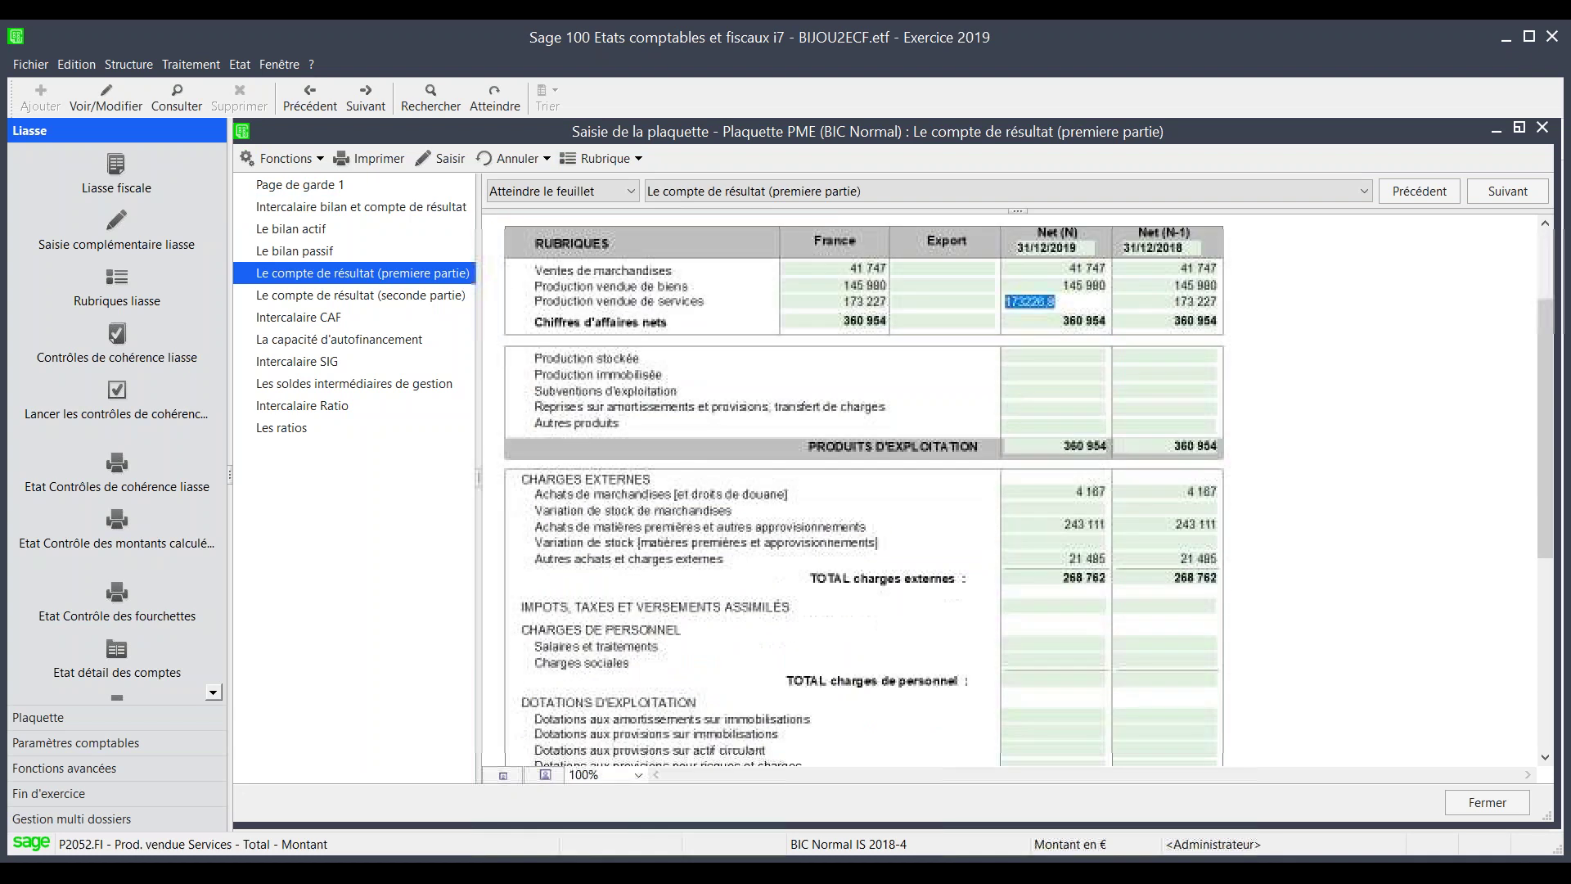
scroll(864, 491, up, 10)
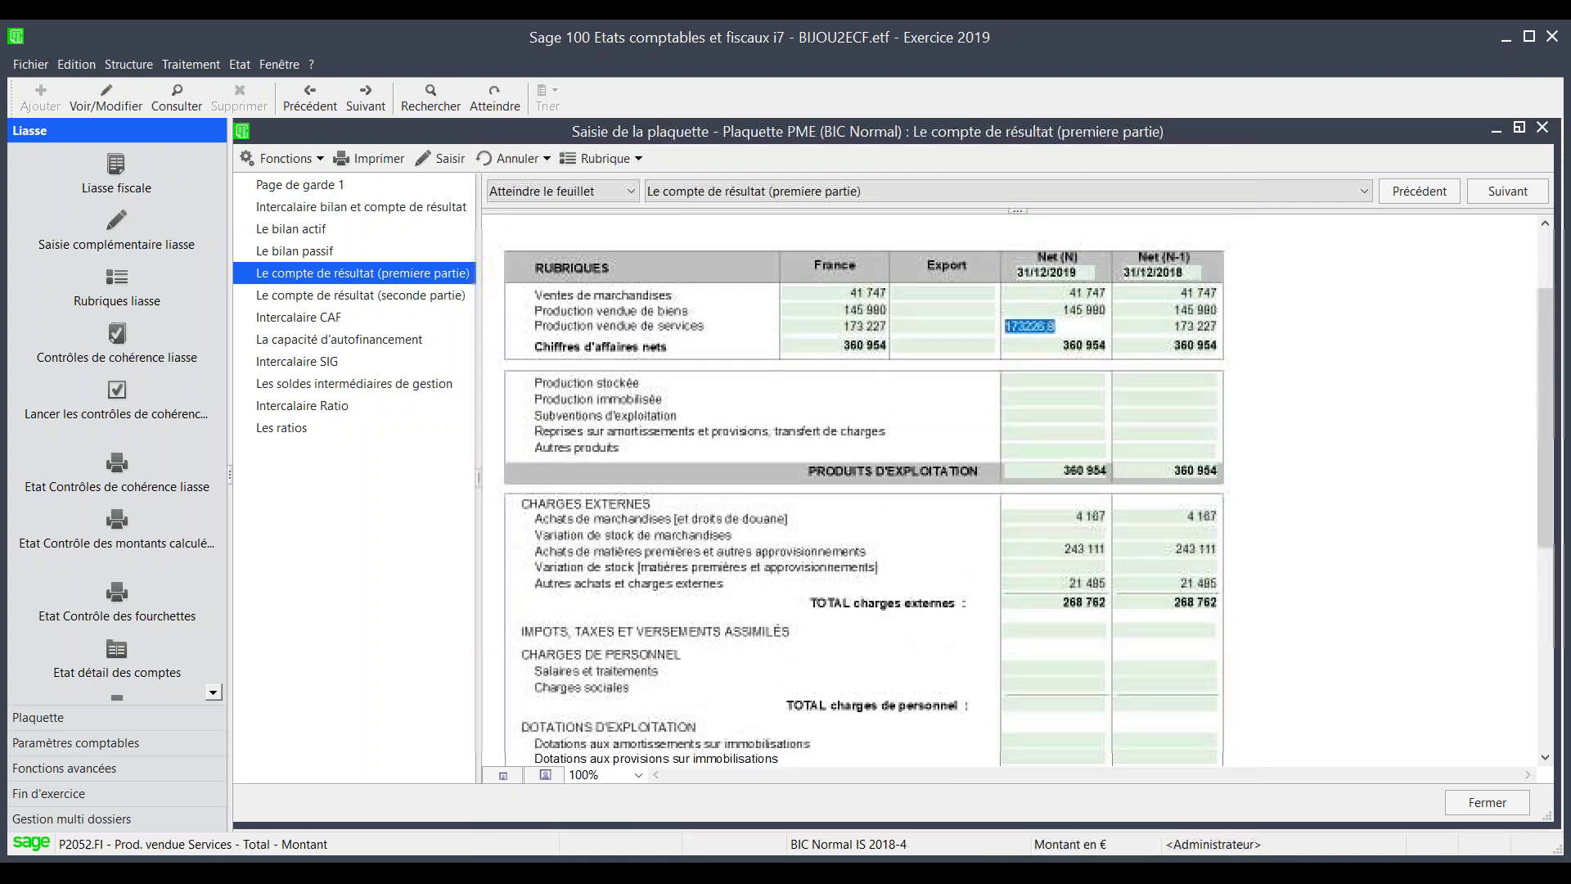
Open the Intercalaire Ratio sheet, look through the Données complémentaires plaquette, and close that window
click(344, 407)
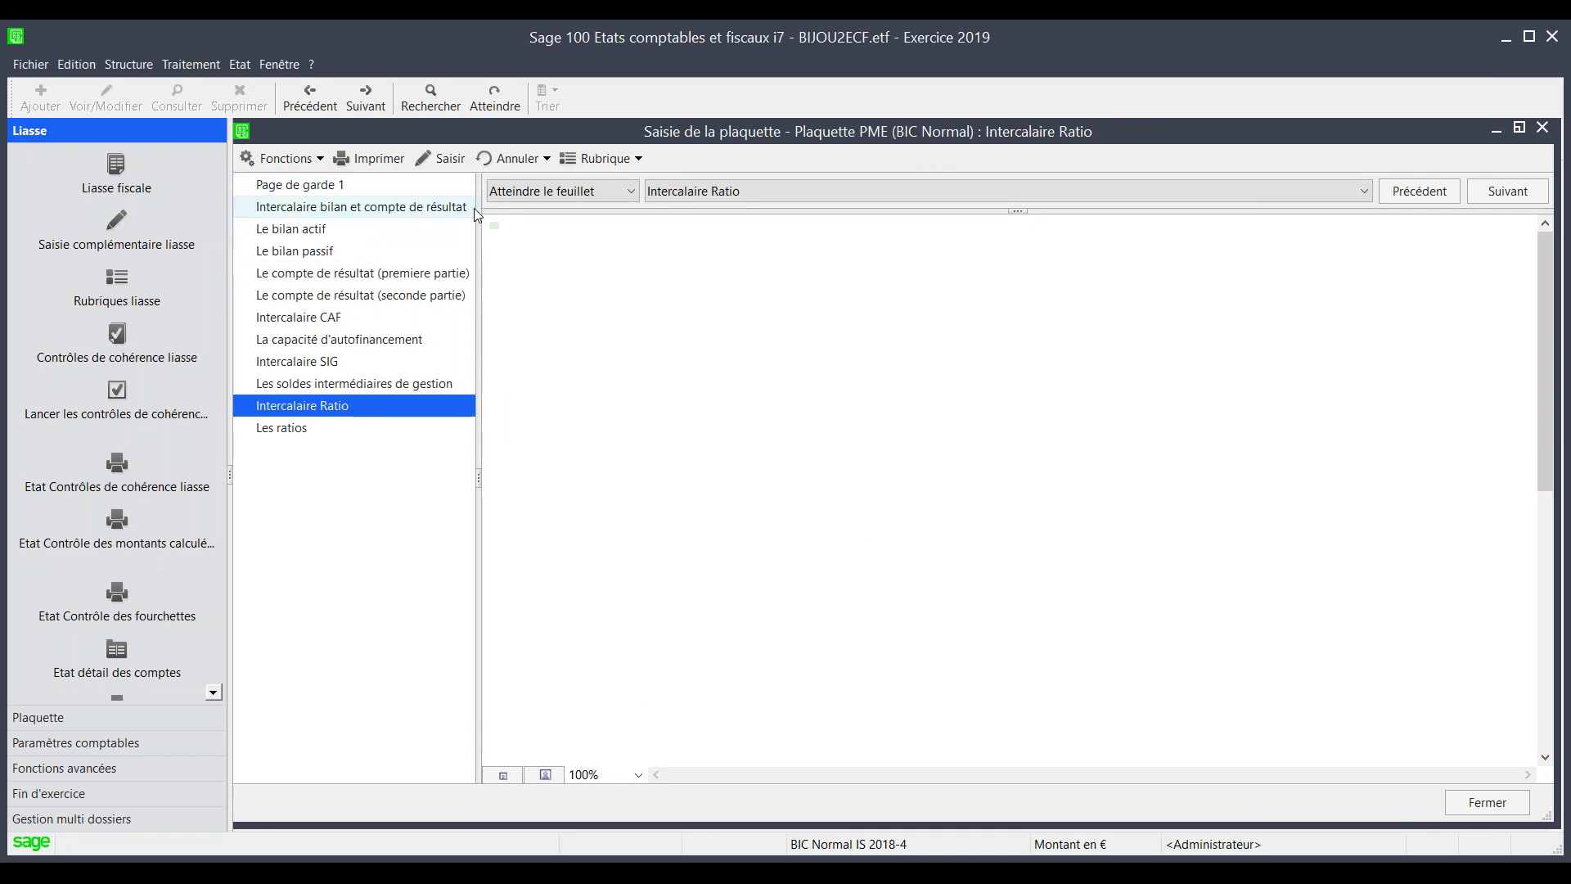
click(440, 157)
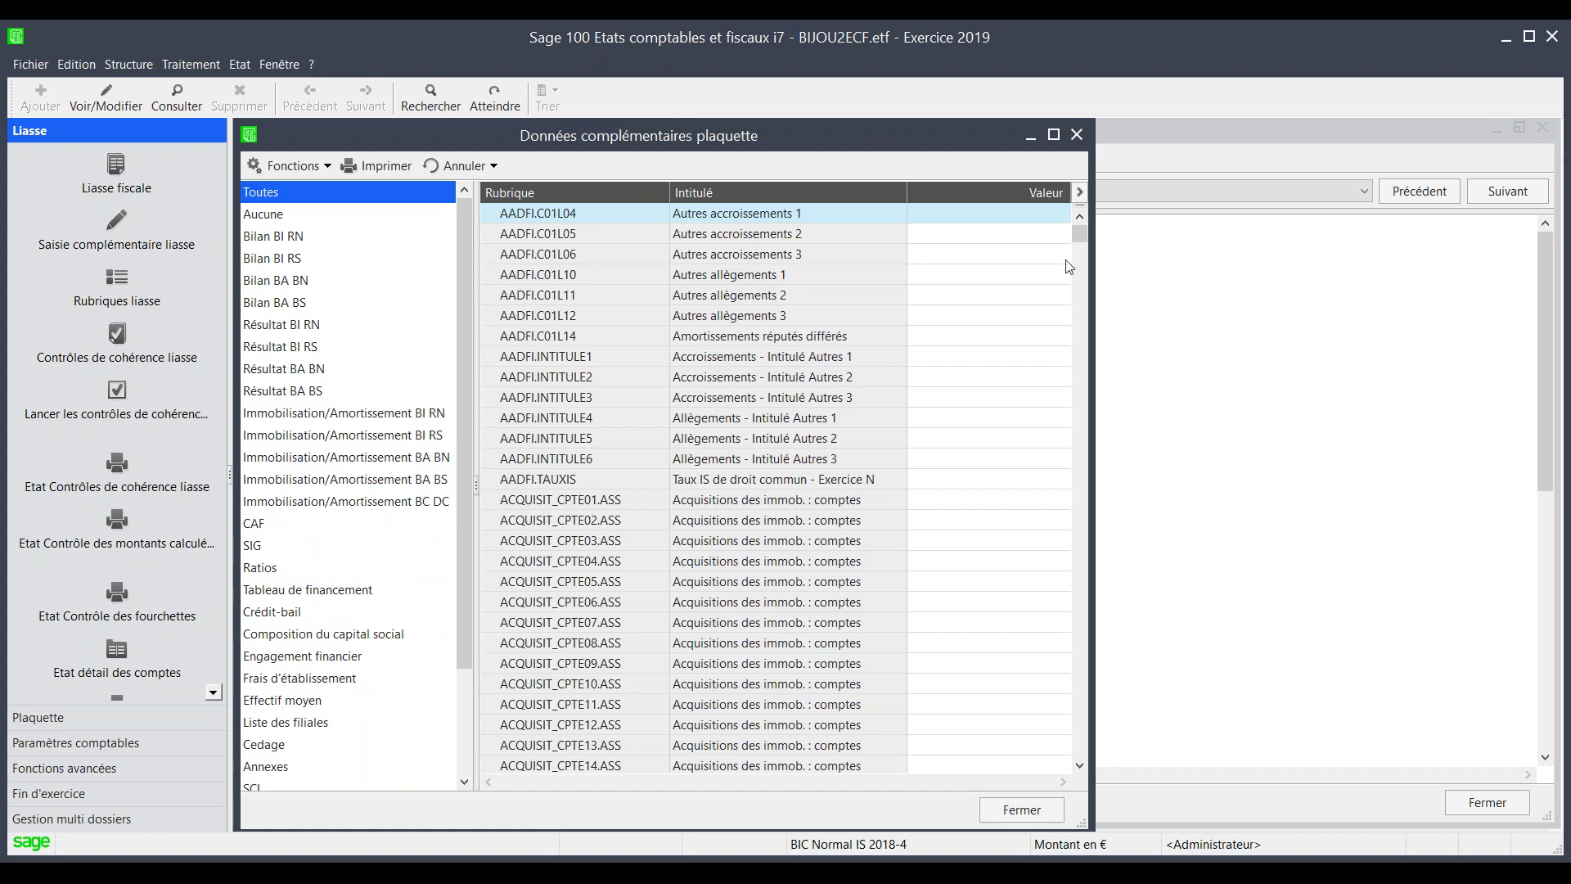
mouse_move(1078, 233)
mouse_down()
mouse_move(1077, 328)
mouse_move(1080, 219)
mouse_up()
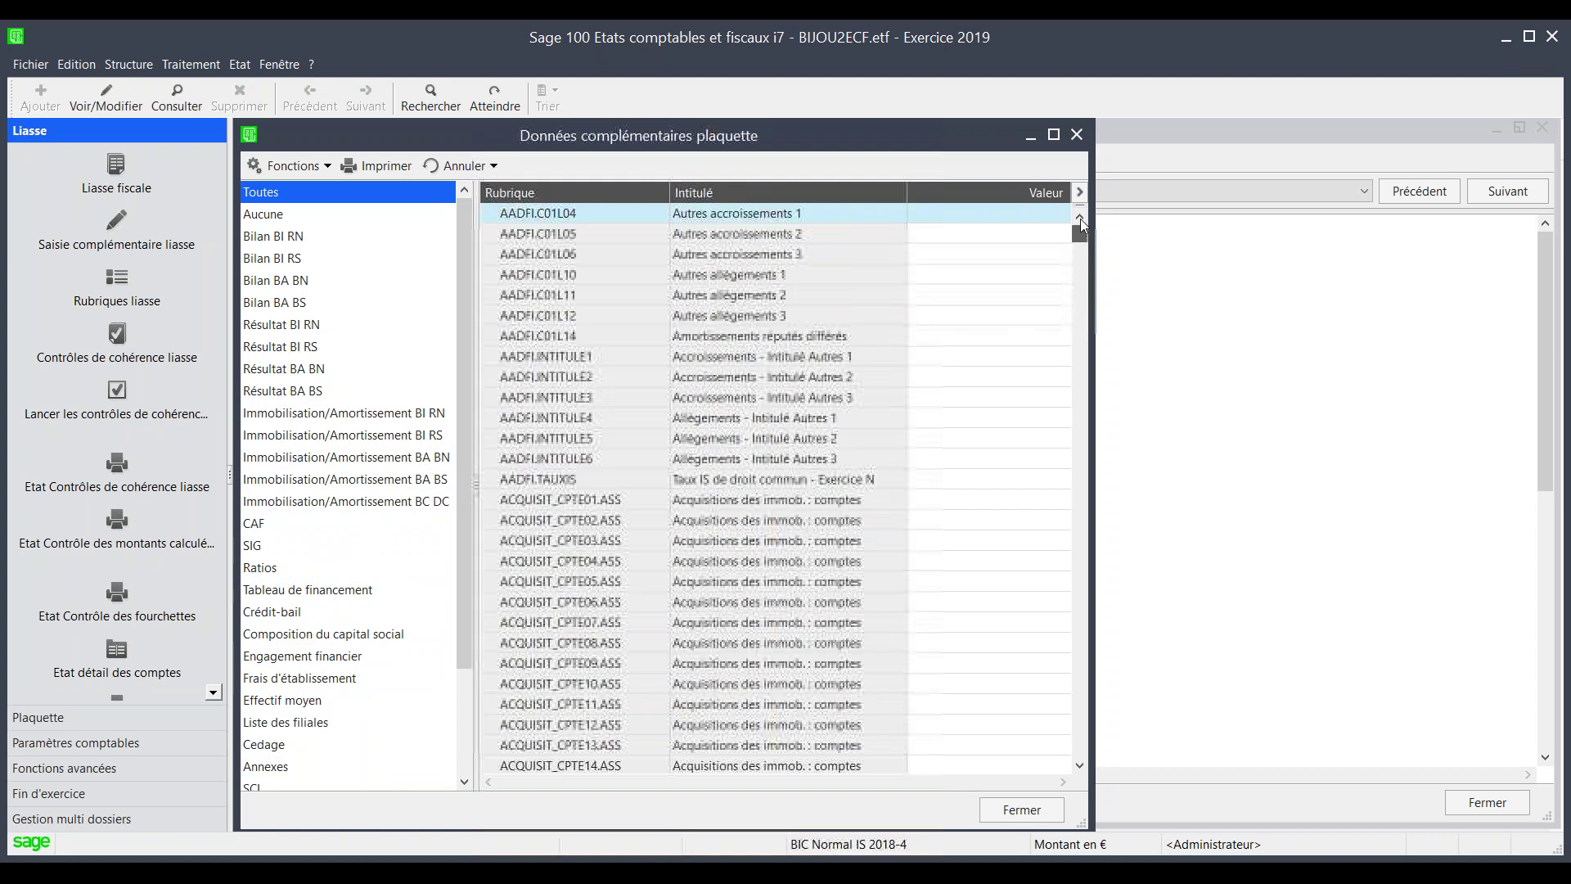
click(1022, 810)
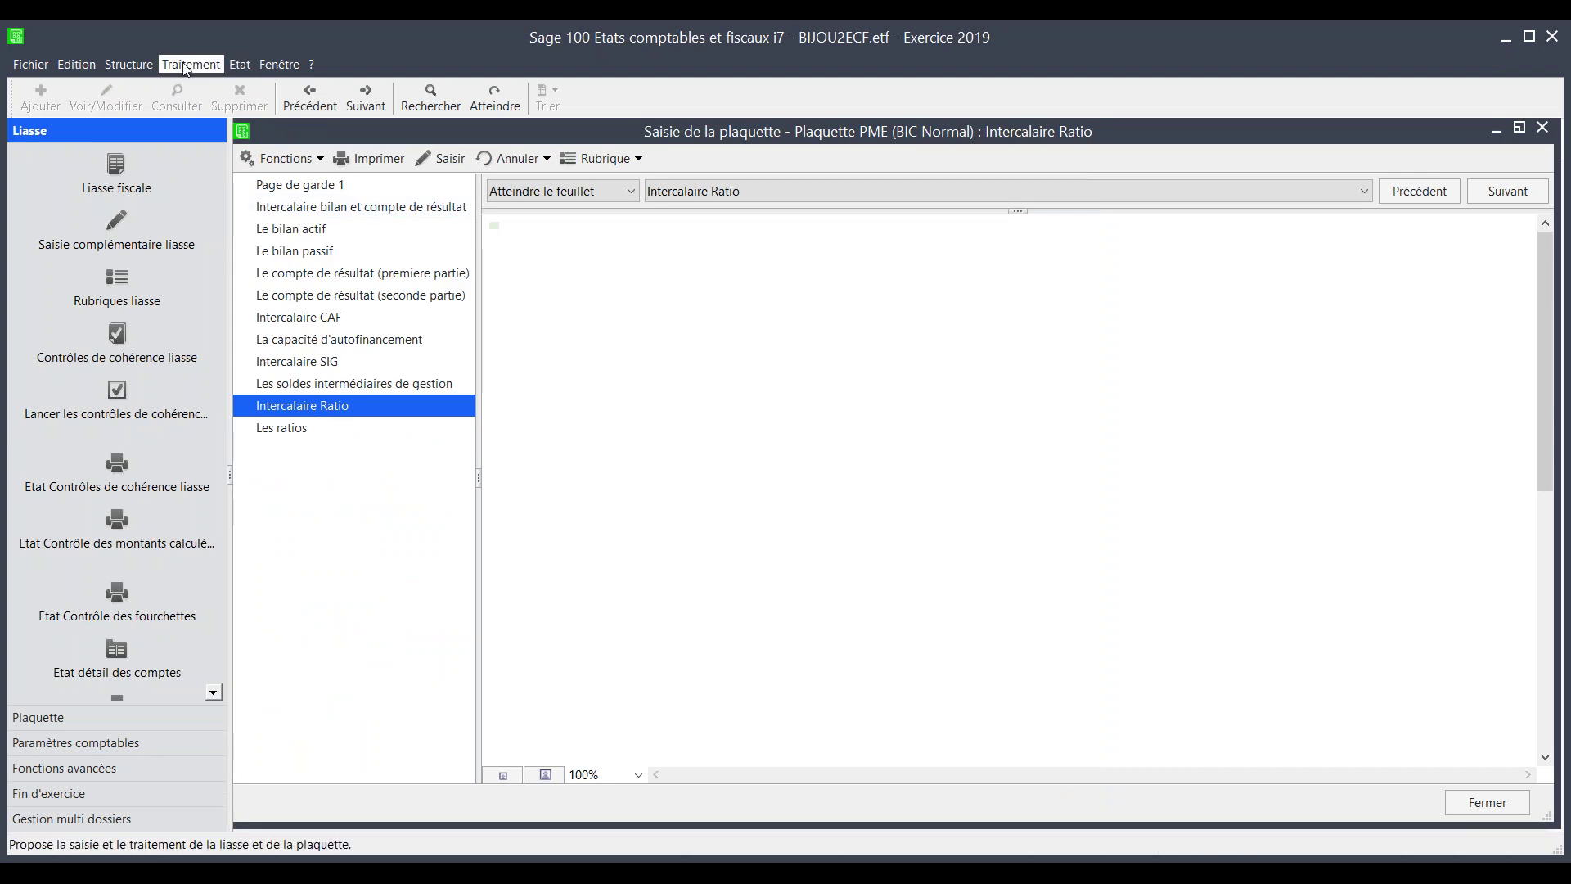
Mark Le bilan actif, Le bilan passif and Le compte de résultat (premiere partie) for printing, and cancel the plaquette print
click(379, 160)
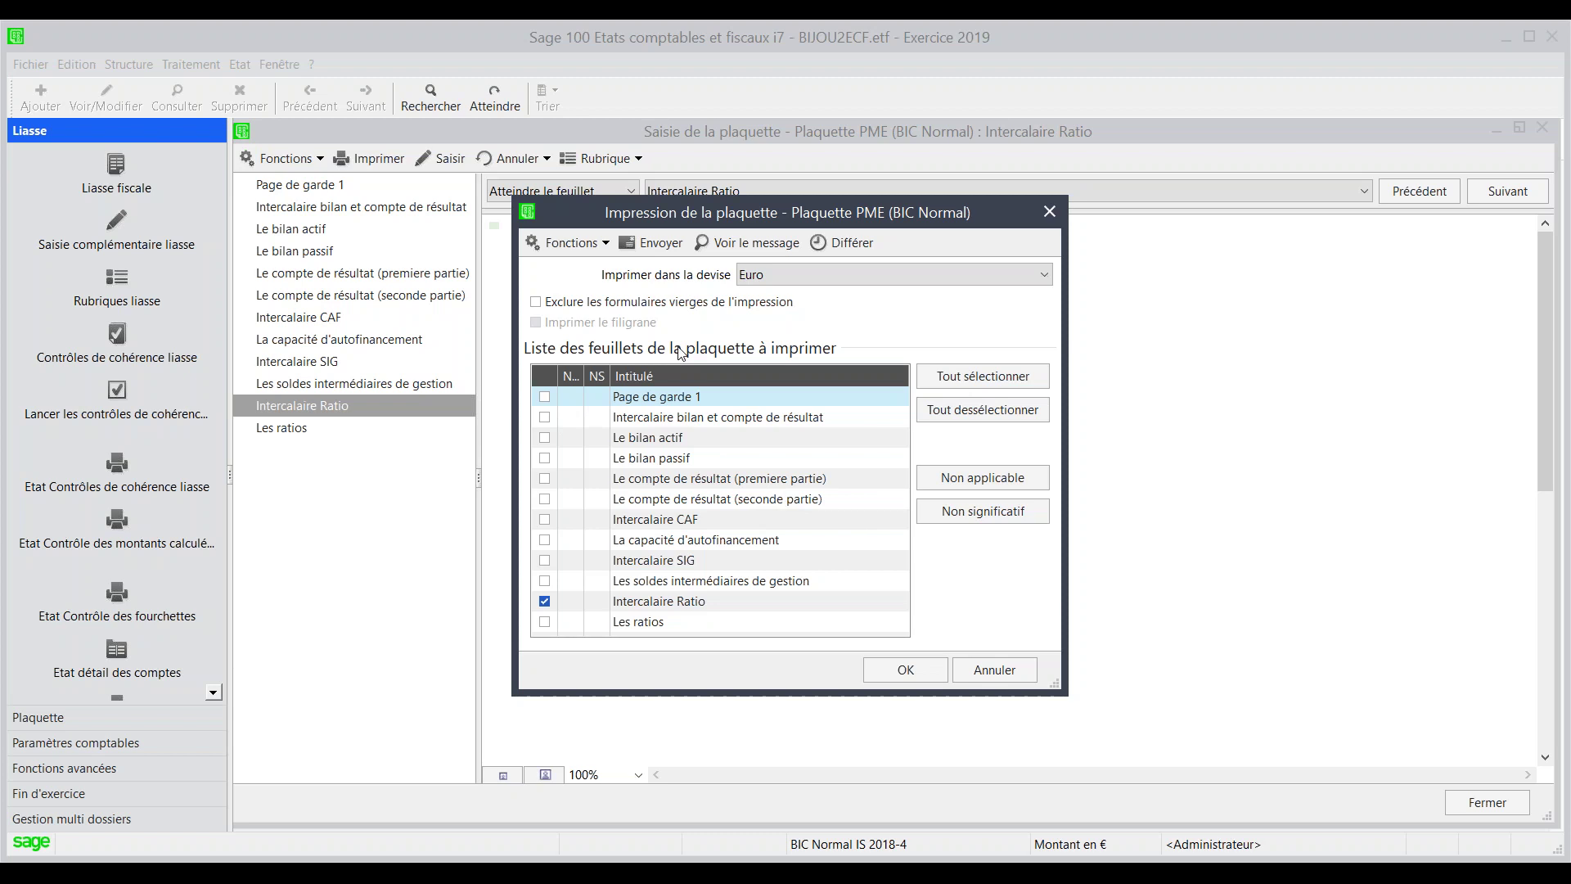
click(545, 437)
click(544, 457)
click(544, 478)
click(986, 673)
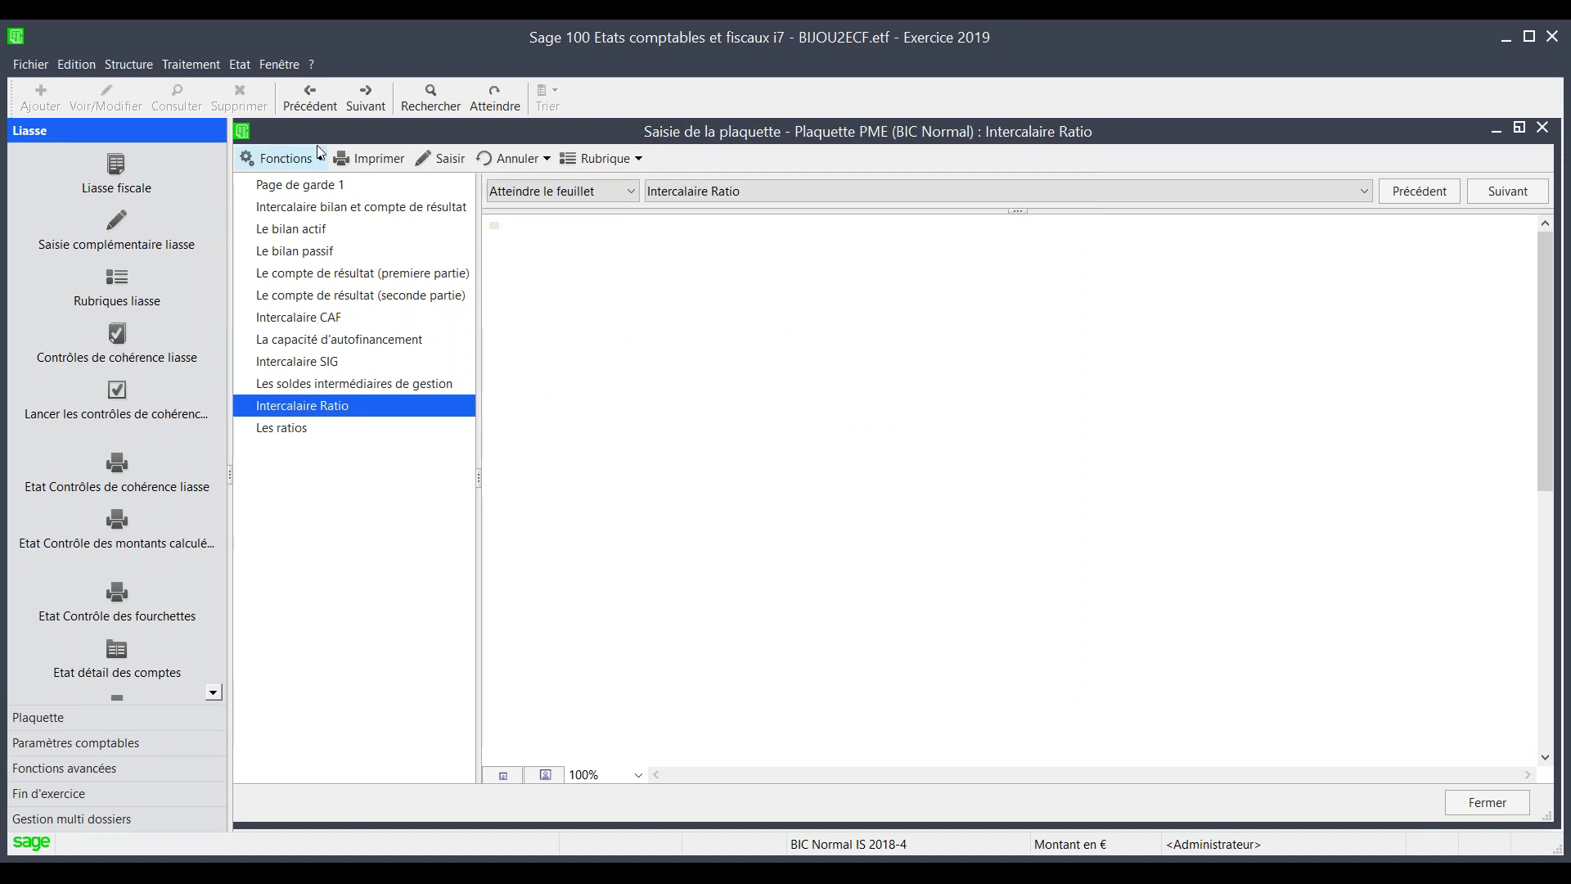
Close the plaquette entry and view the EDI-Paiement options for CVAE and the list of printable states
click(1542, 128)
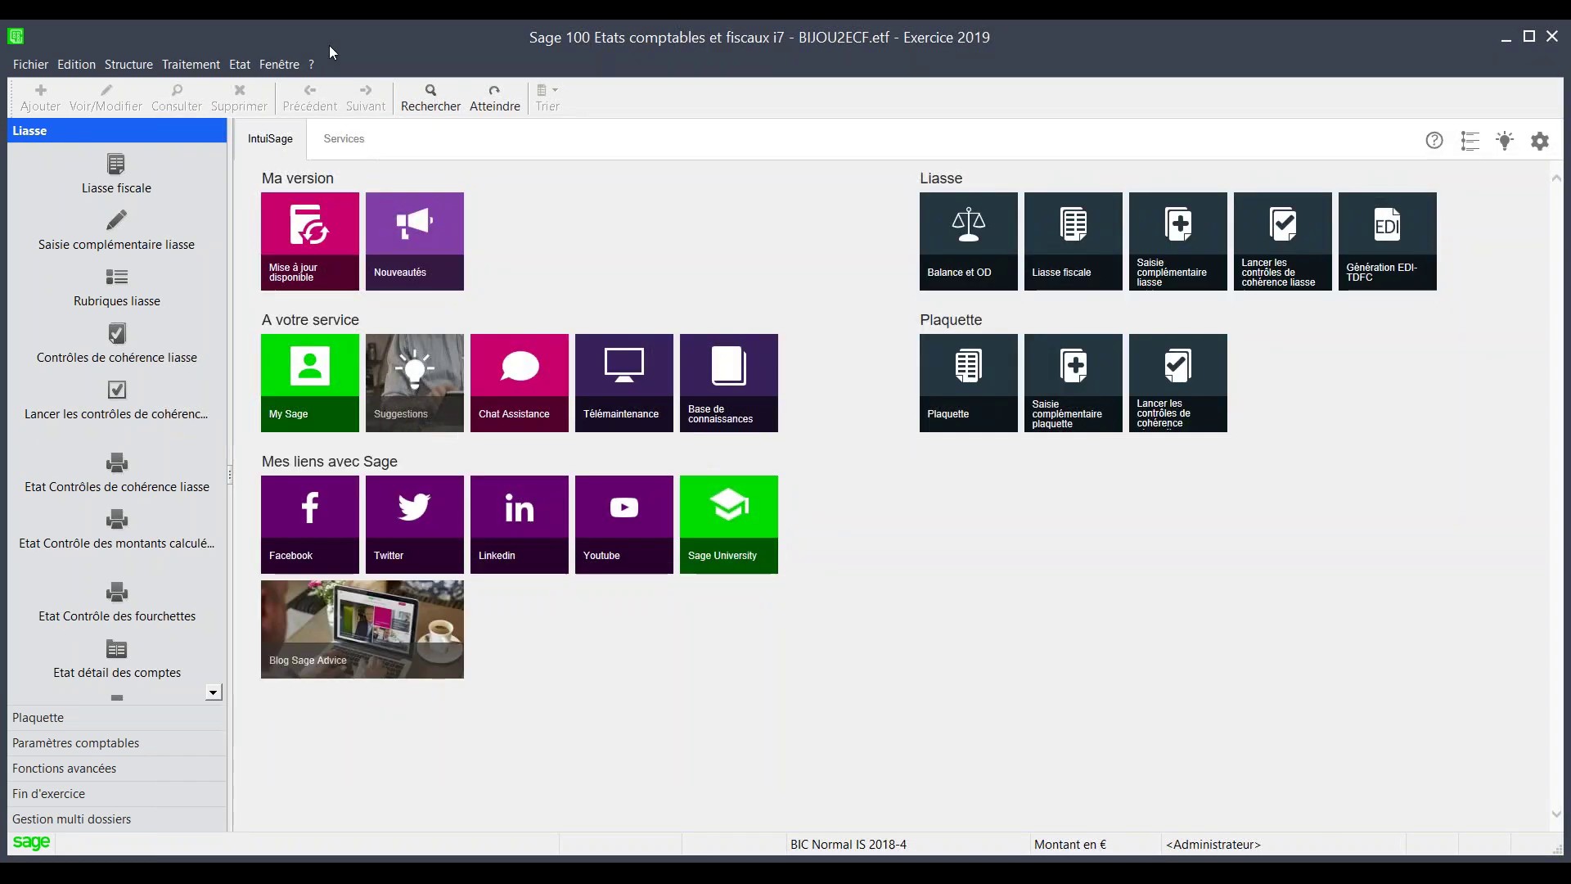
click(192, 66)
mouse_move(214, 268)
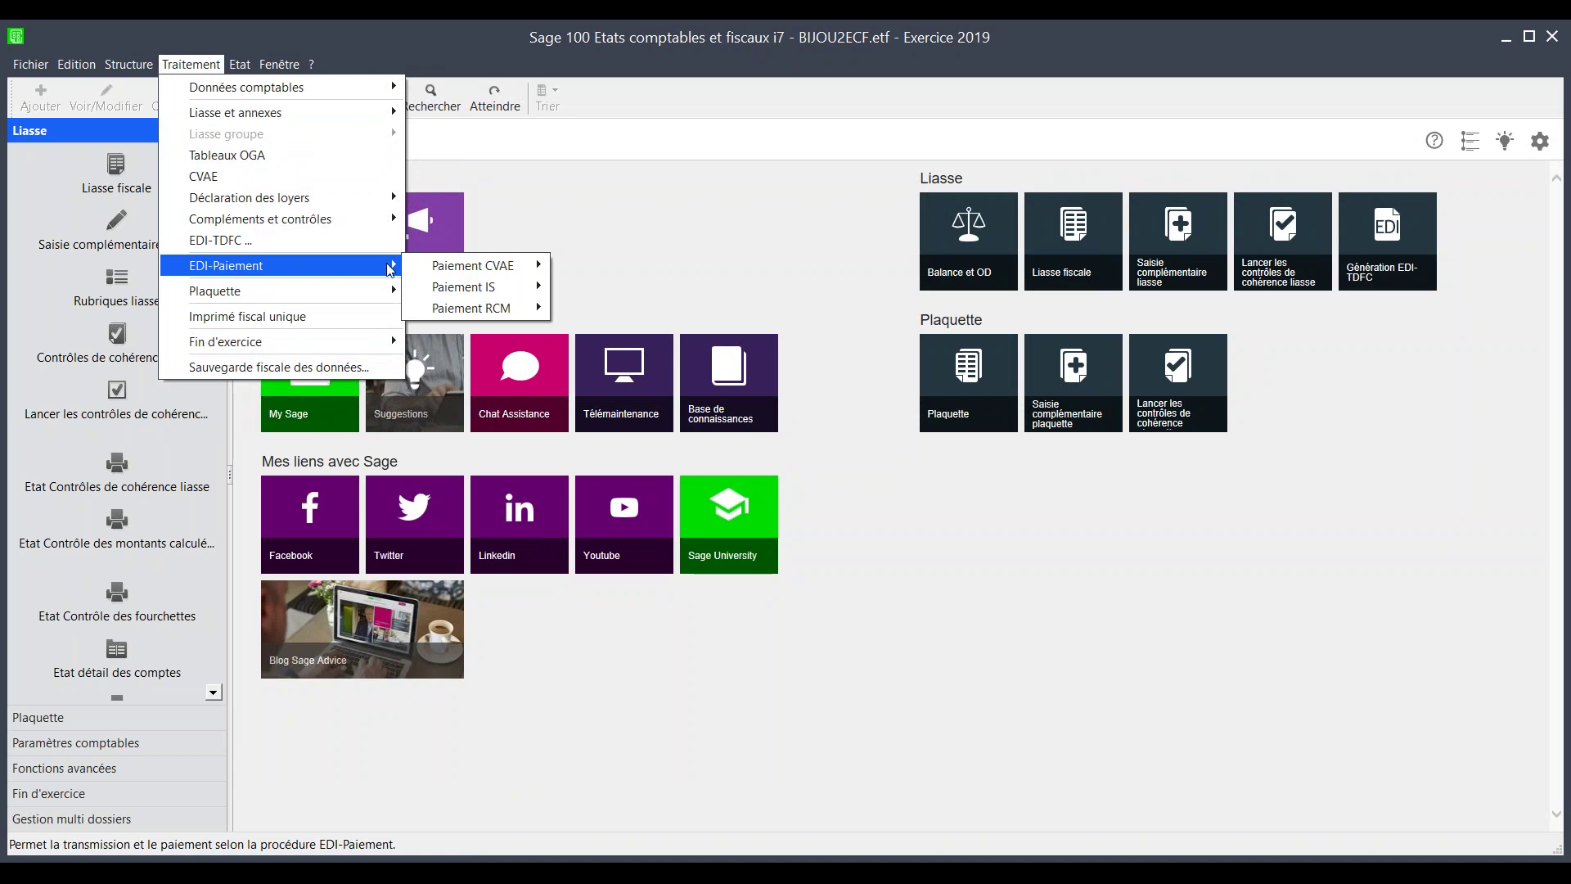
mouse_move(458, 288)
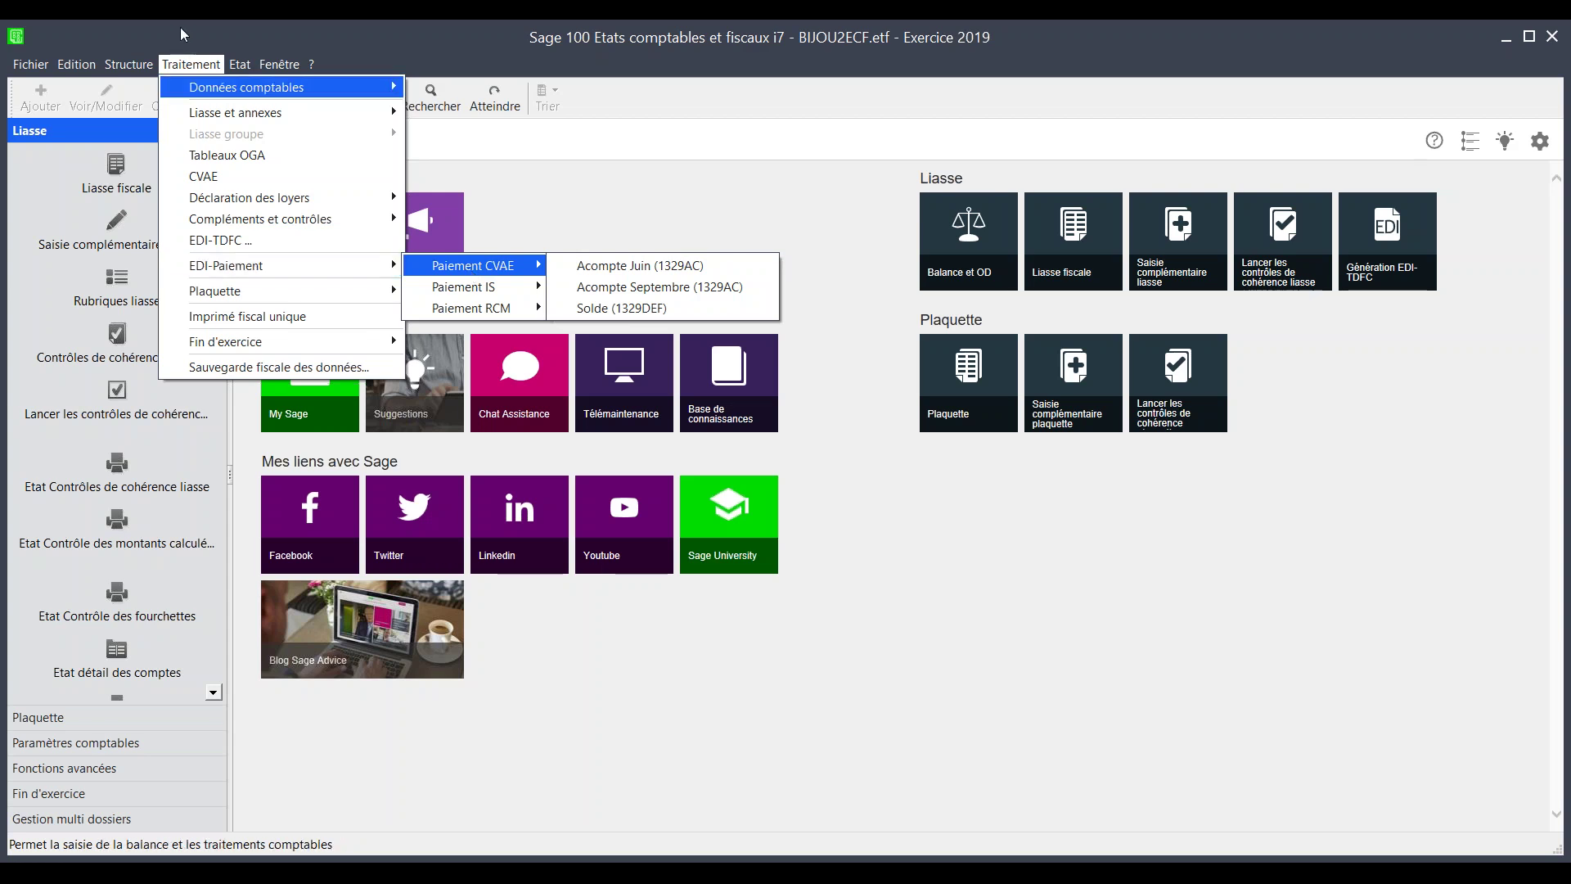
click(240, 64)
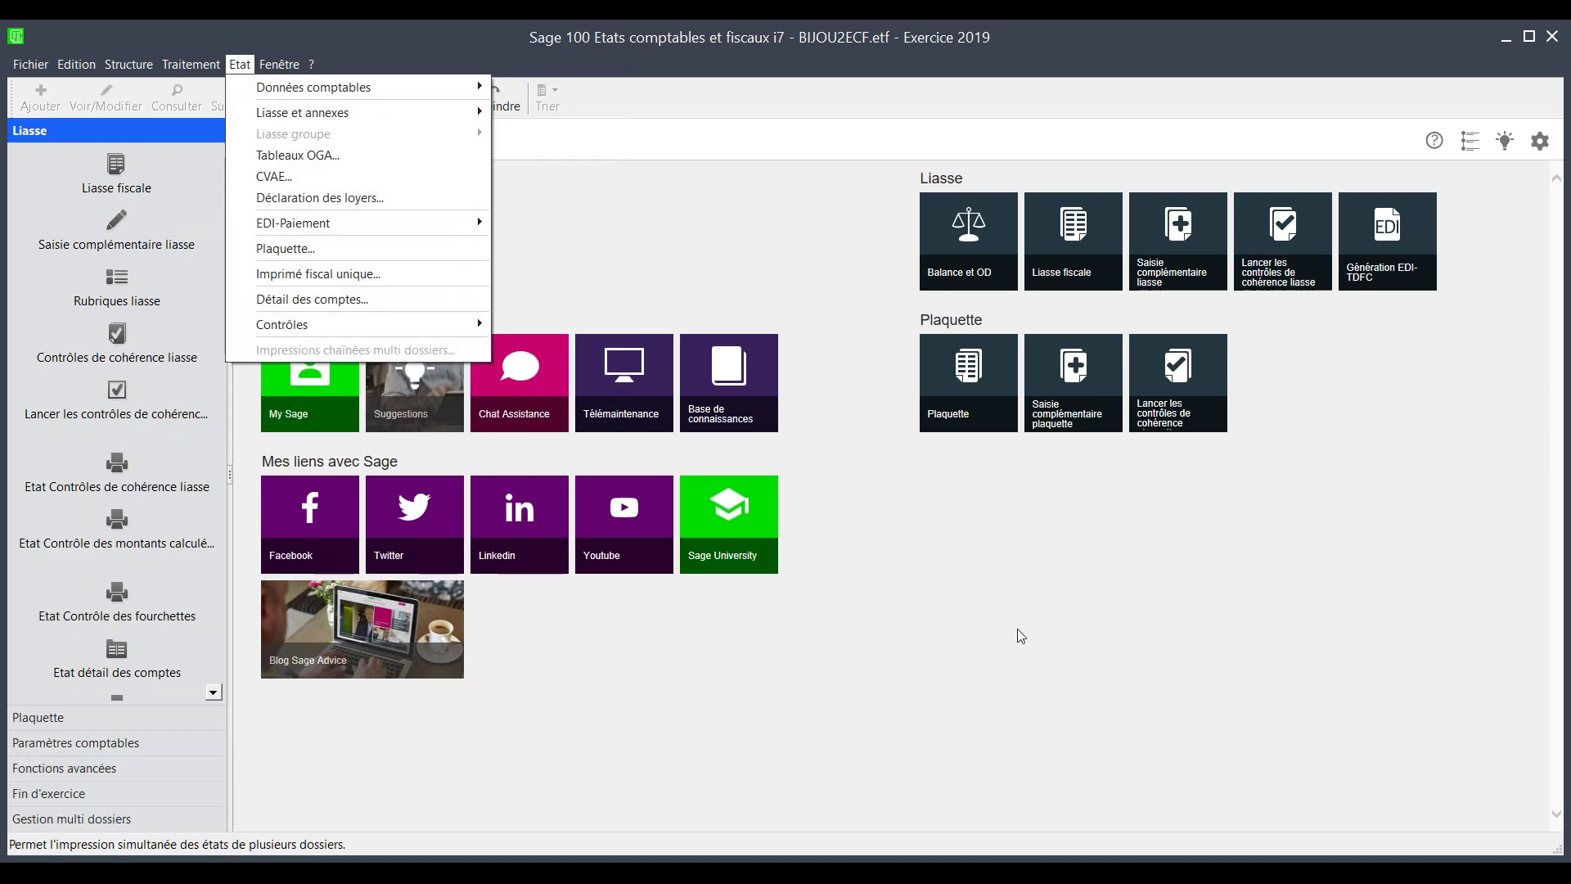
click(1050, 635)
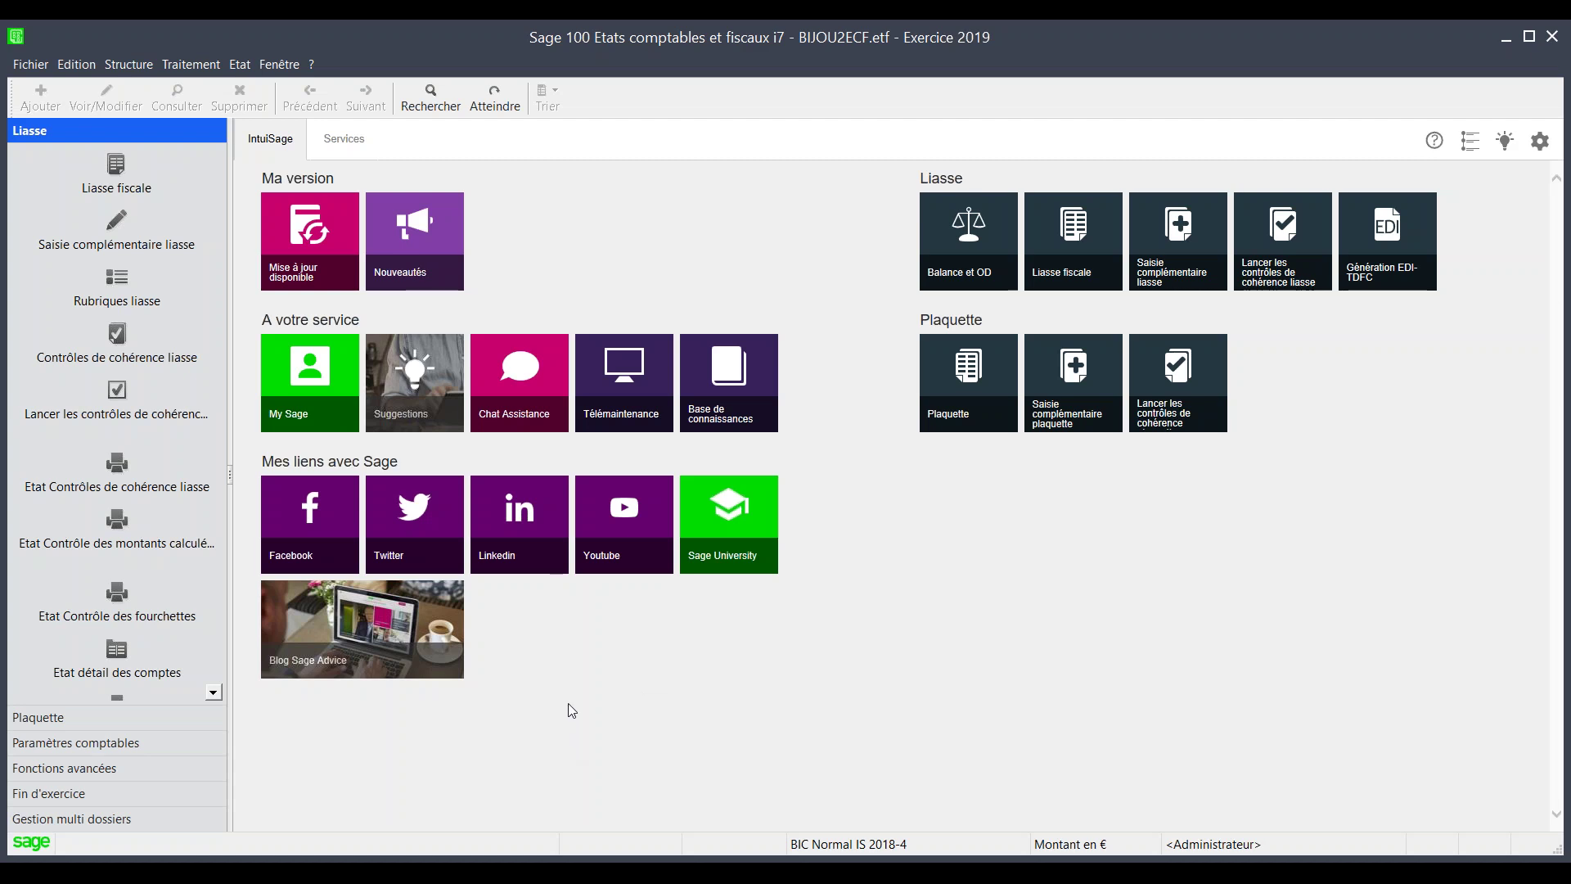
Switch to PowerPoint and present the slide "En synthèse – les bénéfices de Sage ECF" full screen instead of in Presenter mode
key(alt+Tab)
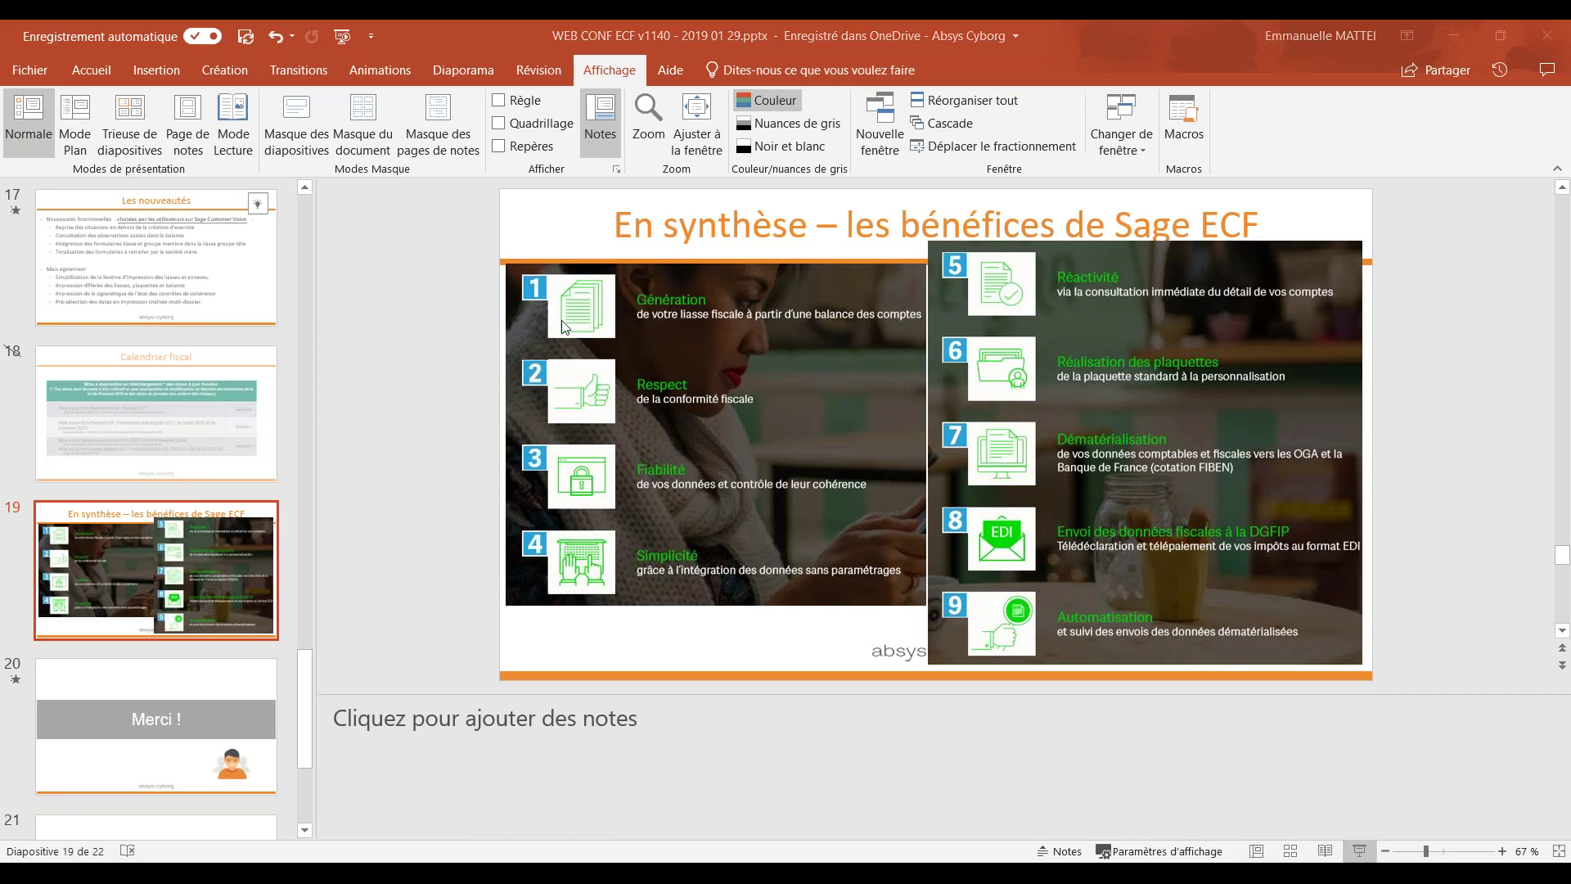
click(1359, 851)
click(397, 55)
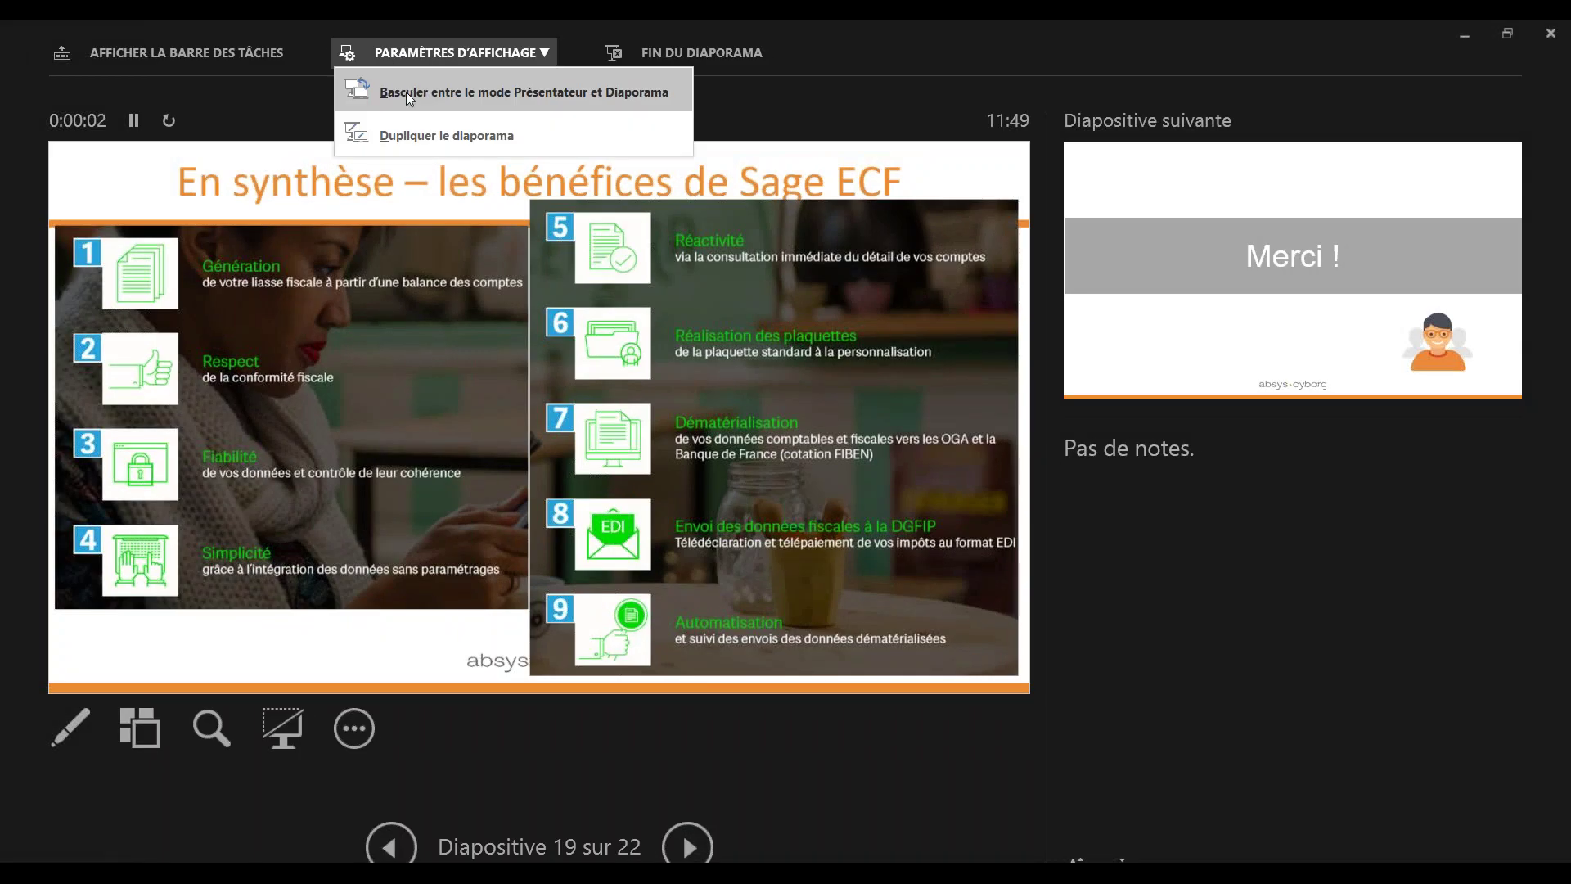
click(405, 93)
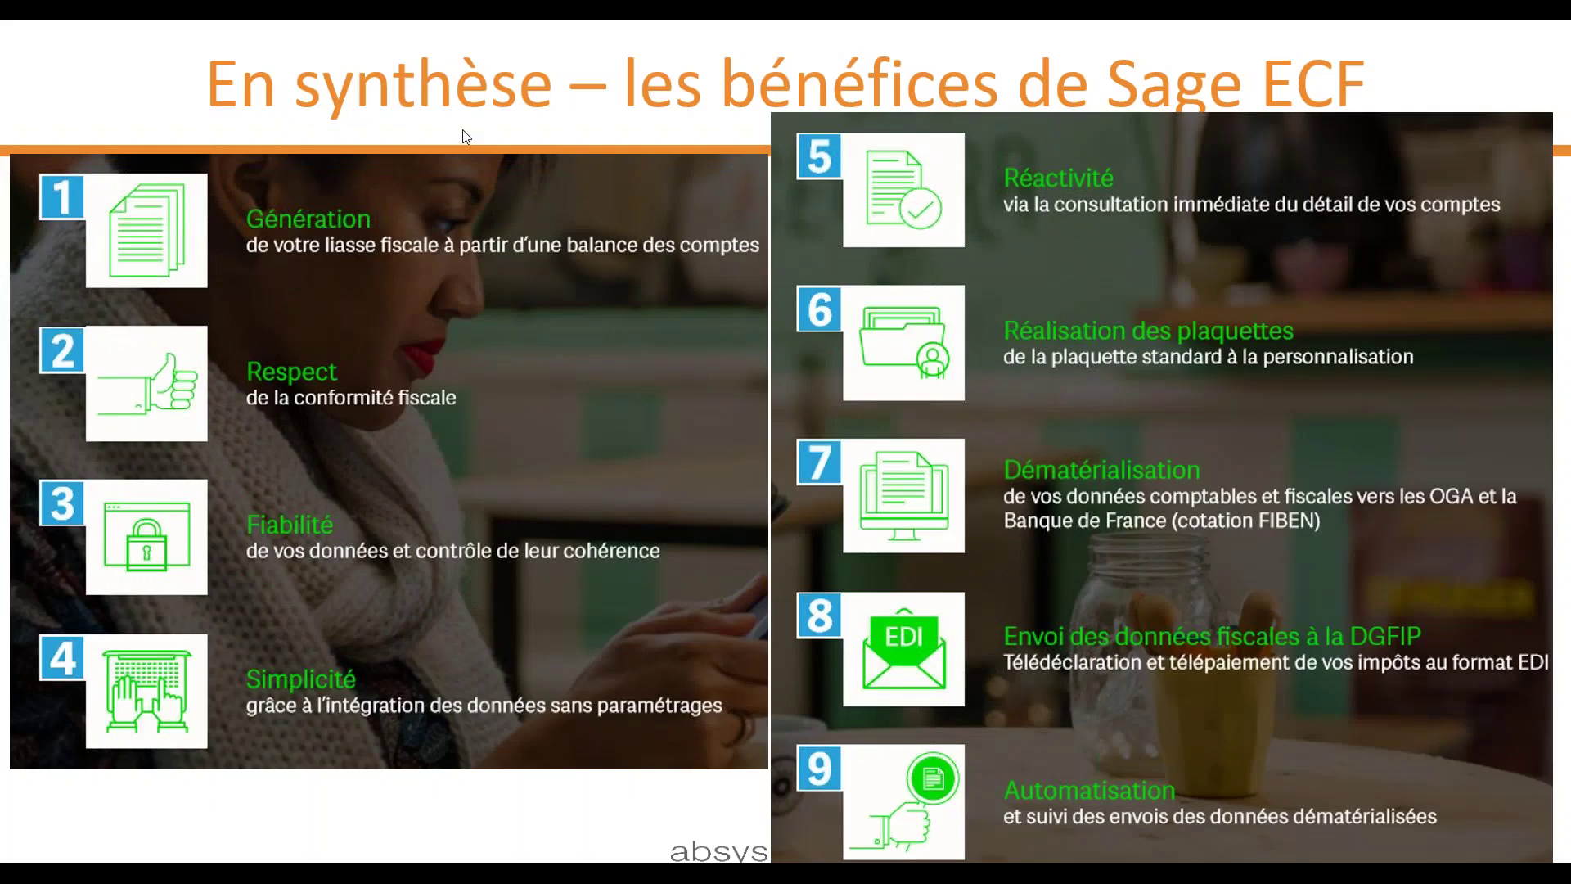